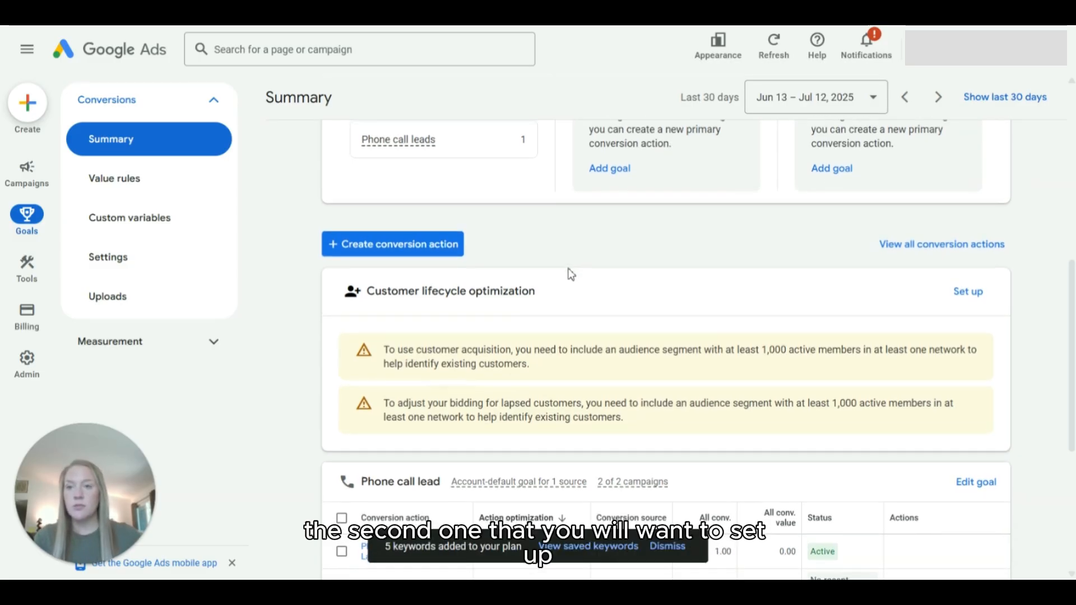
Step: Examine the conversion goals summary and the dental landing page's phone number and appointment request form
scroll(571, 274, "up", 3)
scroll(571, 274, "up", 5)
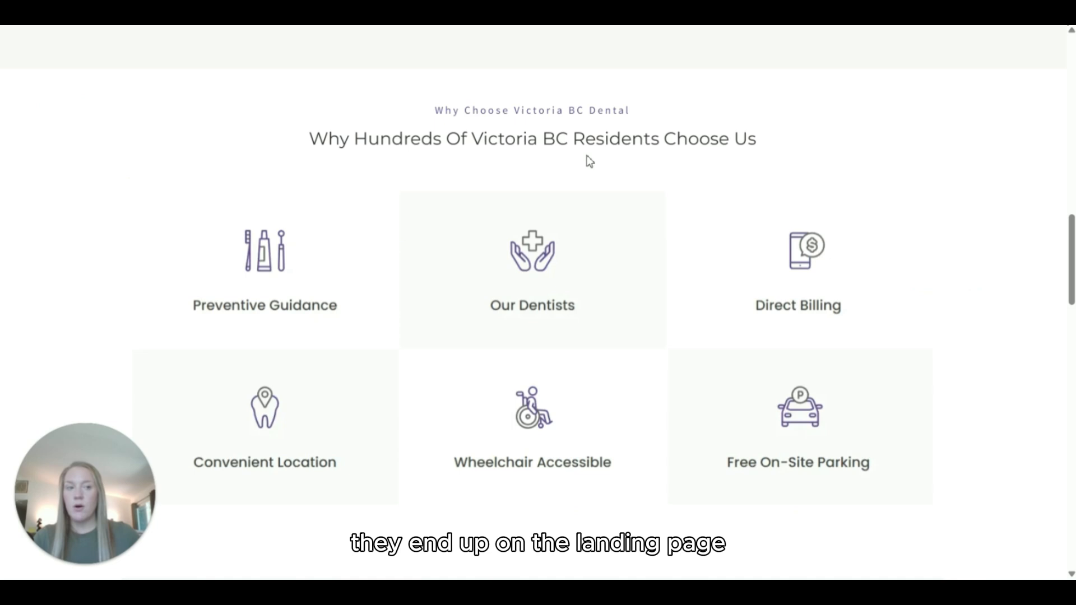
scroll(587, 157, "up", 10)
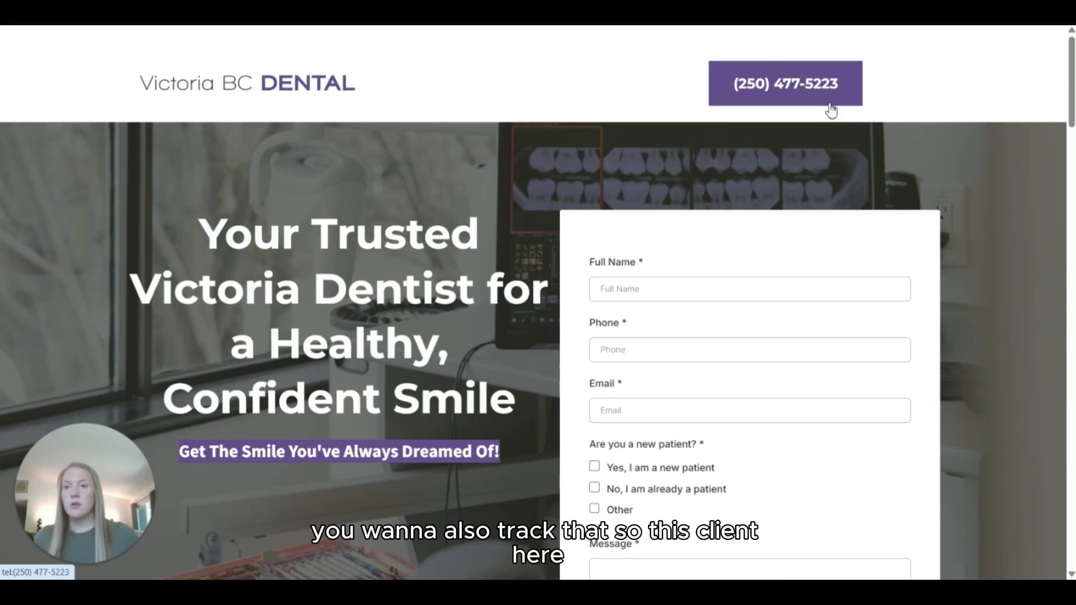
scroll(775, 314, "down", 2)
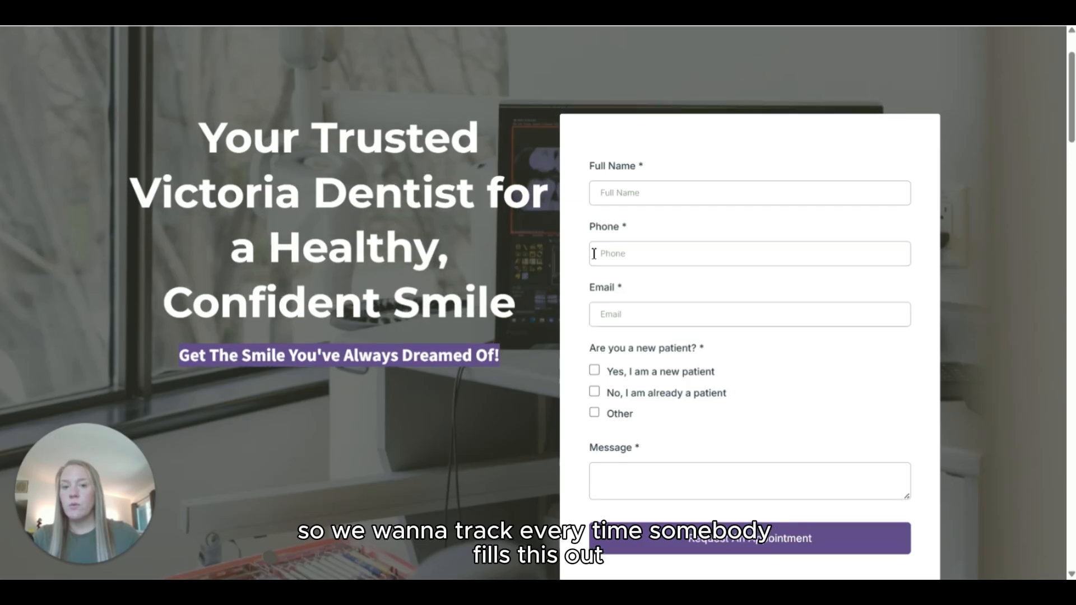
scroll(594, 252, "down", 1)
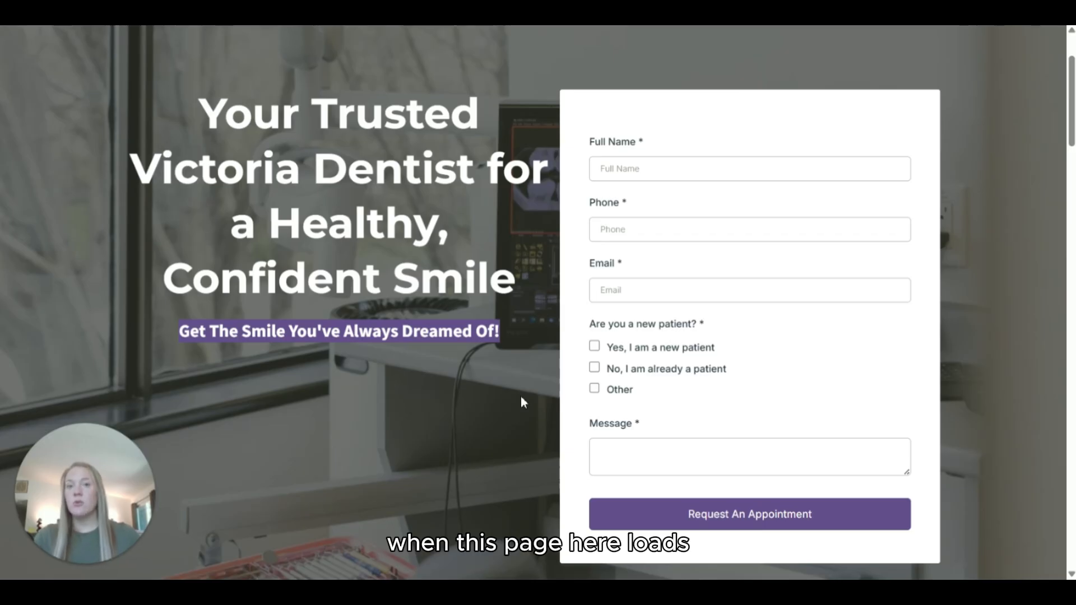
scroll(520, 395, "up", 2)
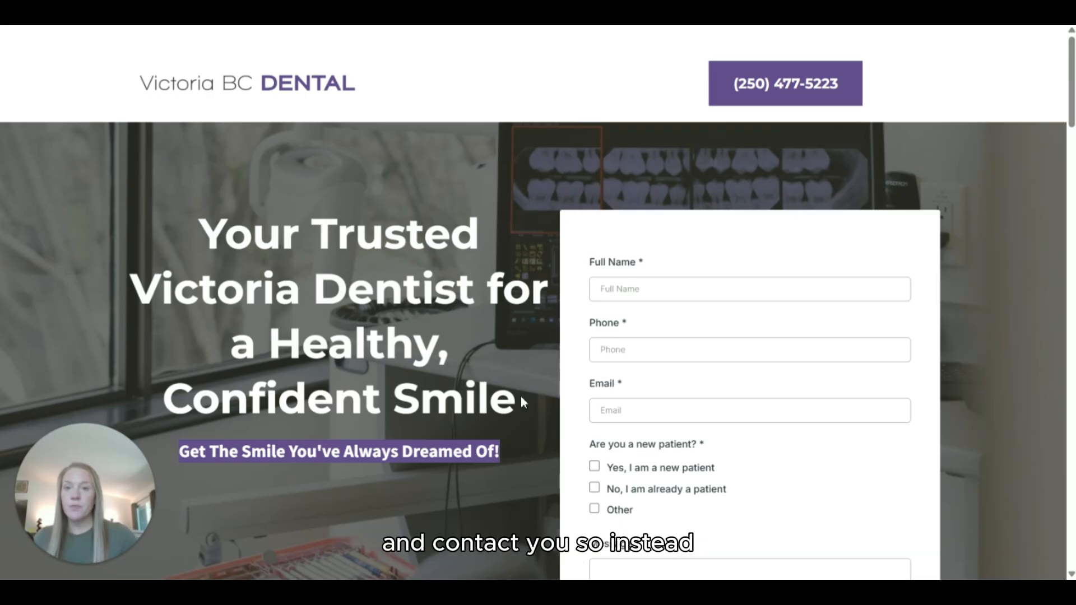
scroll(619, 403, "down", 2)
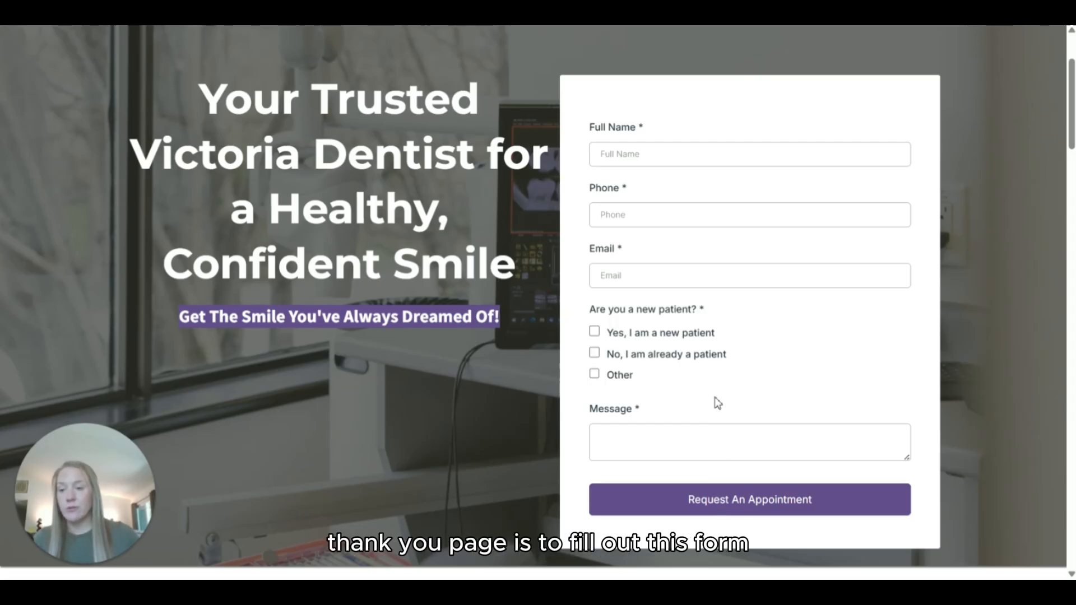
scroll(468, 193, "up", 3)
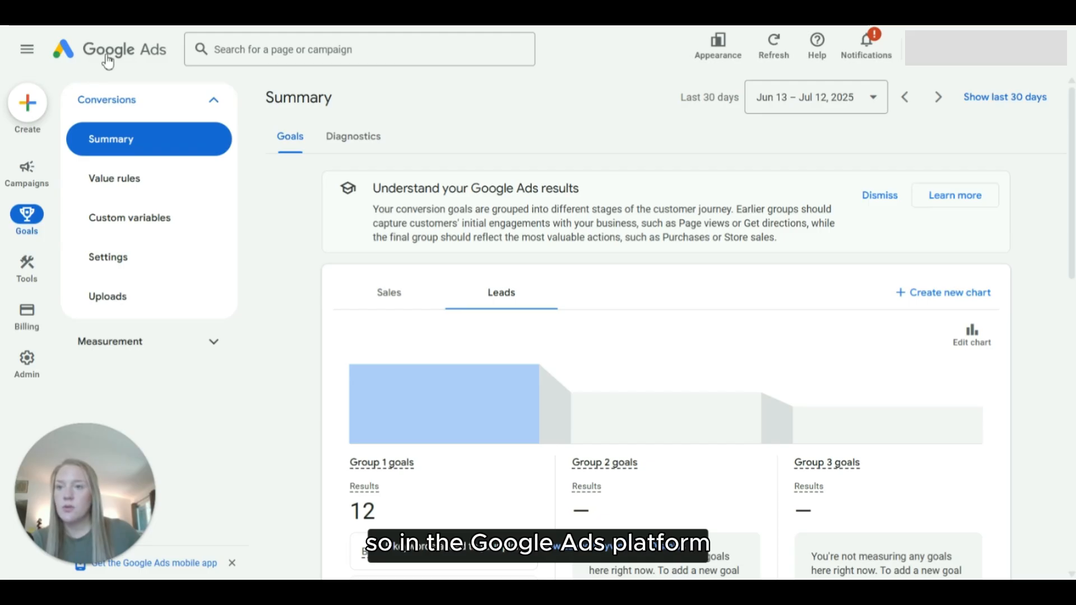
Step: Start a new campaign with the Leads objective, keeping the Book appointments and Phone call leads conversion goals
left_click(107, 60)
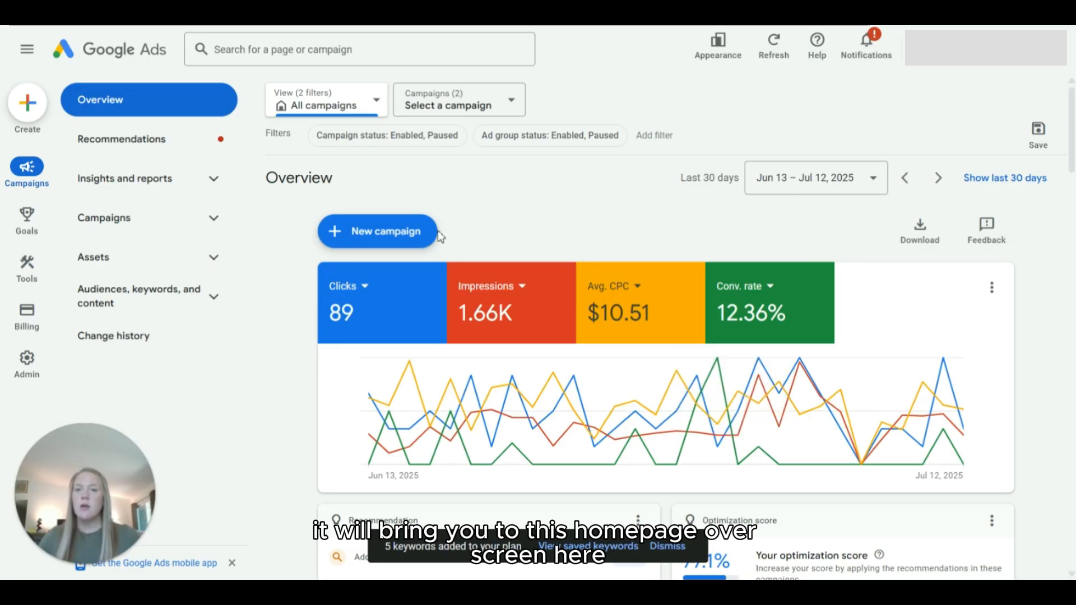
left_click(389, 237)
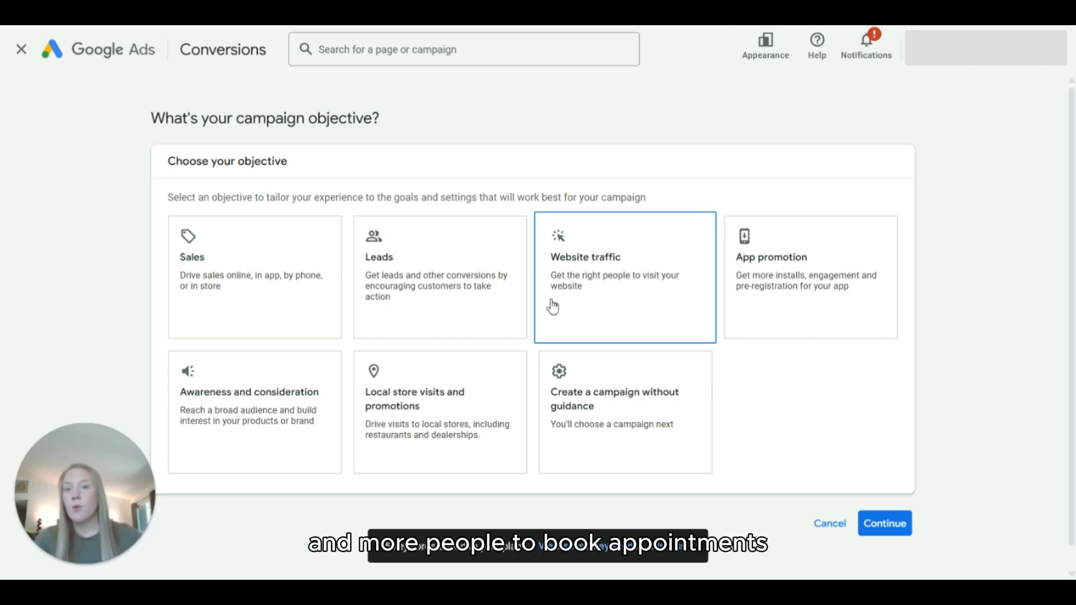
left_click(426, 279)
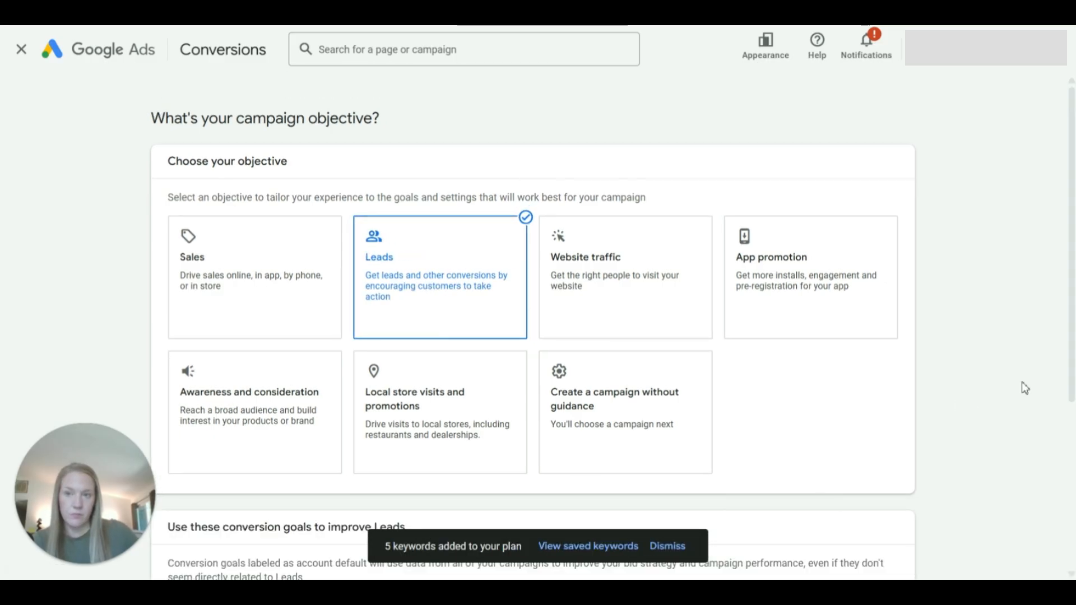
scroll(1022, 382, "down", 1)
scroll(1071, 282, "down", 1)
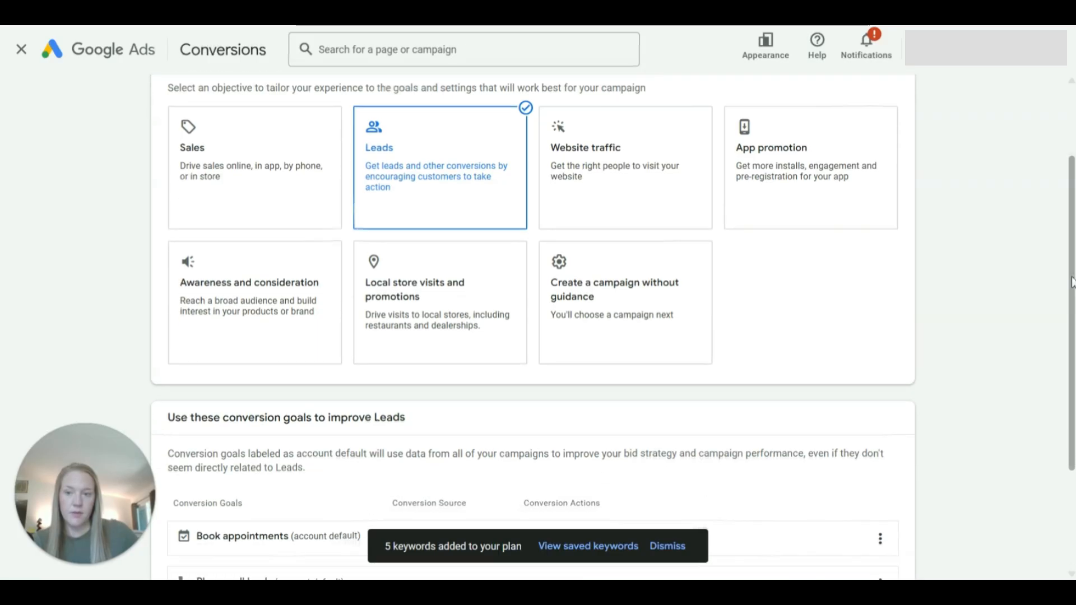
scroll(1071, 282, "down", 3)
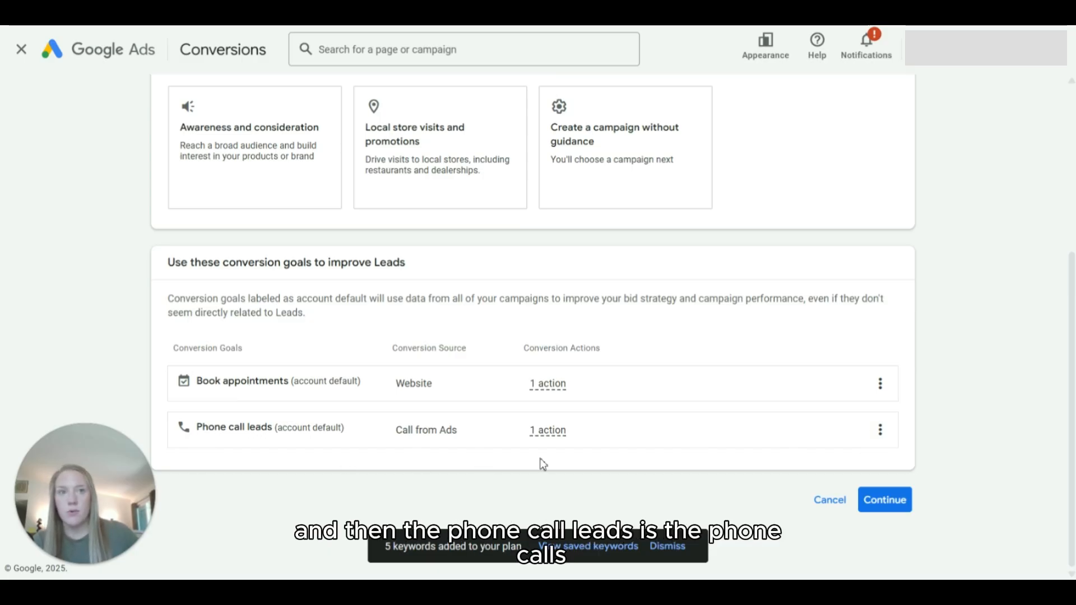
left_click(885, 501)
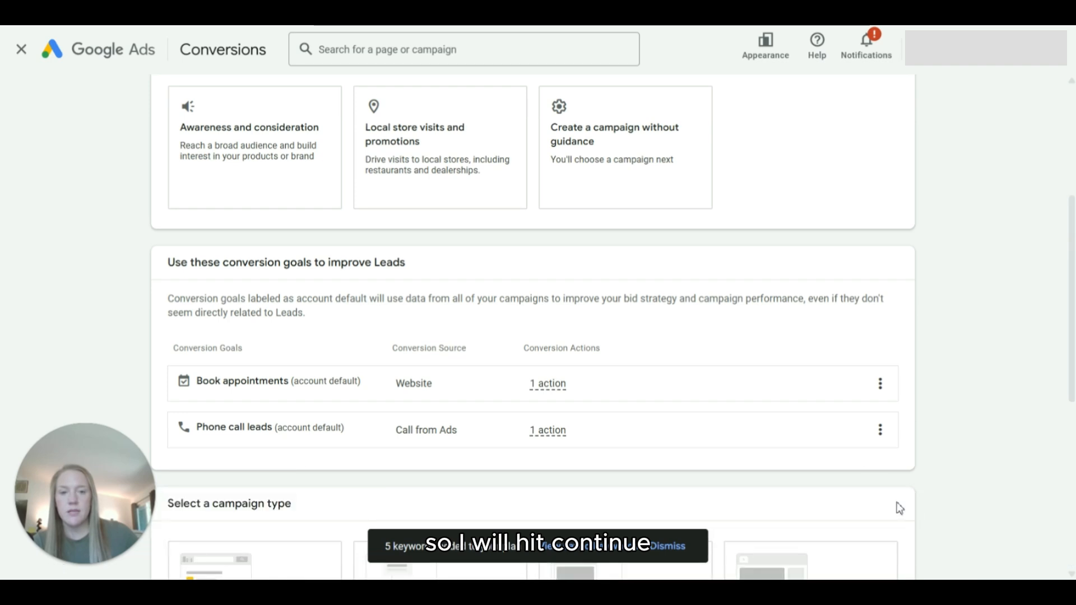
Step: Choose Search as the campaign type
left_click_drag(1071, 303, 1071, 455)
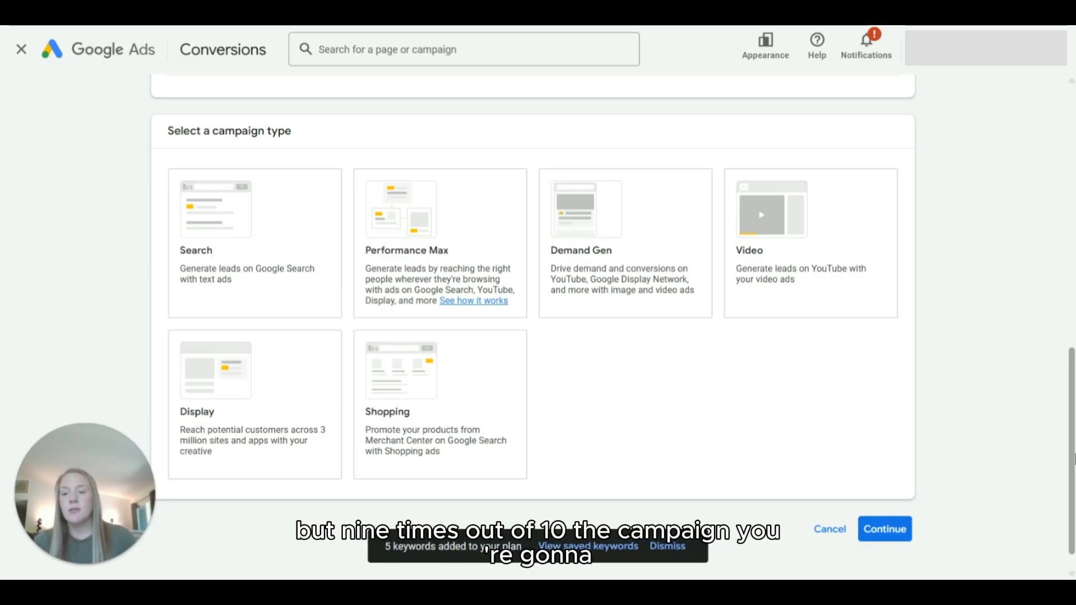
left_click(290, 238)
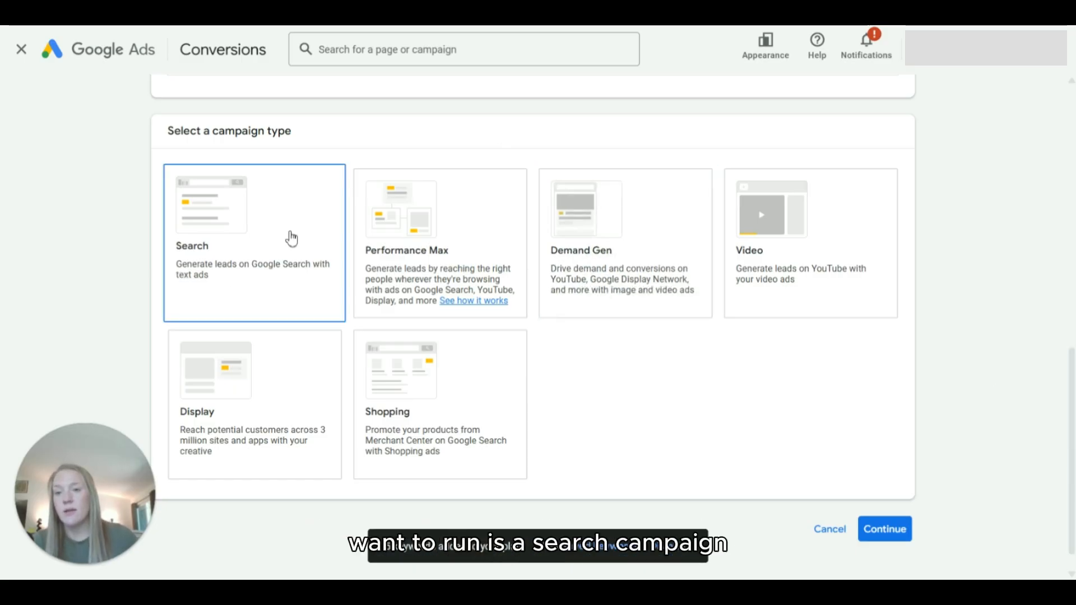
left_click(256, 226)
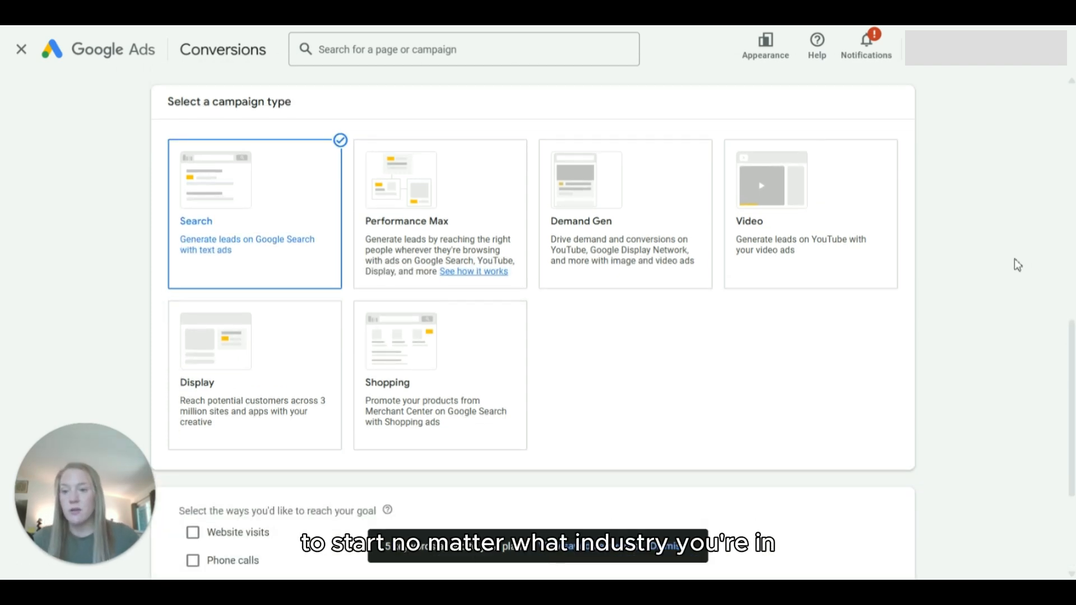
scroll(1017, 263, "down", 4)
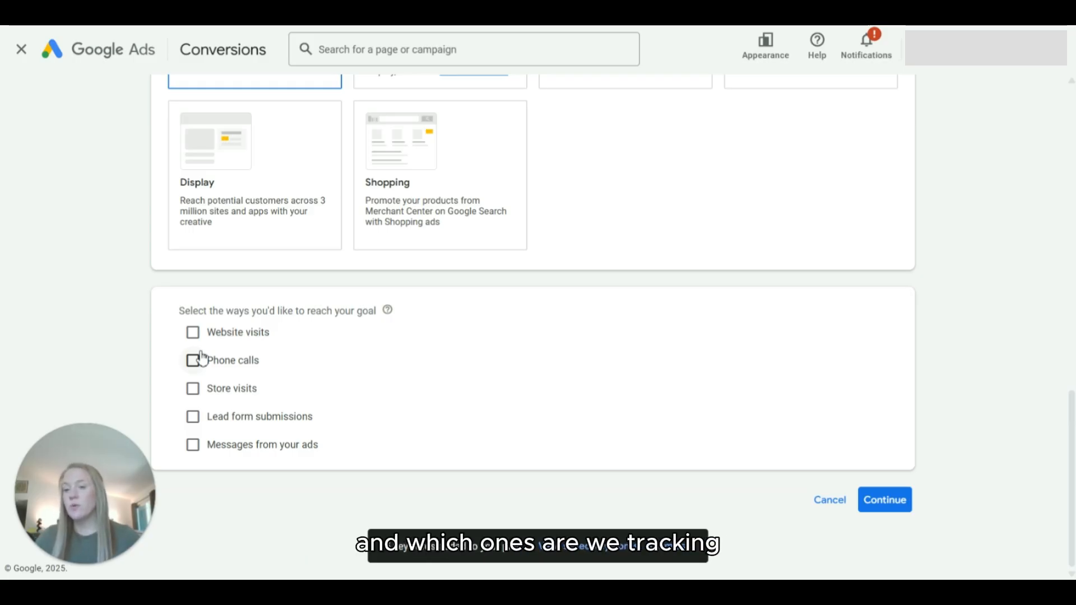
left_click(194, 334)
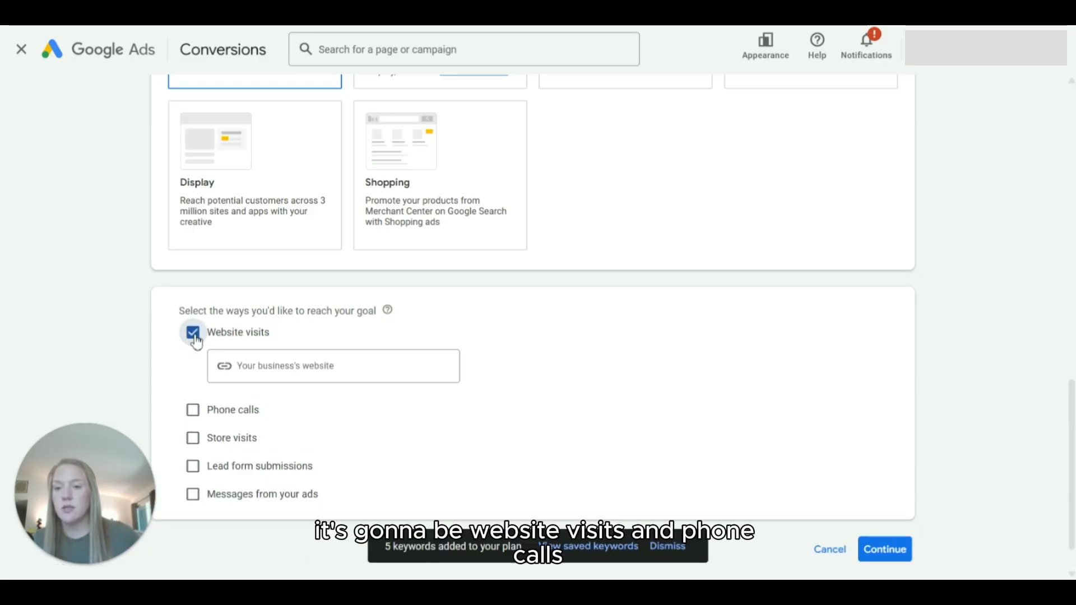
left_click(193, 409)
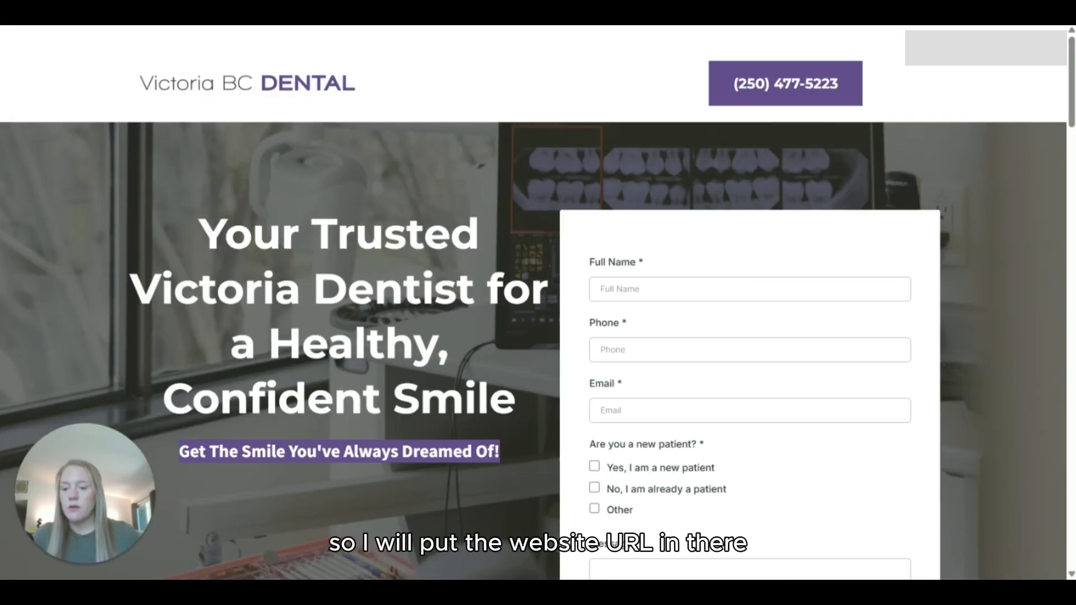
left_click(284, 366)
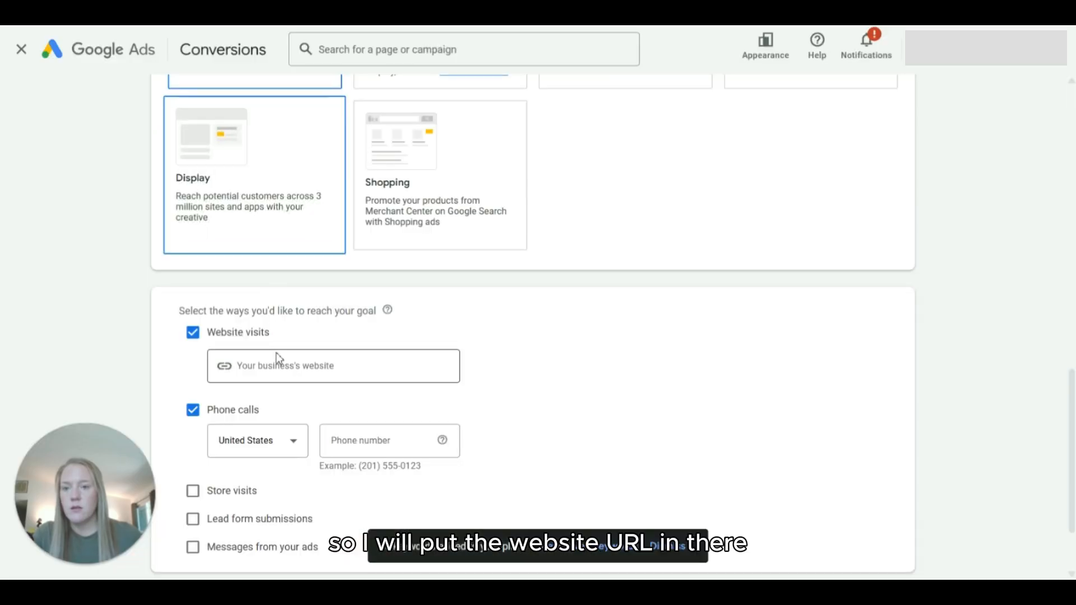
type("https://www.victoriasdental.com/home")
Step: Set the country for the phone calls number to Canada
left_click(268, 446)
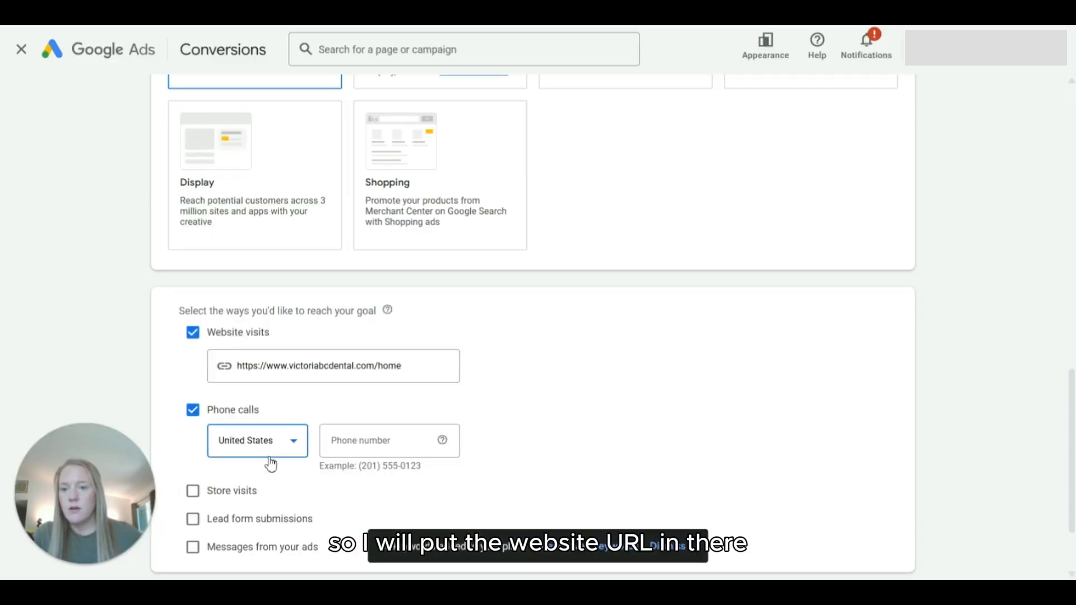
scroll(278, 284, "up", 20)
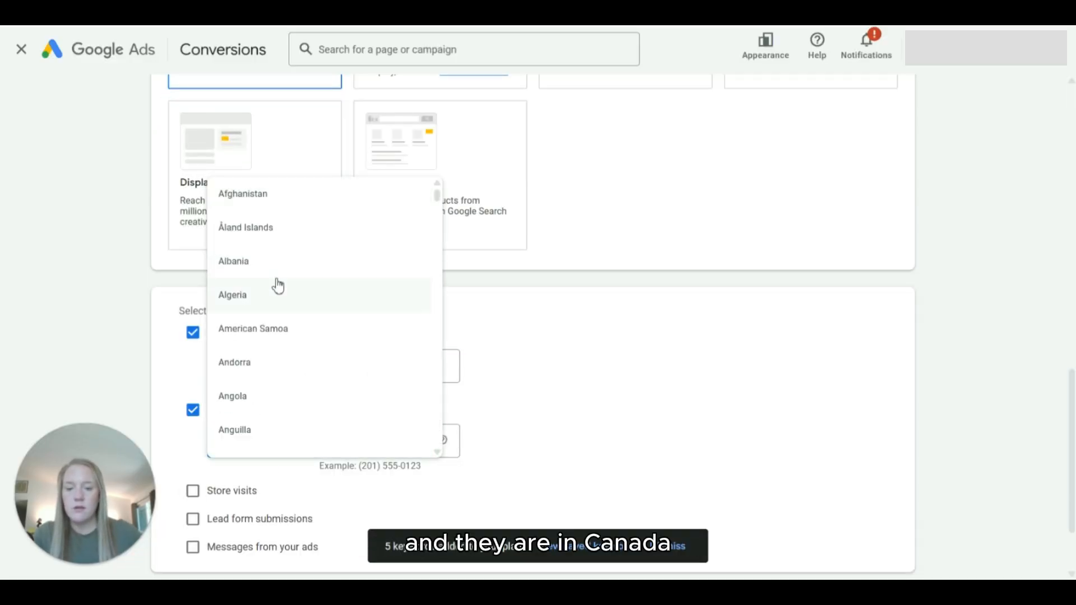
scroll(277, 285, "down", 15)
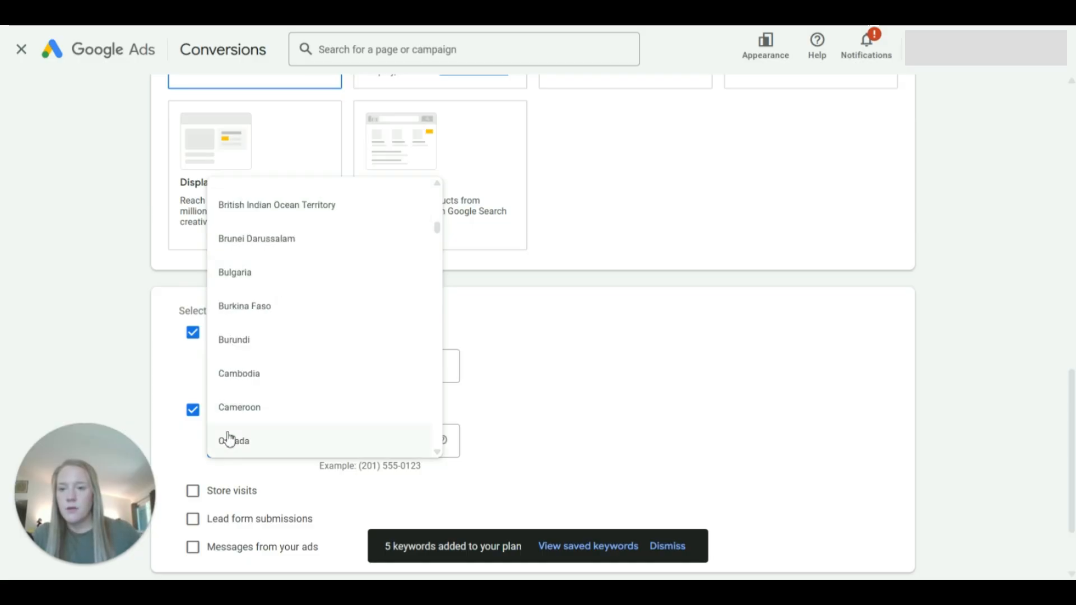
left_click(230, 441)
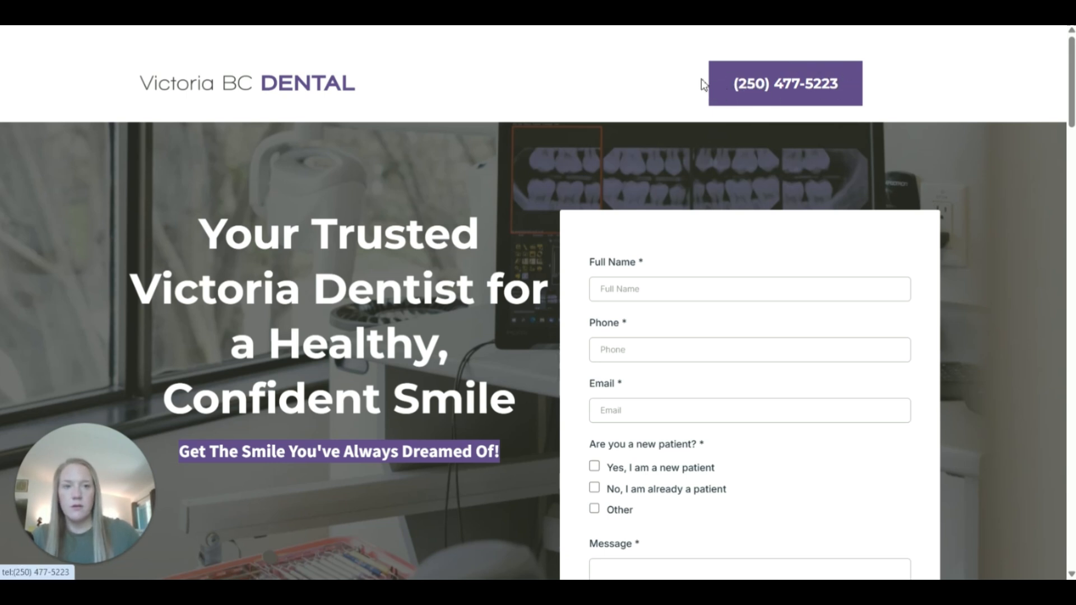
Step: Copy the clinic's phone number from its landing page into the campaign's phone number field and continue to the campaign name
left_click_drag(704, 84, 855, 94)
key("ctrl+c")
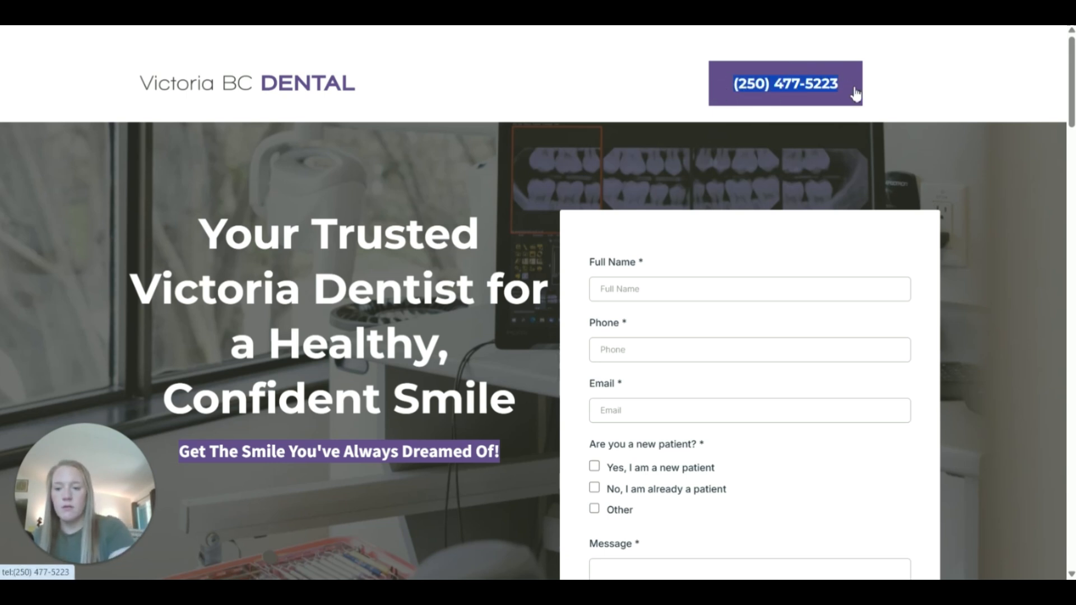
left_click(759, 100)
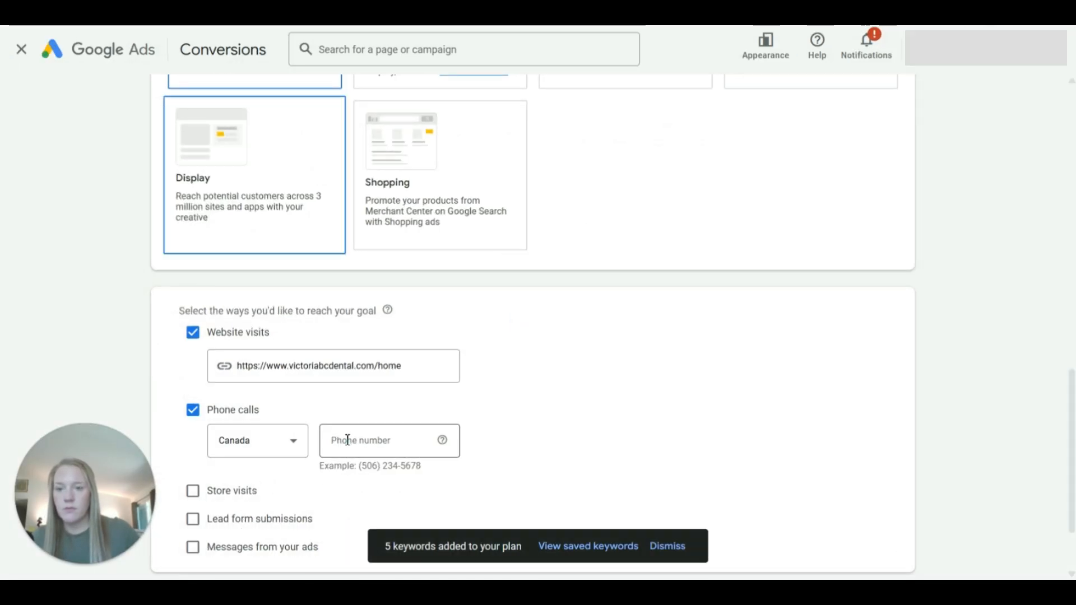
left_click(348, 440)
key("ctrl+v")
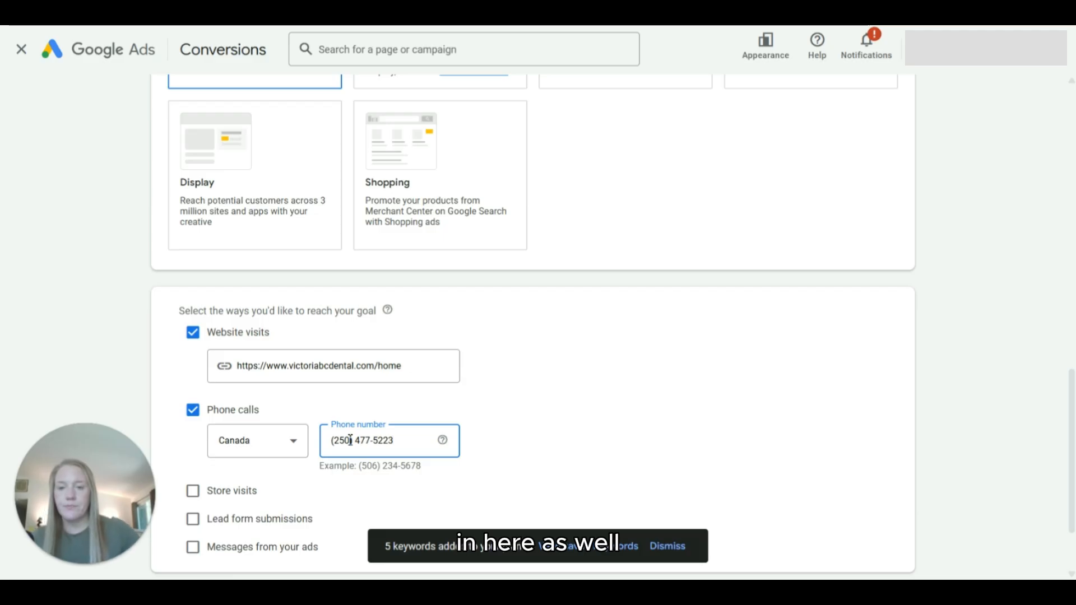
scroll(350, 440, "down", 2)
left_click(884, 500)
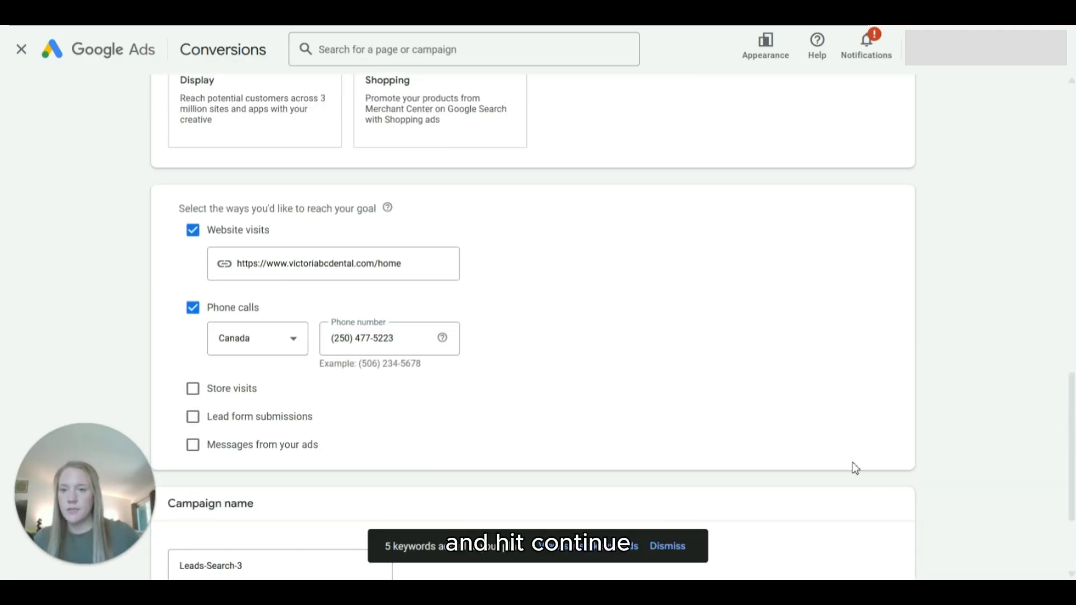
Step: Name the campaign Leads-Search-3 and continue to the bidding settings
scroll(655, 321, "down", 3)
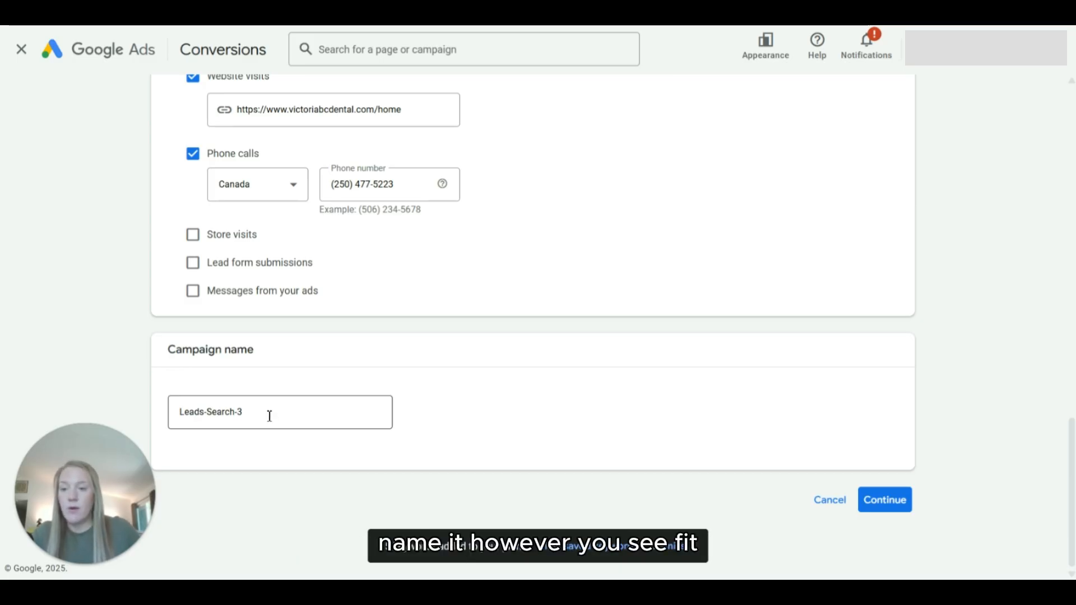
left_click(270, 416)
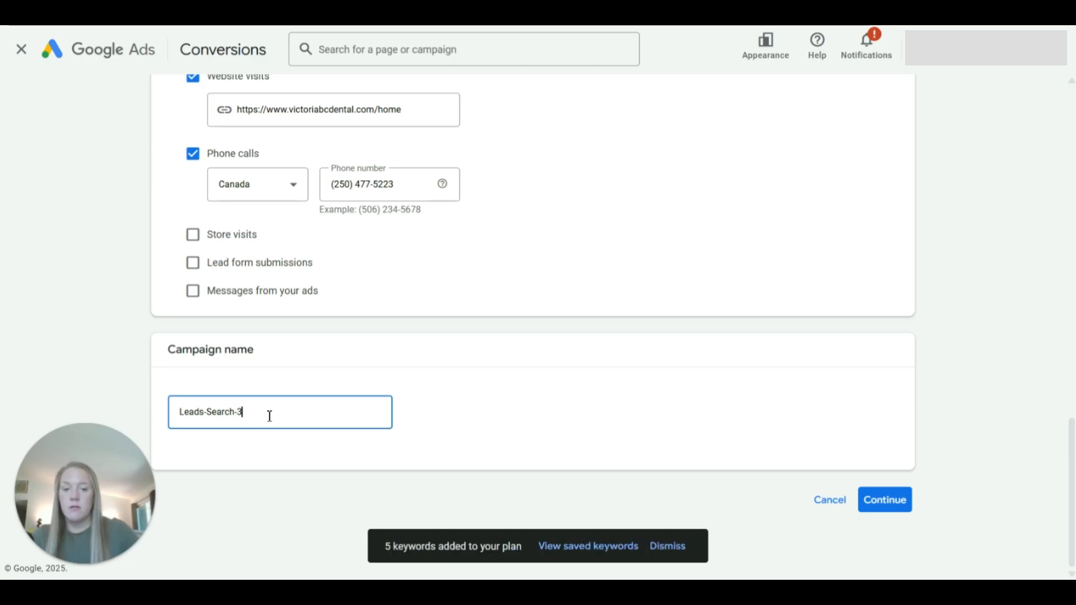
key("BackSpace")
key("BackSpace")
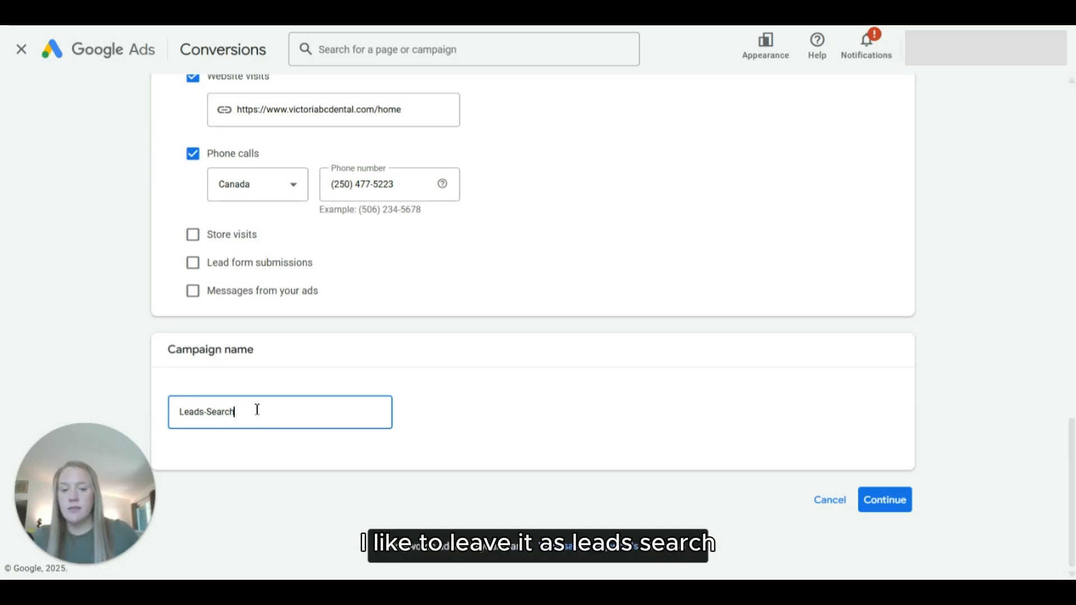
type("-3")
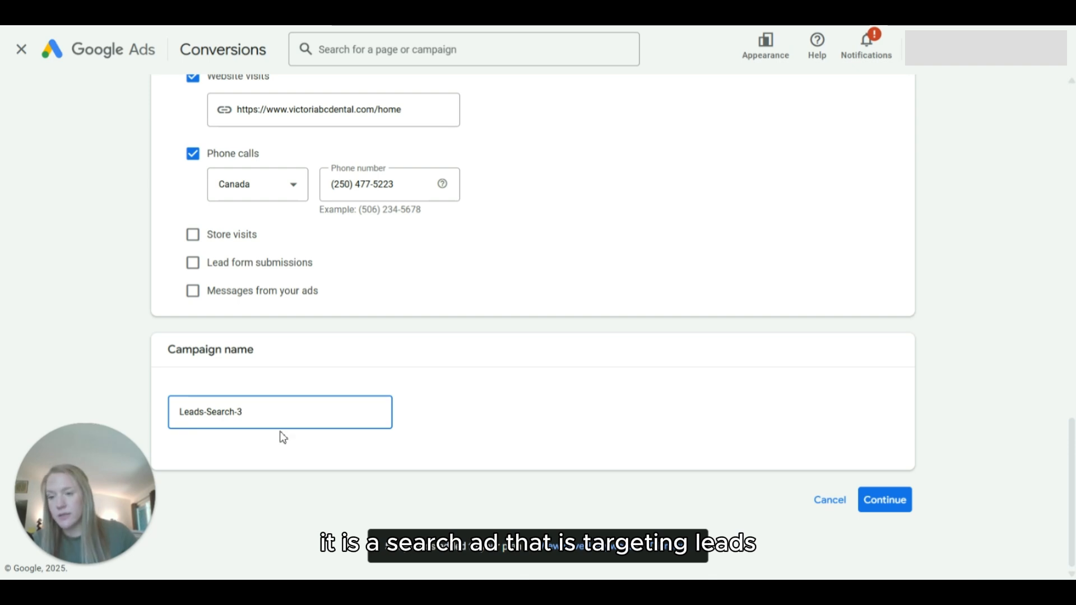
left_click(899, 513)
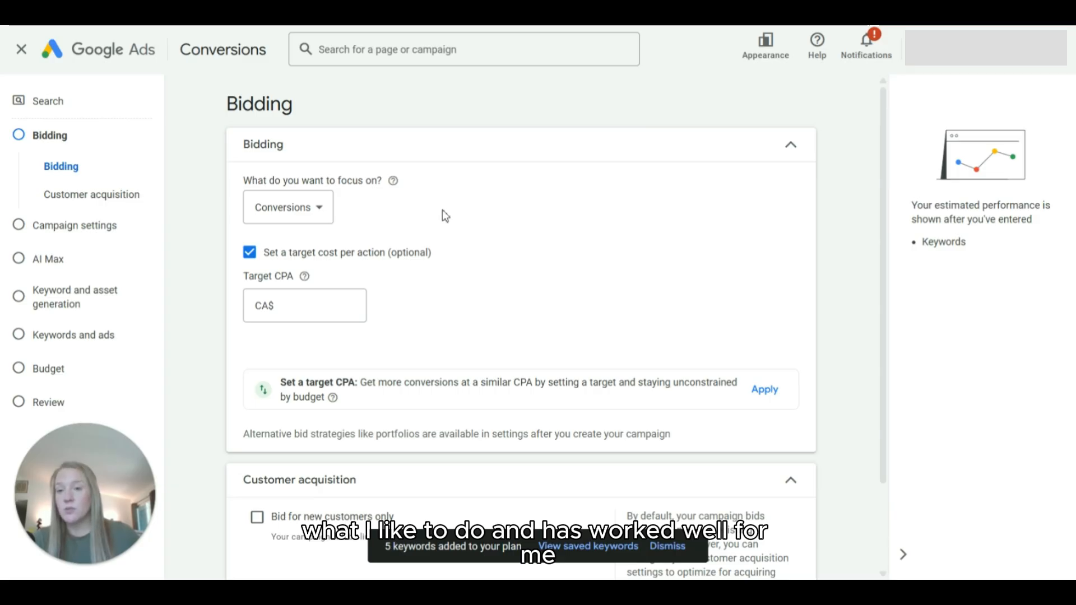
Step: Set the campaign's bidding focus to Clicks
left_click(296, 217)
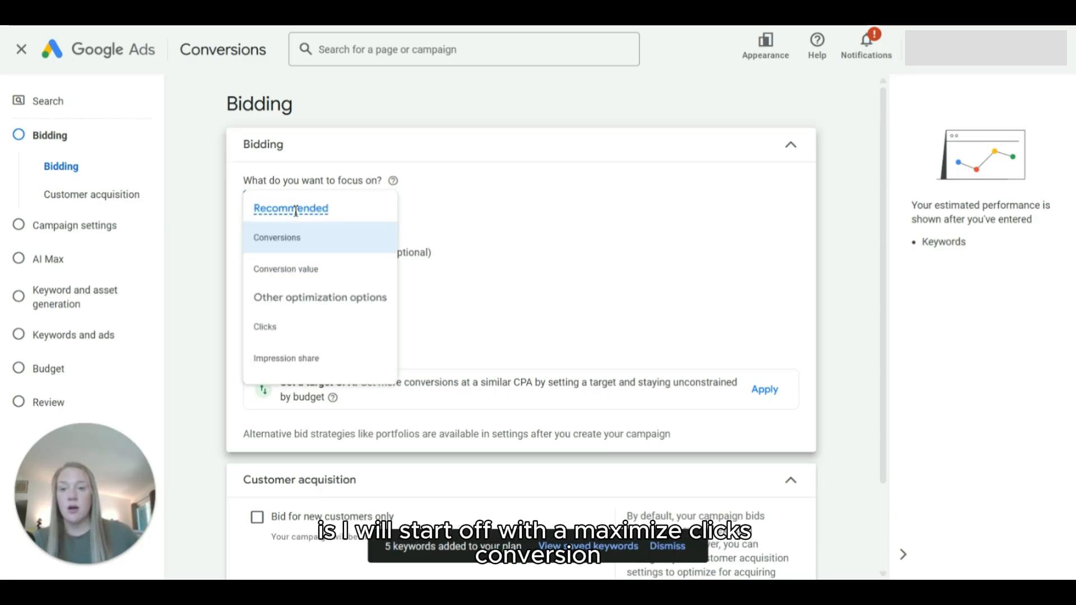
left_click(283, 338)
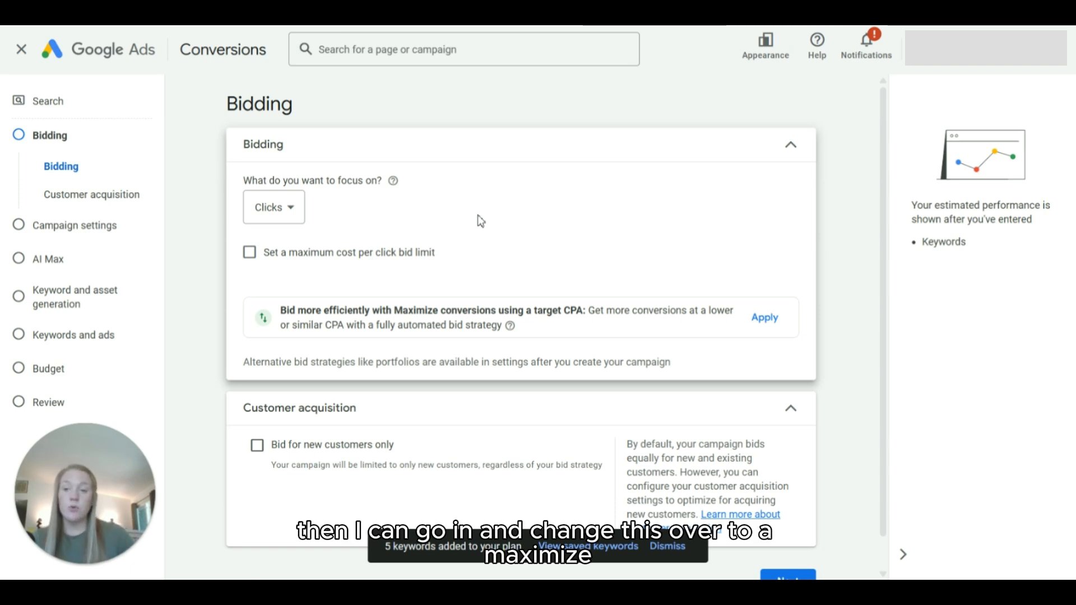
Step: Try a maximum cost per click bid limit of CA$10.00 and remove the limit again
left_click(249, 253)
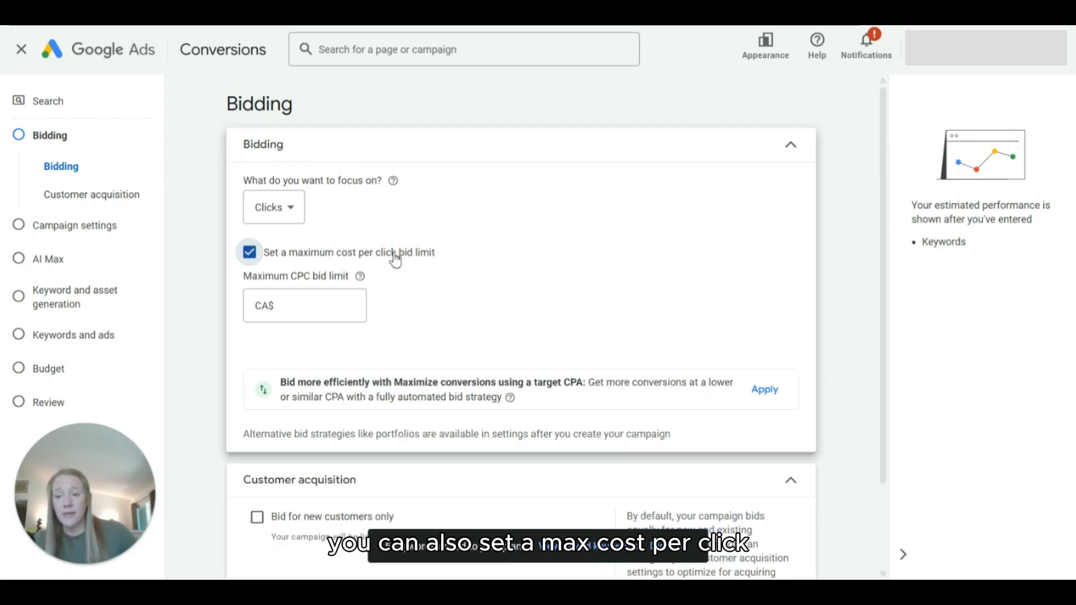
left_click(290, 307)
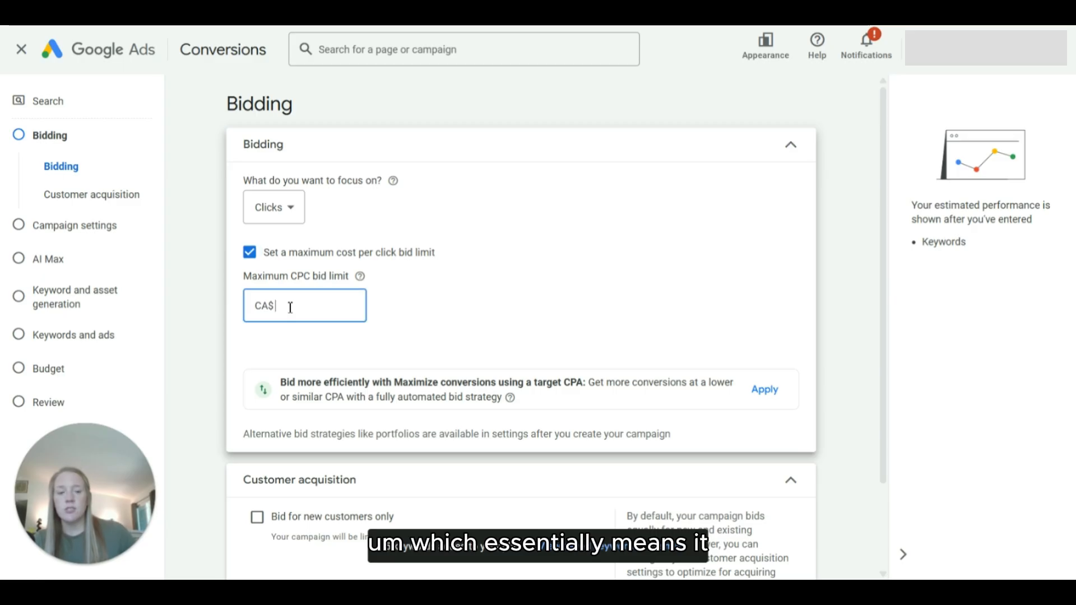
type("10.00")
left_click(455, 331)
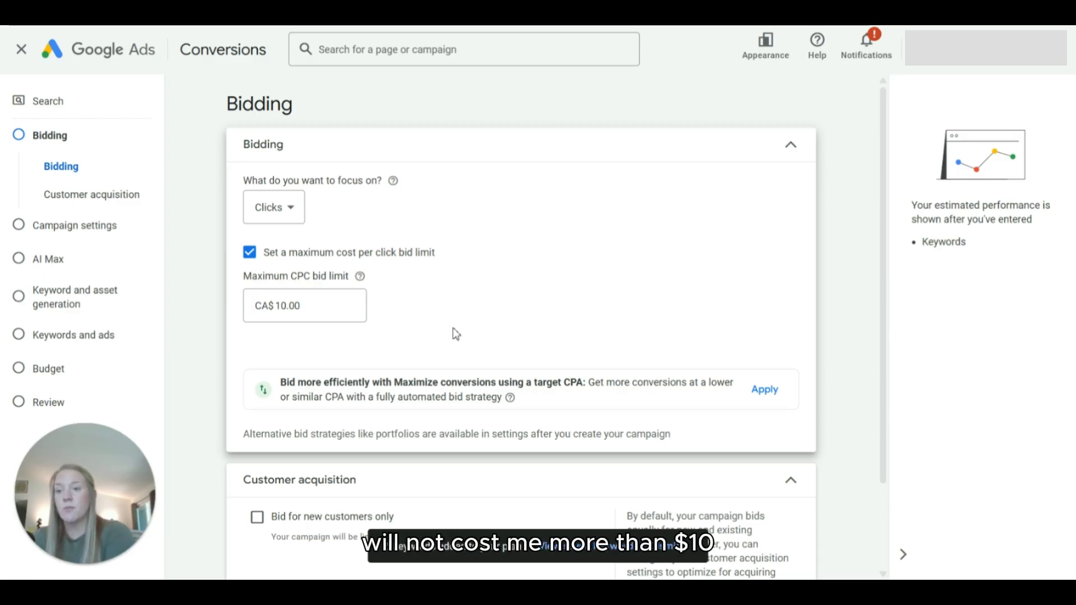
left_click(415, 252)
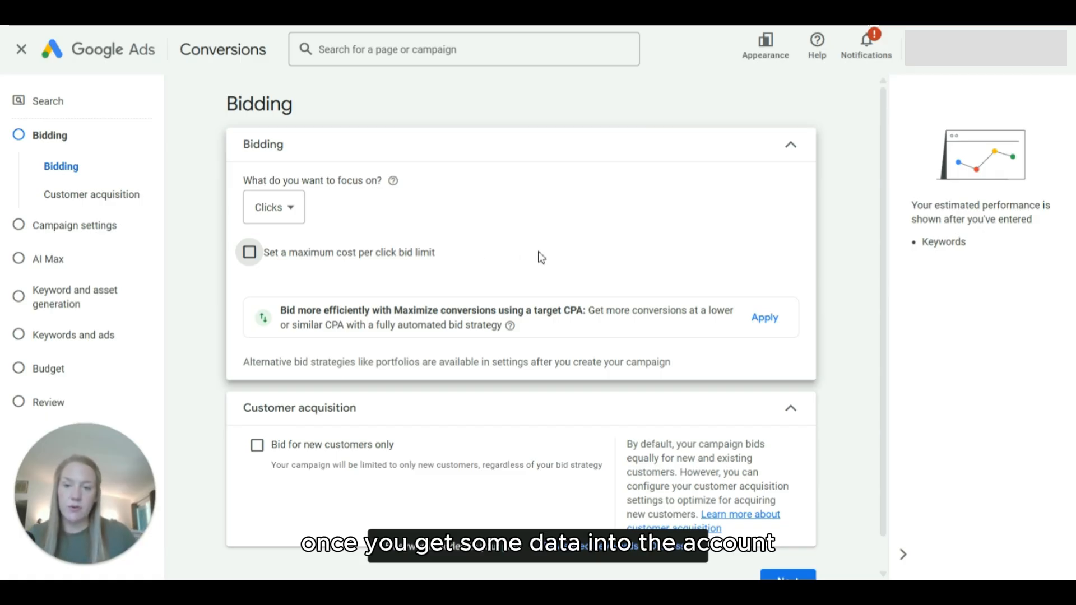
Step: Continue to the campaign settings and exclude the Google Search Partners Network and Google Display Network
scroll(784, 396, "down", 2)
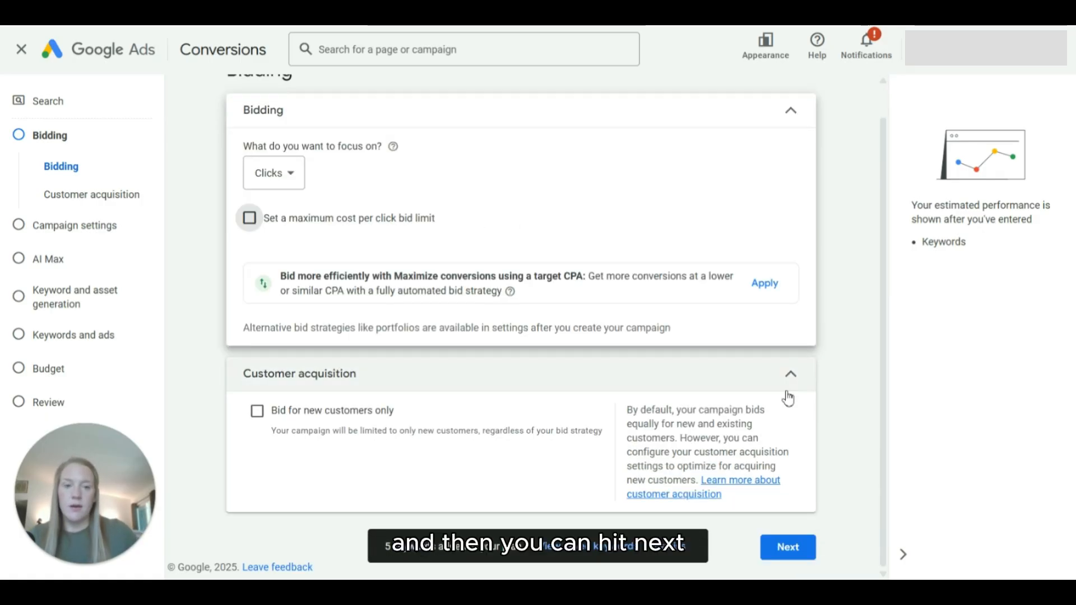
left_click(794, 547)
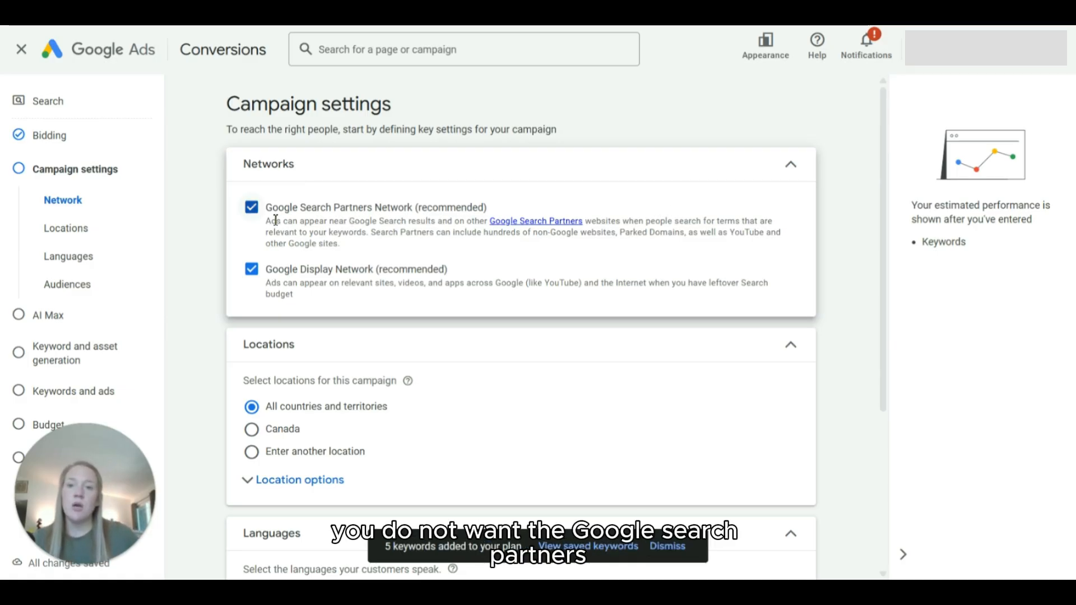
left_click(251, 208)
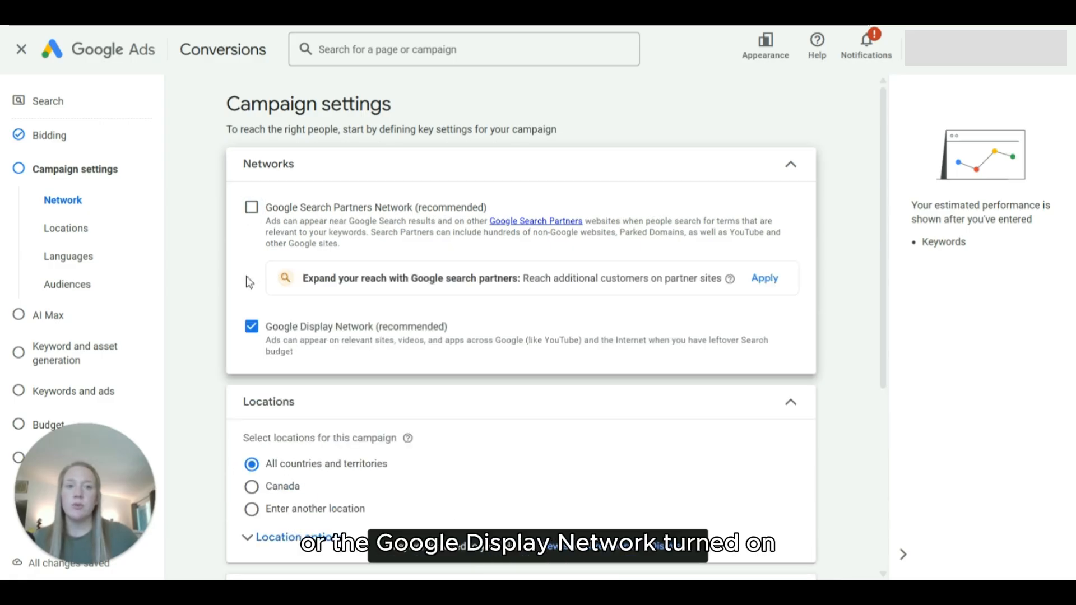
left_click(252, 328)
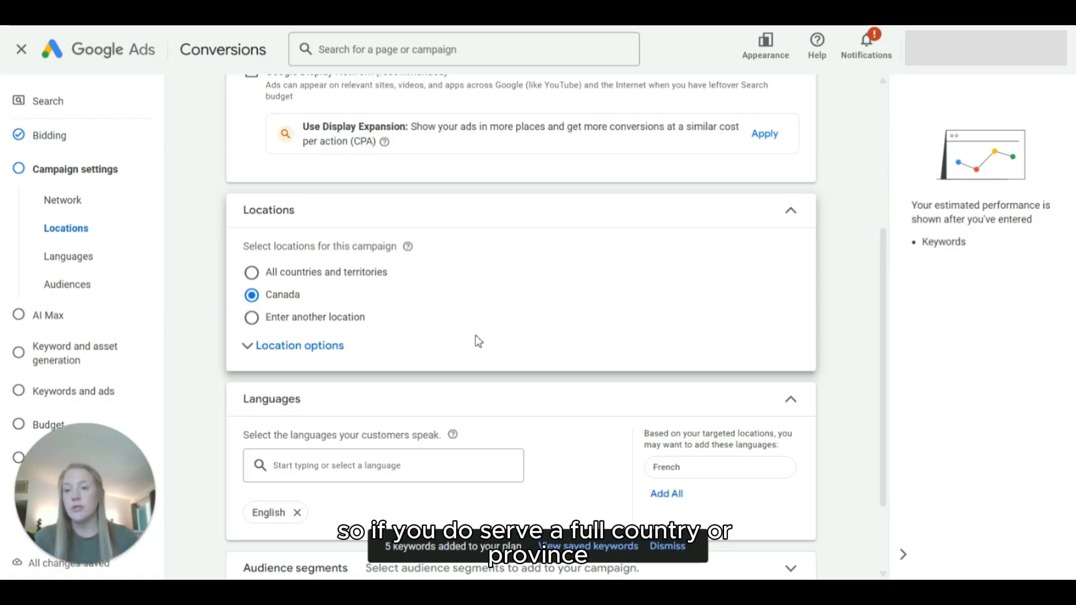
Step: Target the campaign to the city of Victoria, British Columbia, Canada, using the advanced location search, and save the location
left_click(251, 318)
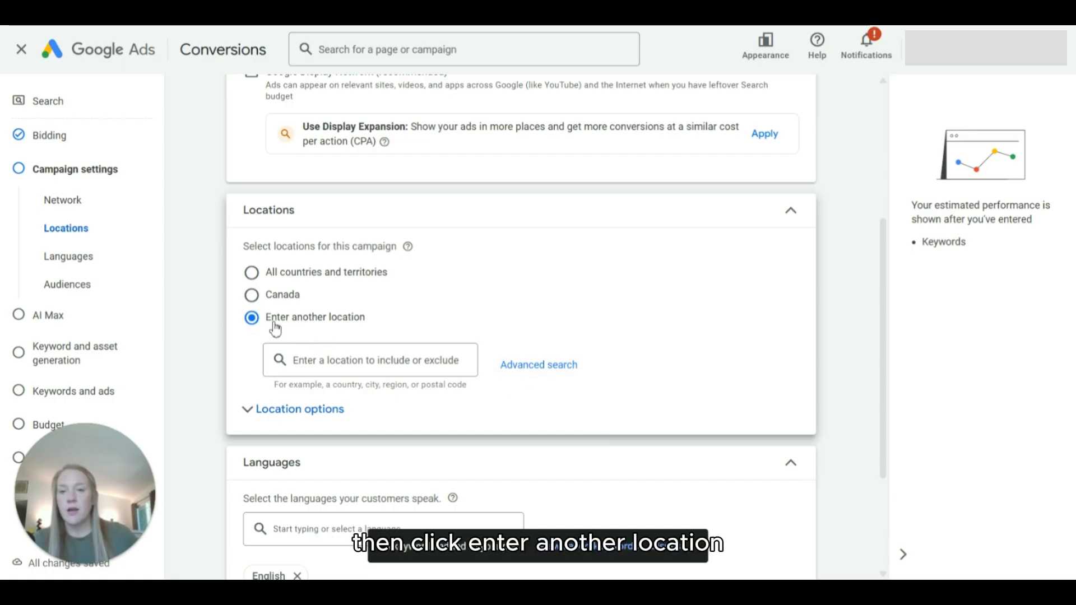
left_click(524, 368)
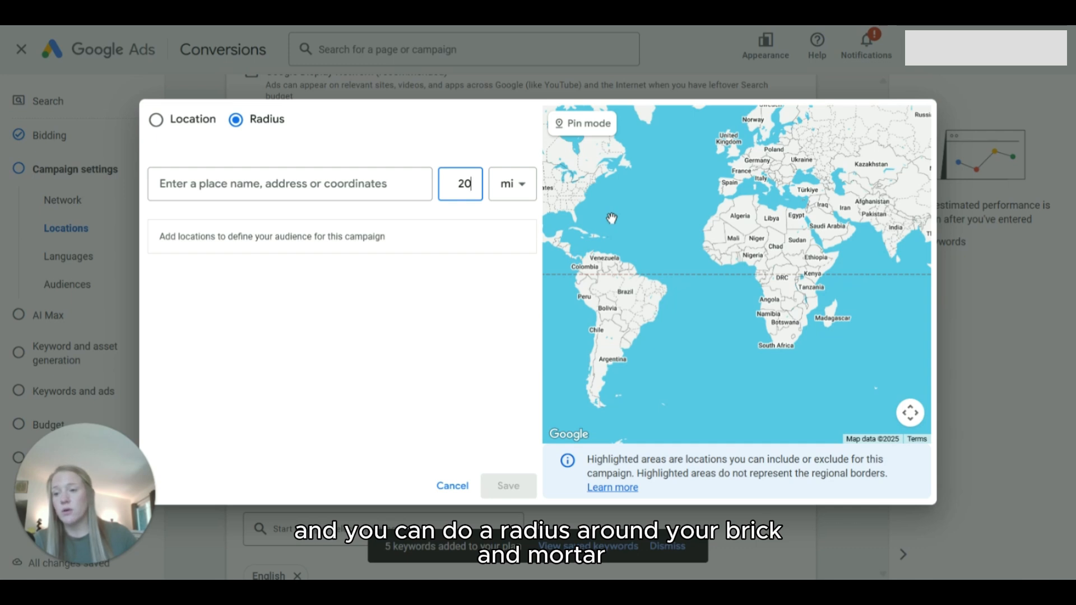
left_click(156, 119)
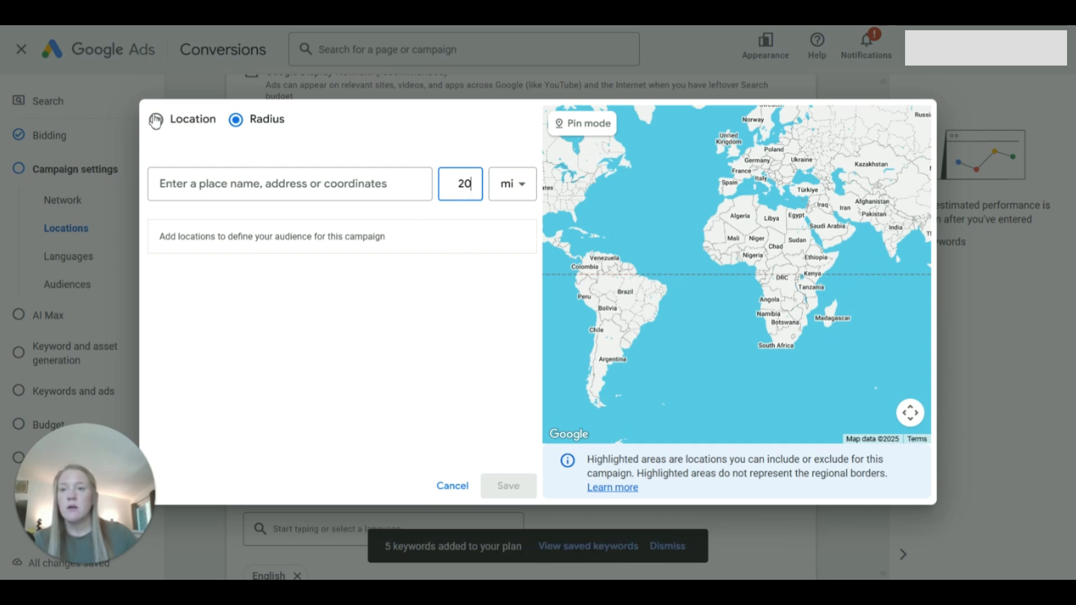
left_click(242, 189)
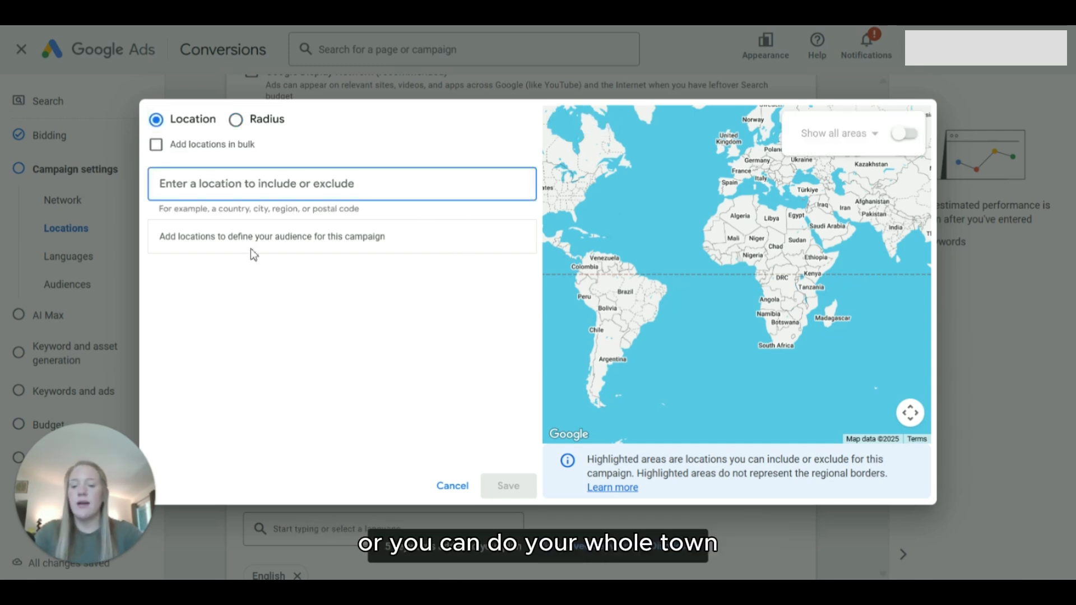
type("victoria")
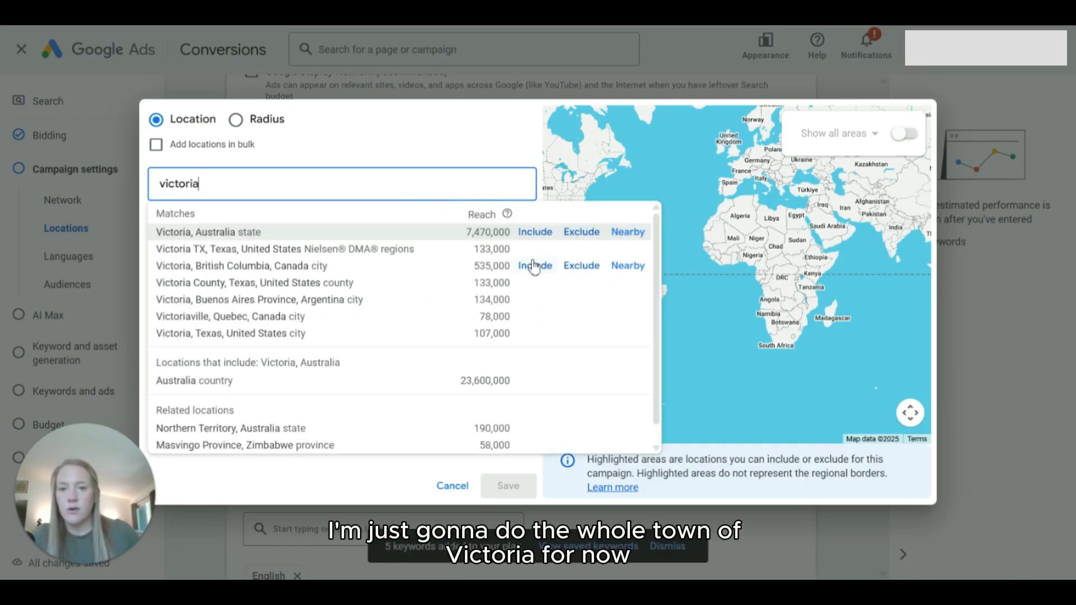
left_click(534, 266)
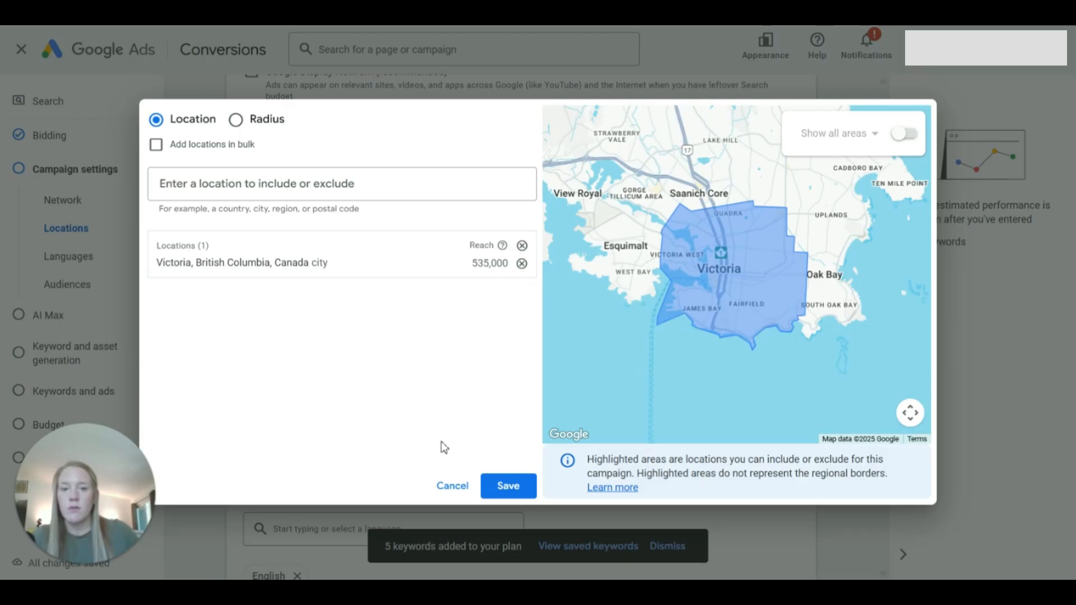
left_click(516, 485)
Step: Set the location inclusion option to Presence: People in or regularly in your included locations
scroll(509, 294, "down", 1)
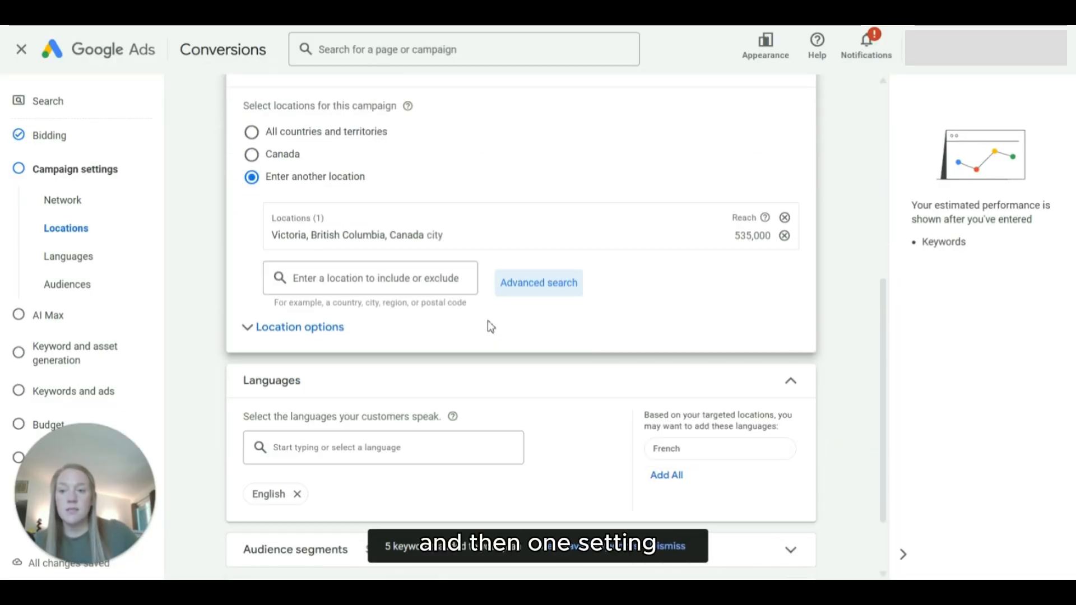
left_click(270, 335)
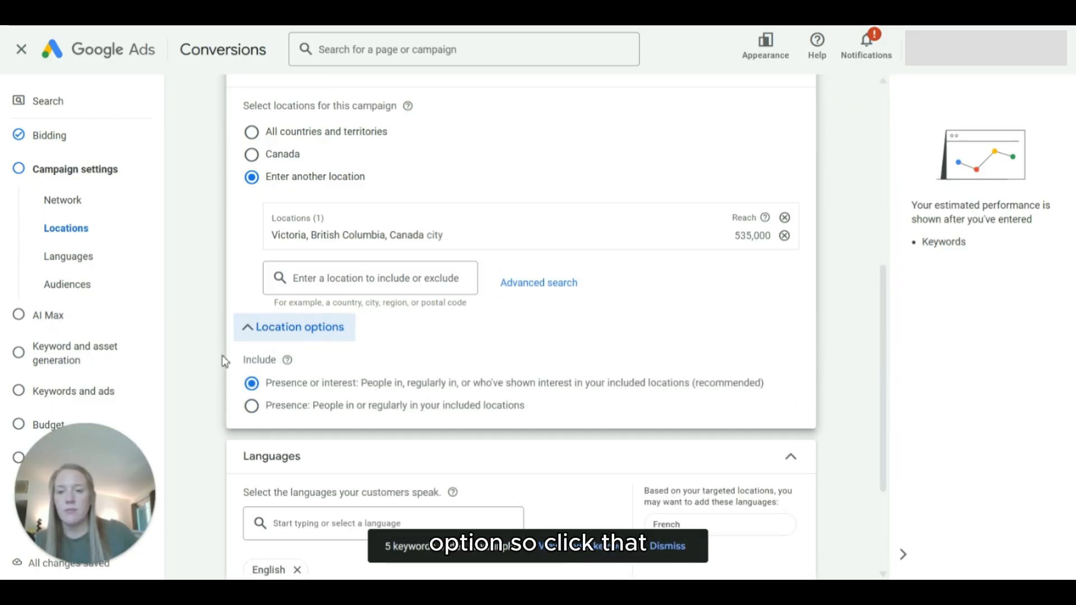
scroll(221, 355, "down", 1)
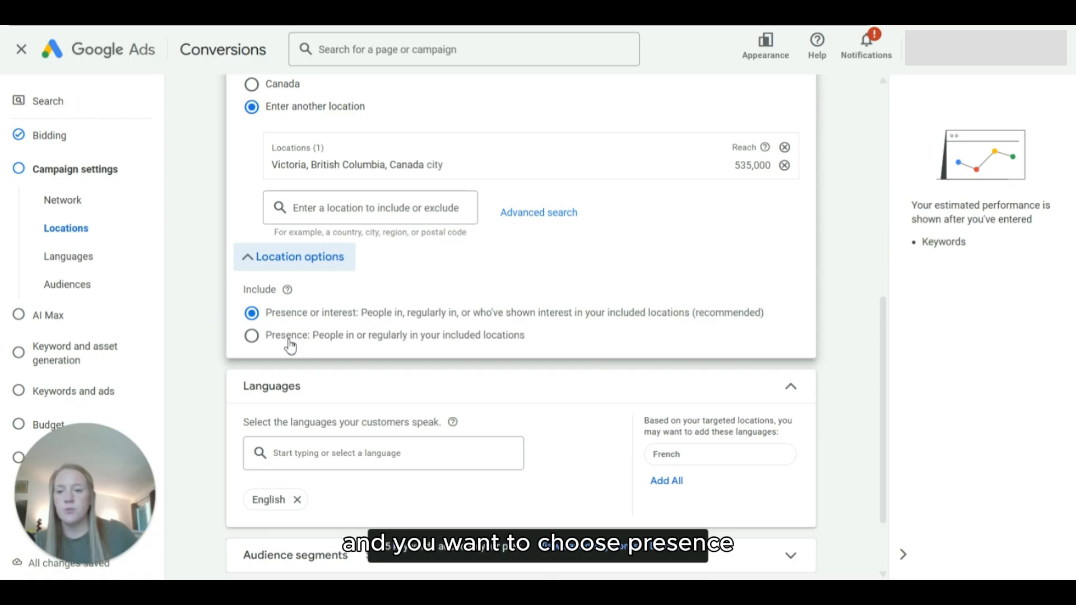
left_click(252, 337)
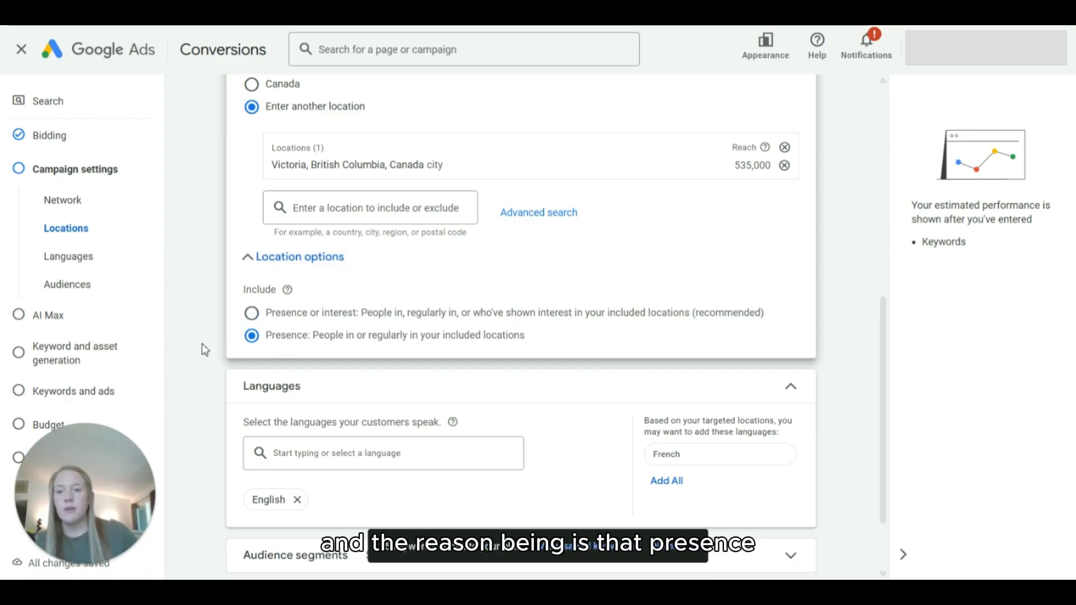
left_click_drag(525, 336, 312, 349)
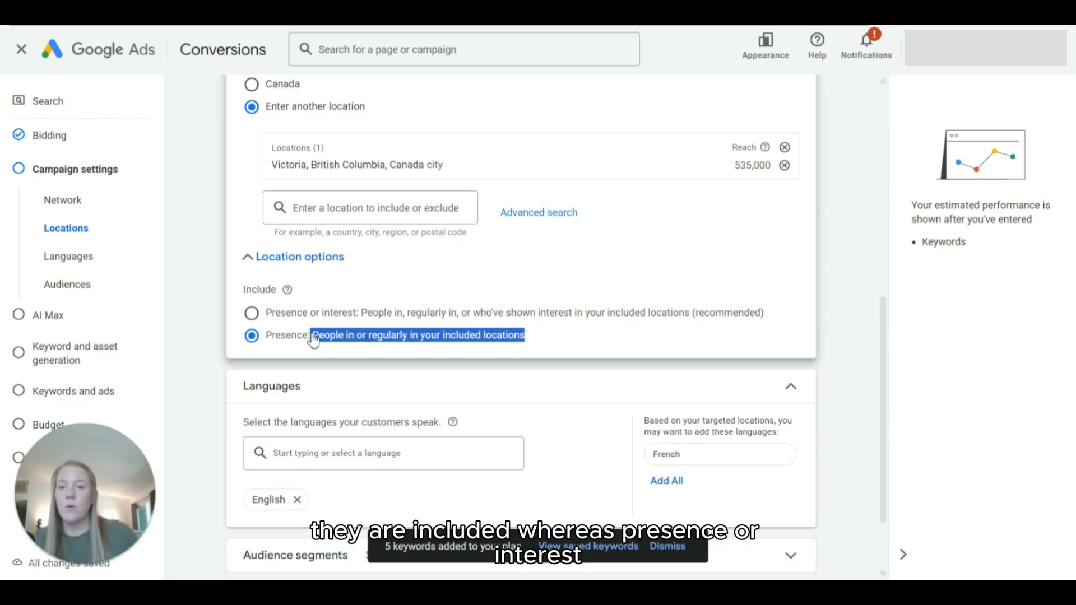
left_click(428, 315)
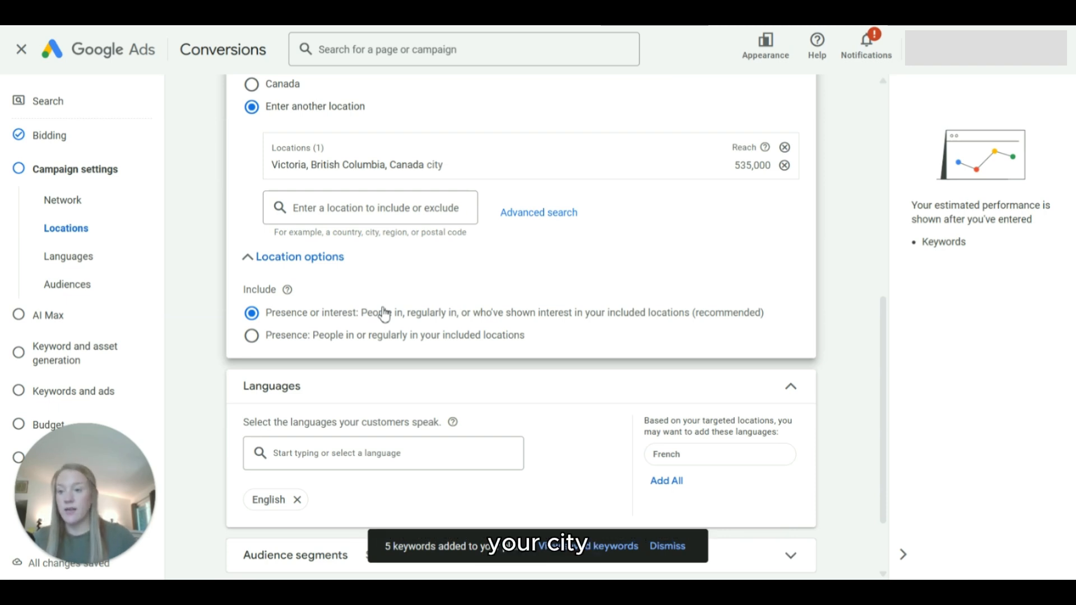
left_click(253, 337)
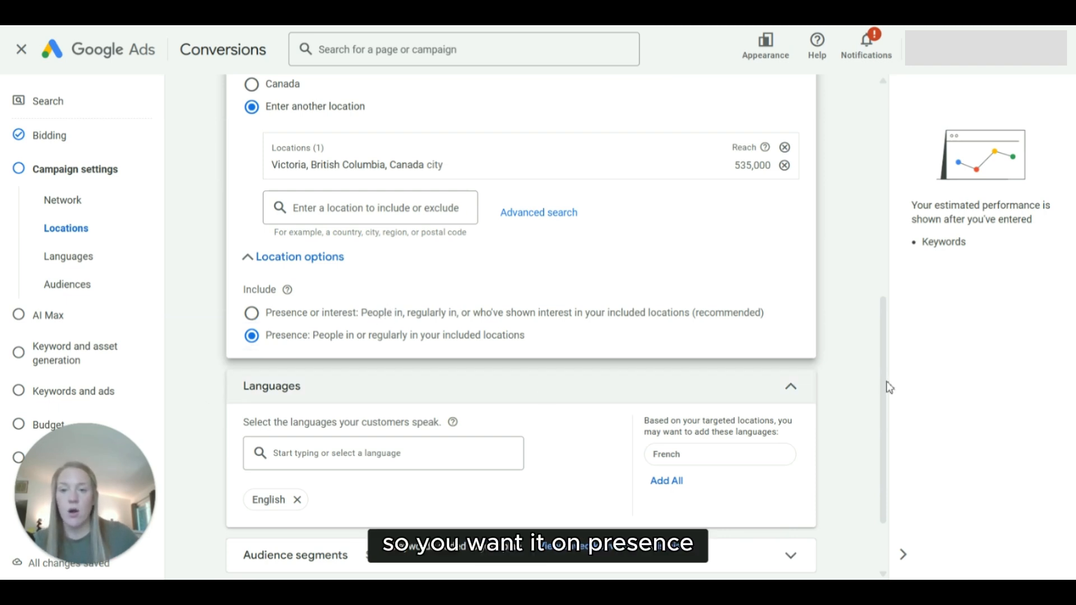
Step: Switch to the Google results for "dentist near me" and examine which locations the sponsored dental ads mention
scroll(621, 357, "up", 2)
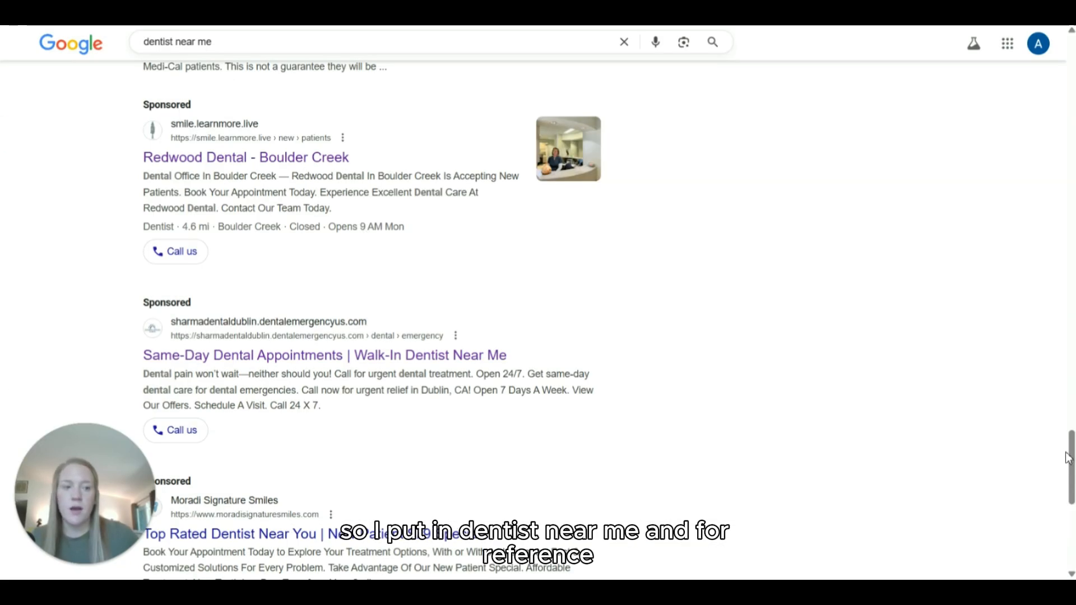
mouse_move(1068, 457)
left_mouse_down()
mouse_move(1049, 180)
mouse_move(1067, 73)
mouse_move(1073, 476)
left_mouse_up()
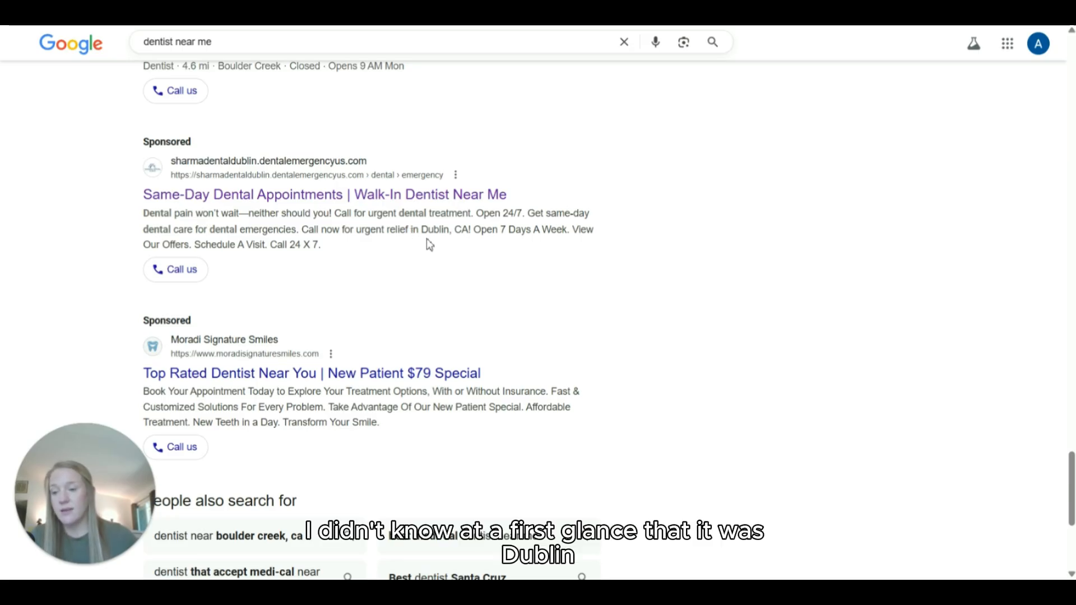
left_click_drag(422, 231, 472, 231)
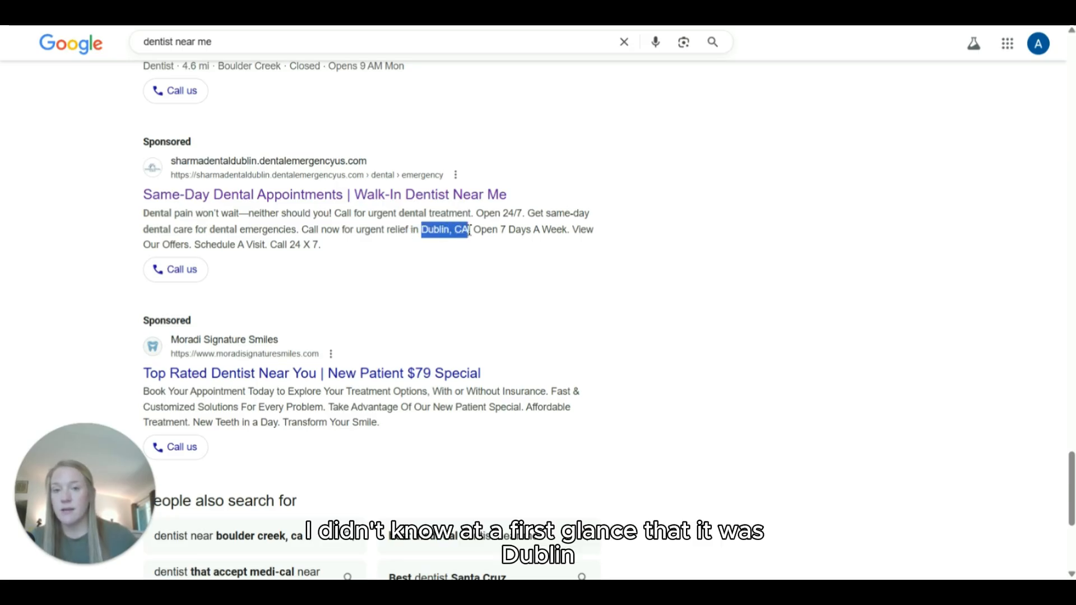
left_click(311, 231)
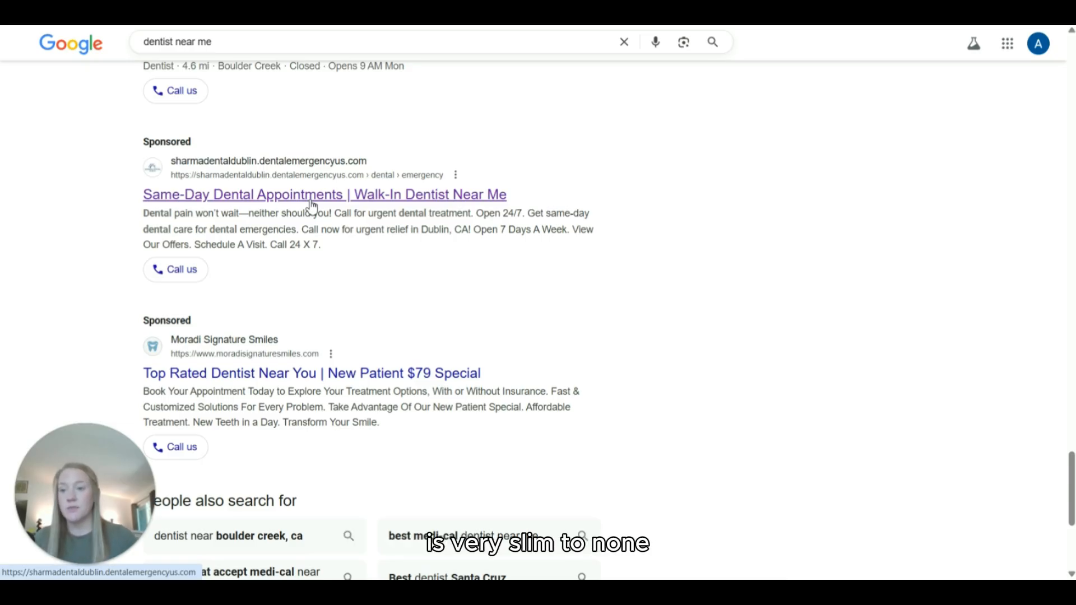
left_click(312, 207)
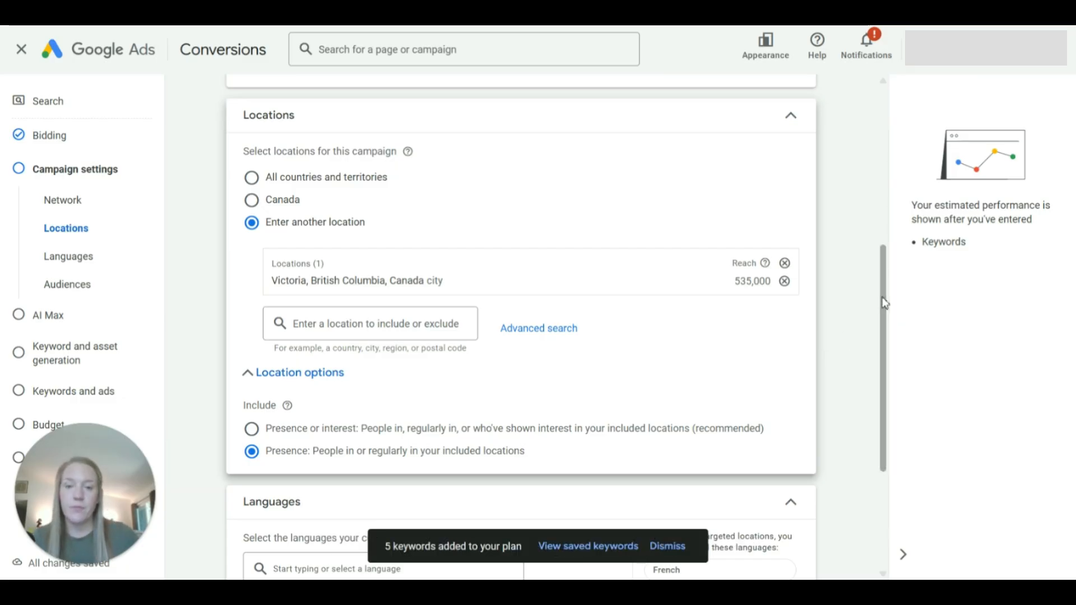
Step: Back in Google Ads, expand the audience segments and the additional campaign settings and review their options
left_click_drag(881, 305, 876, 428)
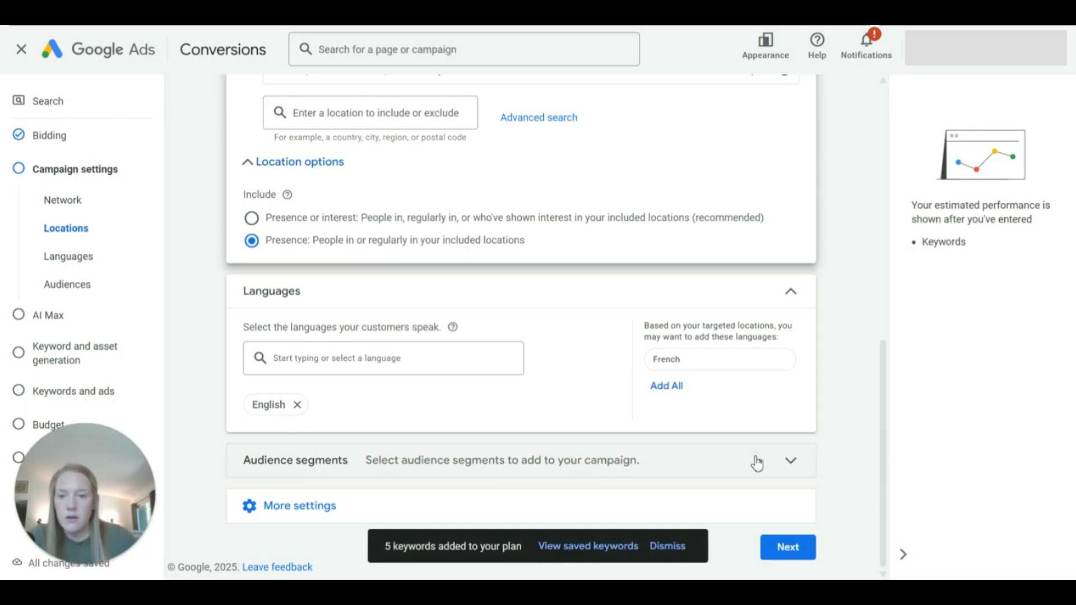
left_click_drag(883, 327, 883, 473)
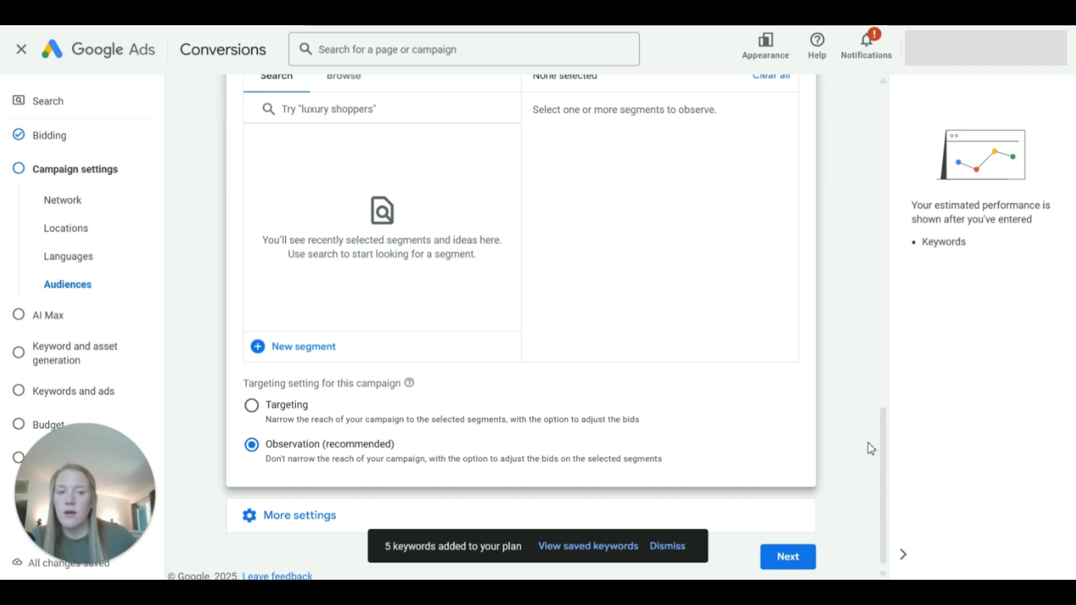
left_click_drag(886, 441, 886, 405)
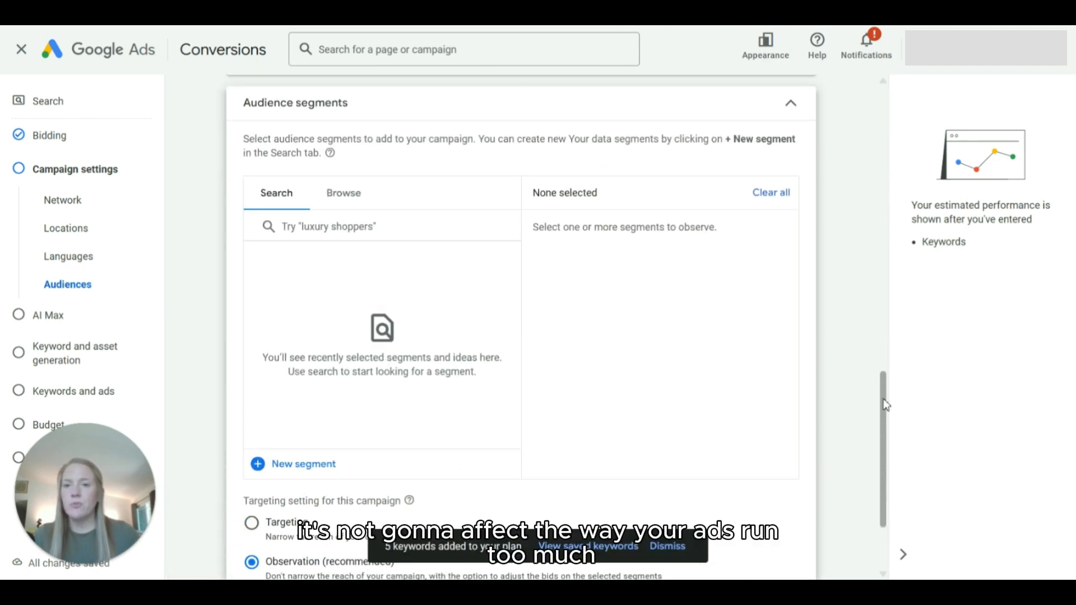
left_click_drag(885, 405, 893, 470)
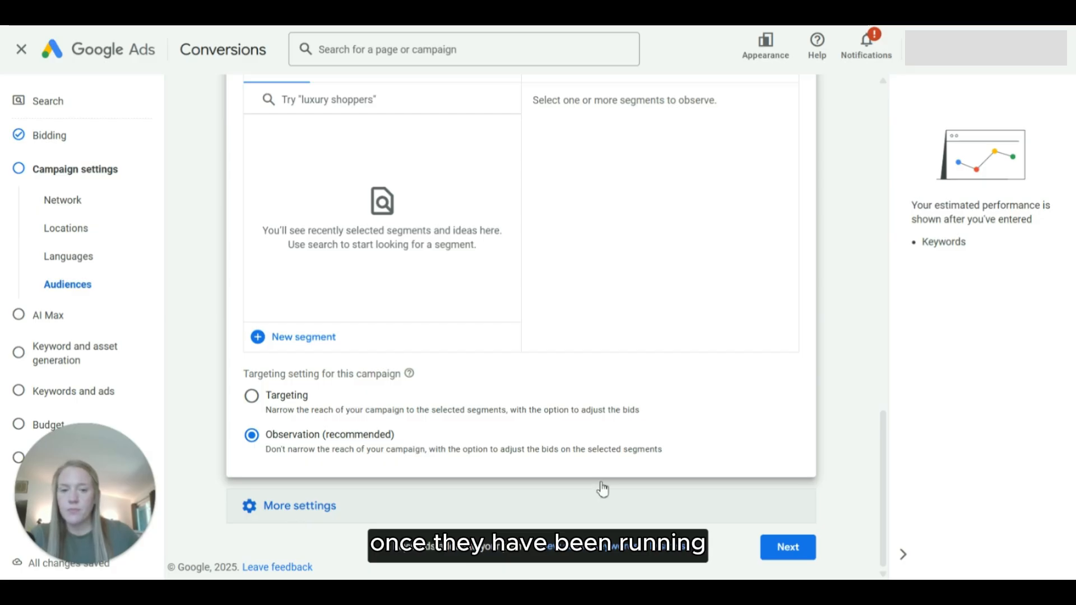
left_click(267, 510)
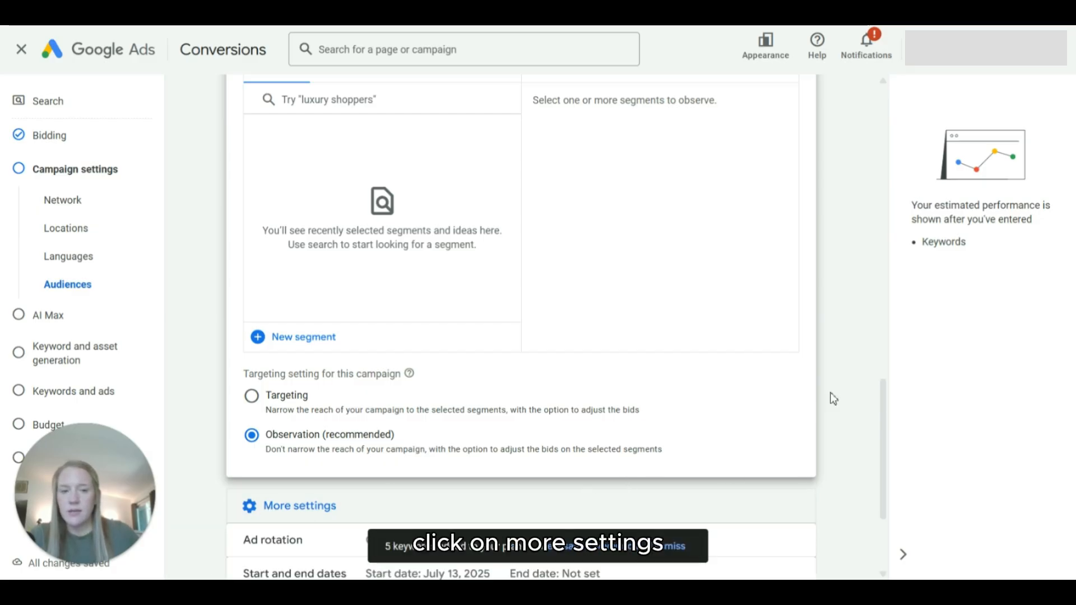
scroll(884, 386, "down", 3)
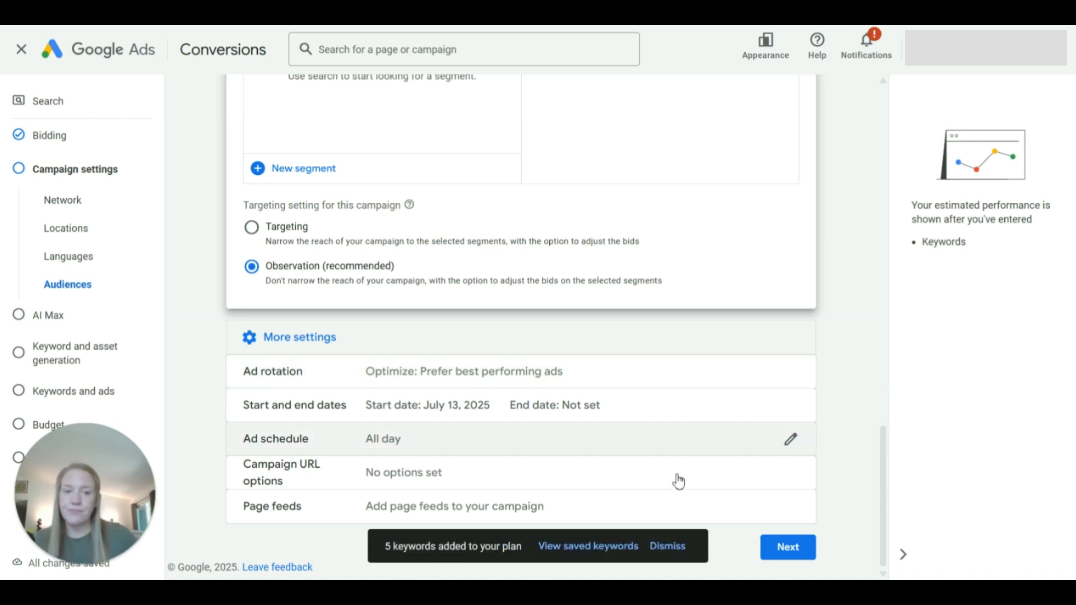
Step: Continue past the campaign settings and AI Max, leaving AI Max off, to the keyword and asset generation page
left_click(781, 554)
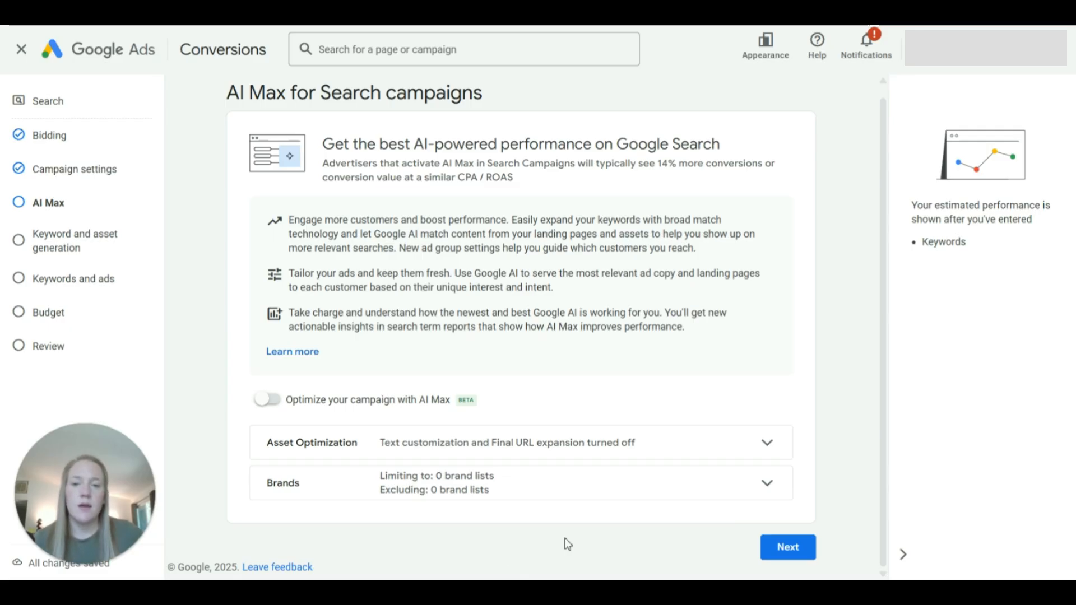
left_click(788, 548)
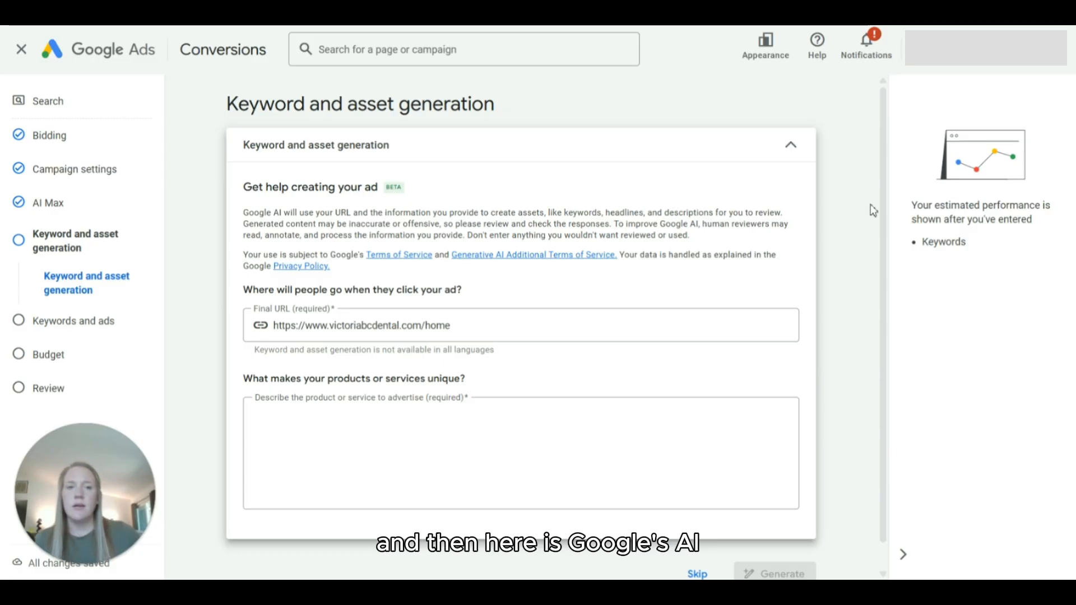
left_click_drag(884, 206, 884, 262)
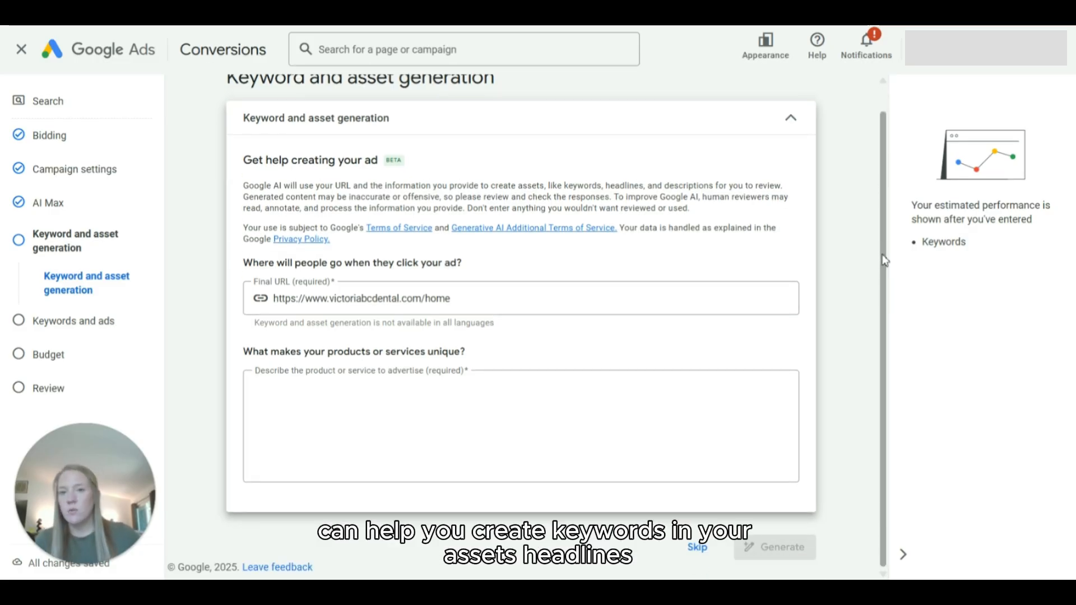
Step: Skip the AI keyword and asset generation and delete all suggested keywords from the ad group's keyword list
left_click_drag(882, 216, 887, 348)
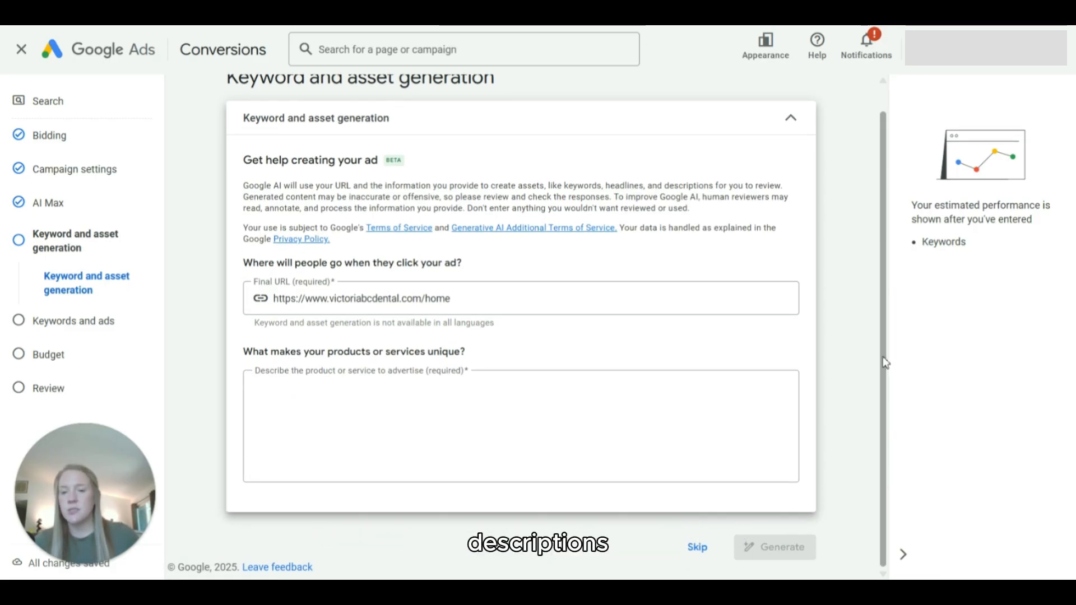
left_click(695, 548)
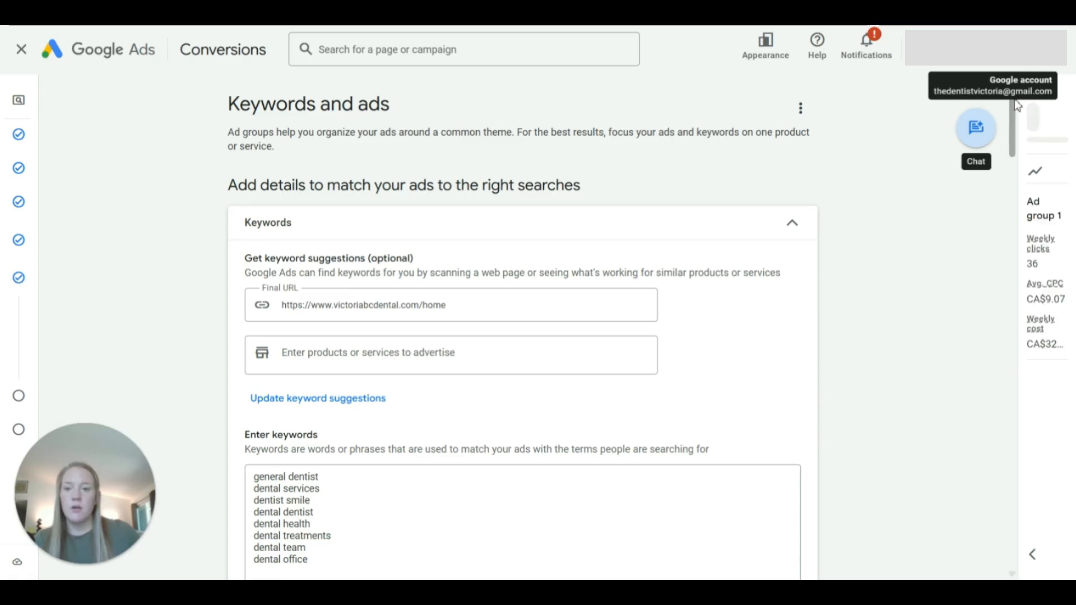
mouse_move(1020, 130)
left_mouse_down()
mouse_move(1024, 165)
mouse_move(1024, 129)
left_mouse_up()
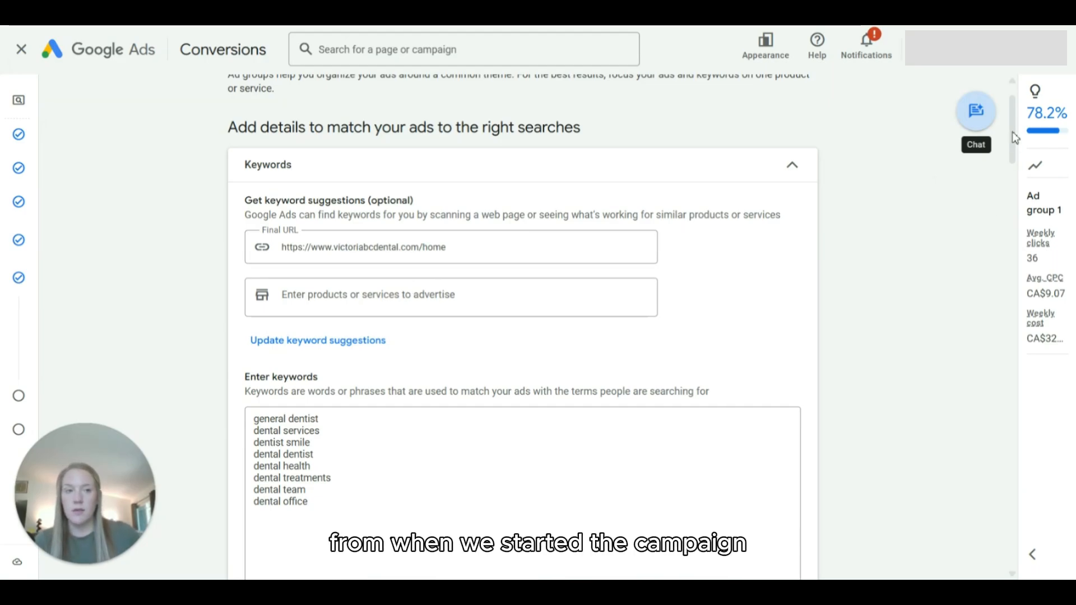
scroll(1014, 147, "down", 2)
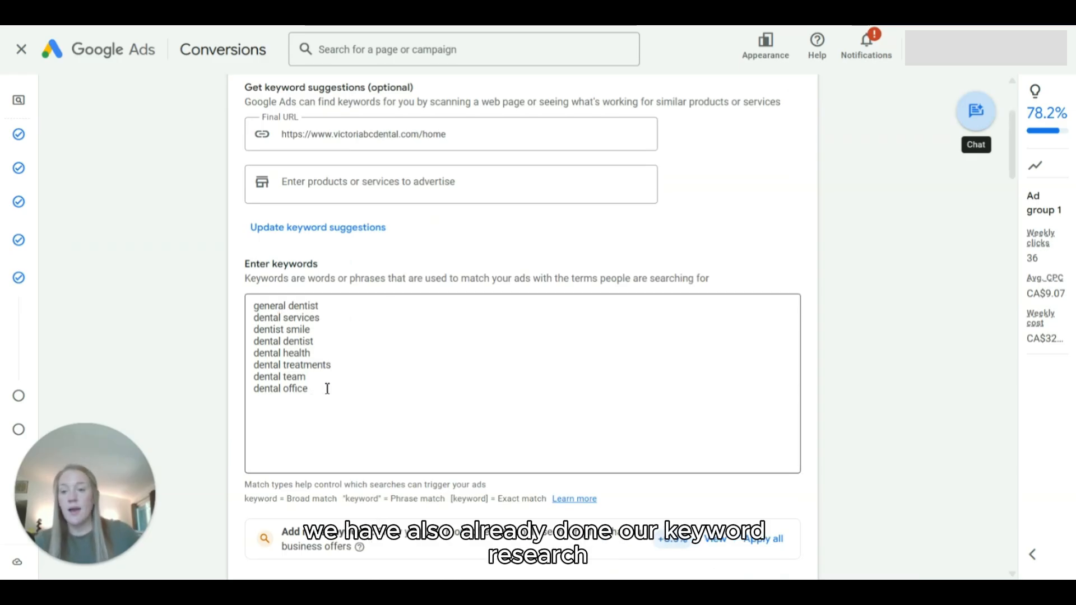
left_click_drag(328, 389, 230, 288)
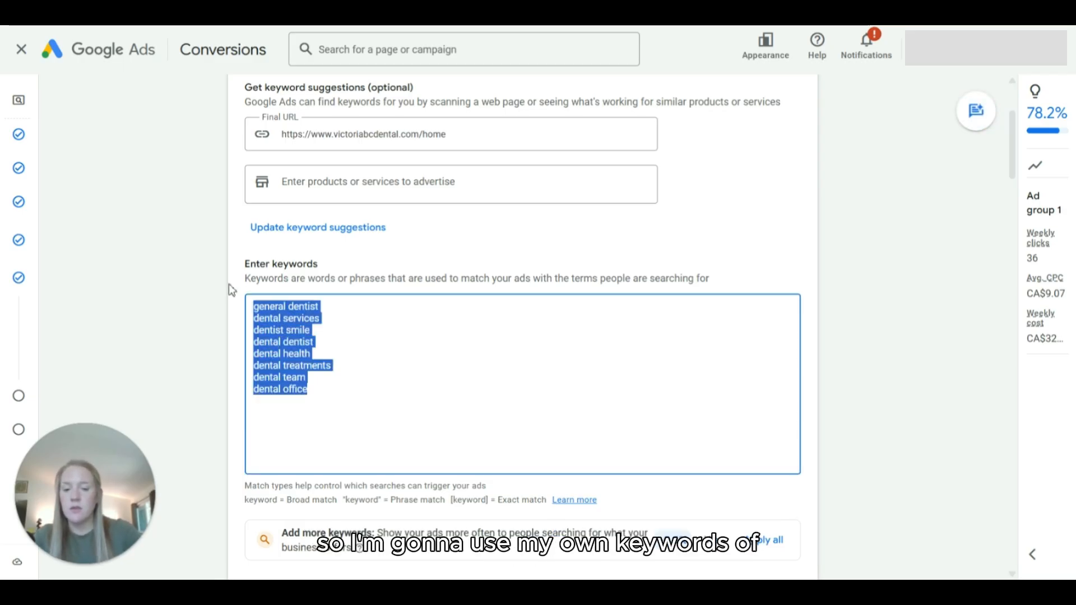
key("BackSpace")
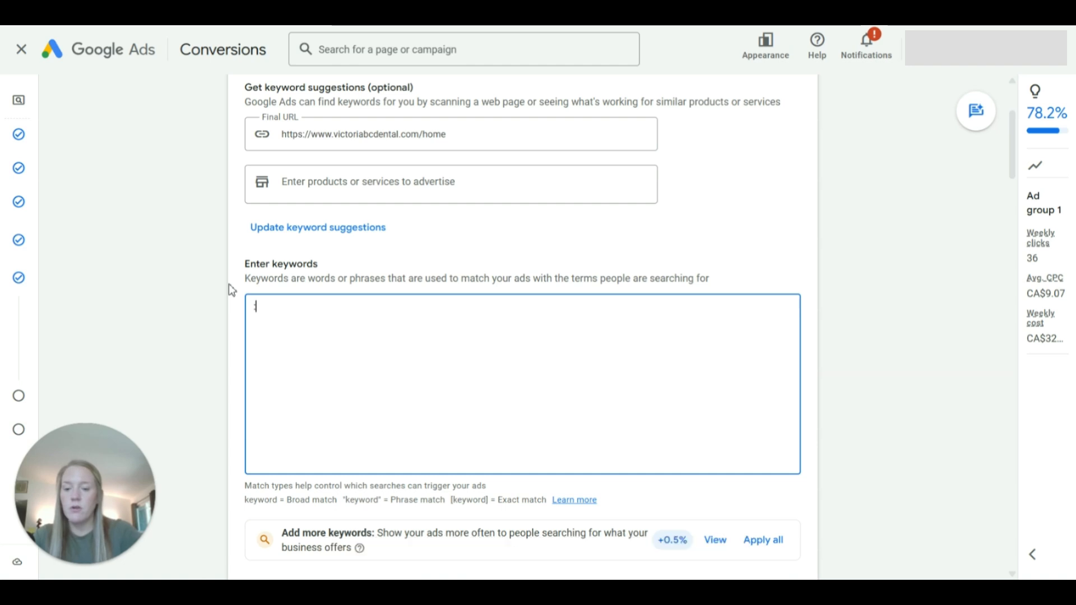
Step: Enter "dentist near me" and "dentist Victoria BC" as phrase-match keywords, each in quotation marks on its own line
type(":dent")
key("BackSpace")
key("BackSpace")
key("BackSpace")
key("BackSpace")
key("BackSpace")
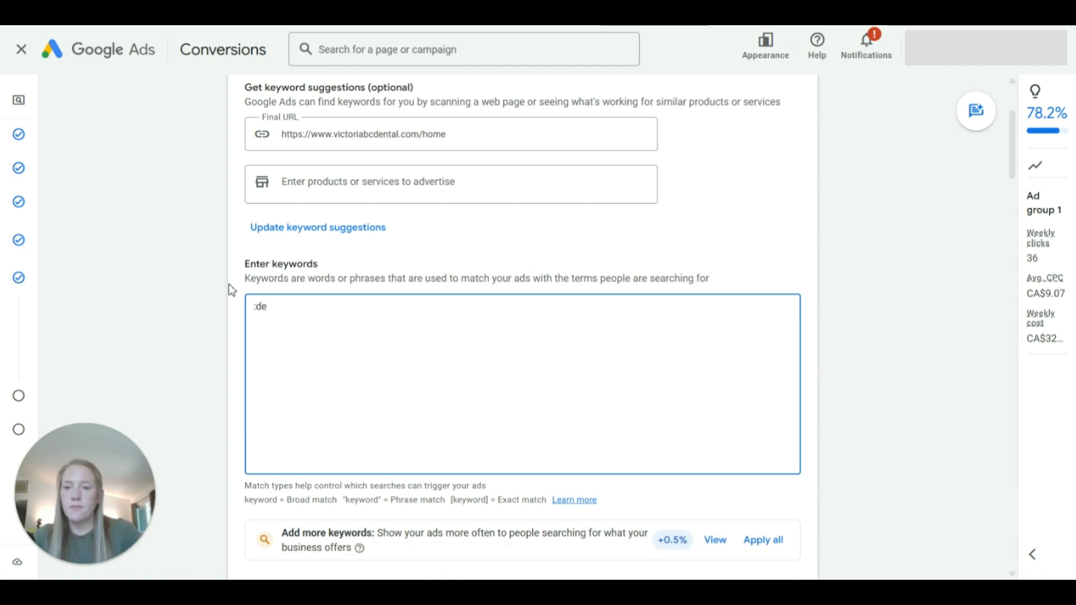
type("\"dentist")
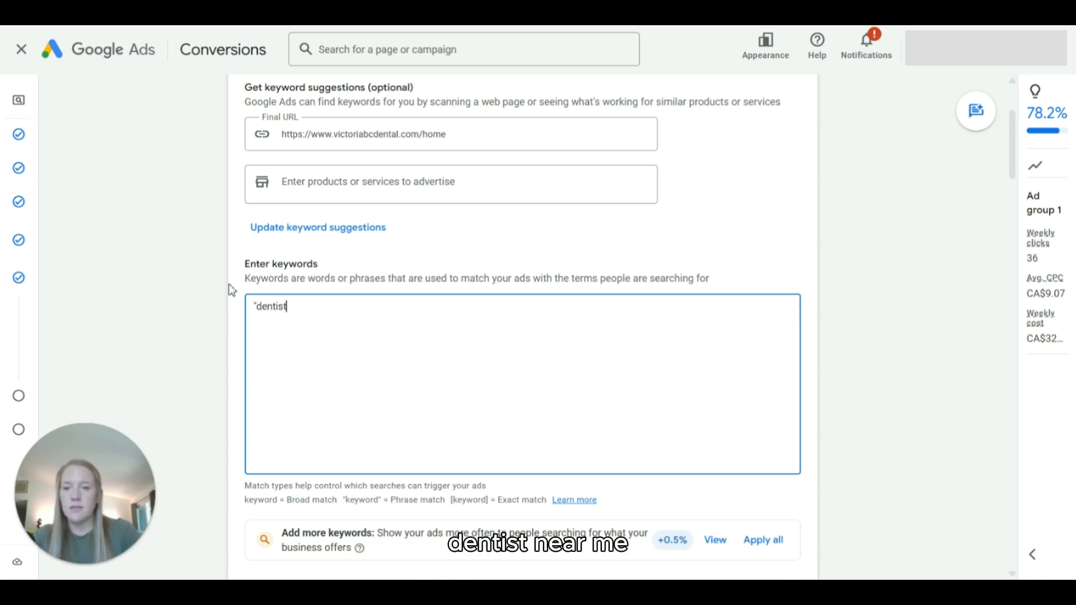
type(" near me\"")
key("Return")
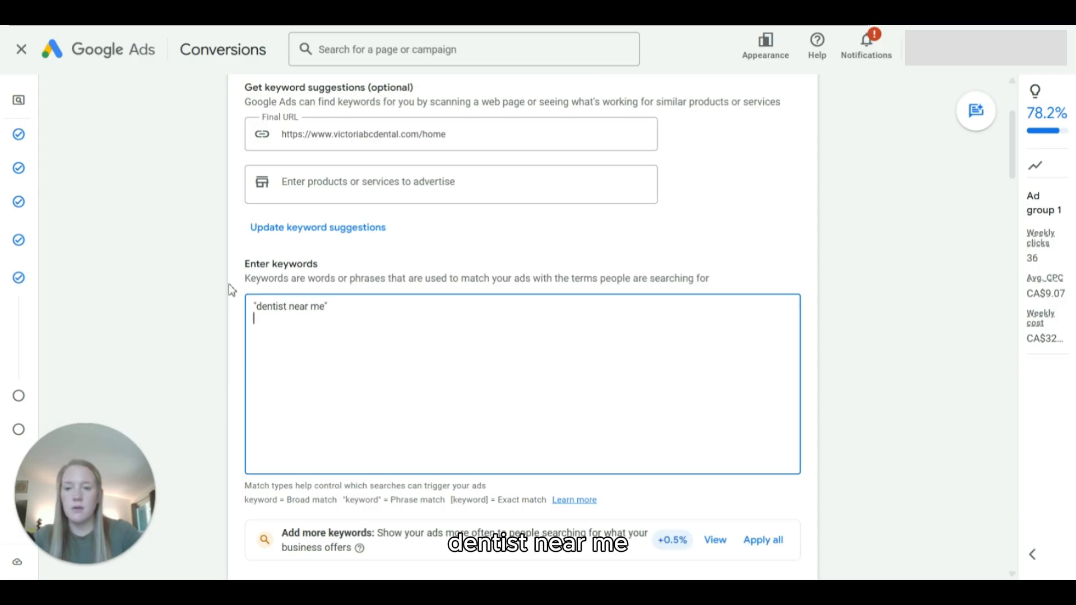
type("\"dentist Victo")
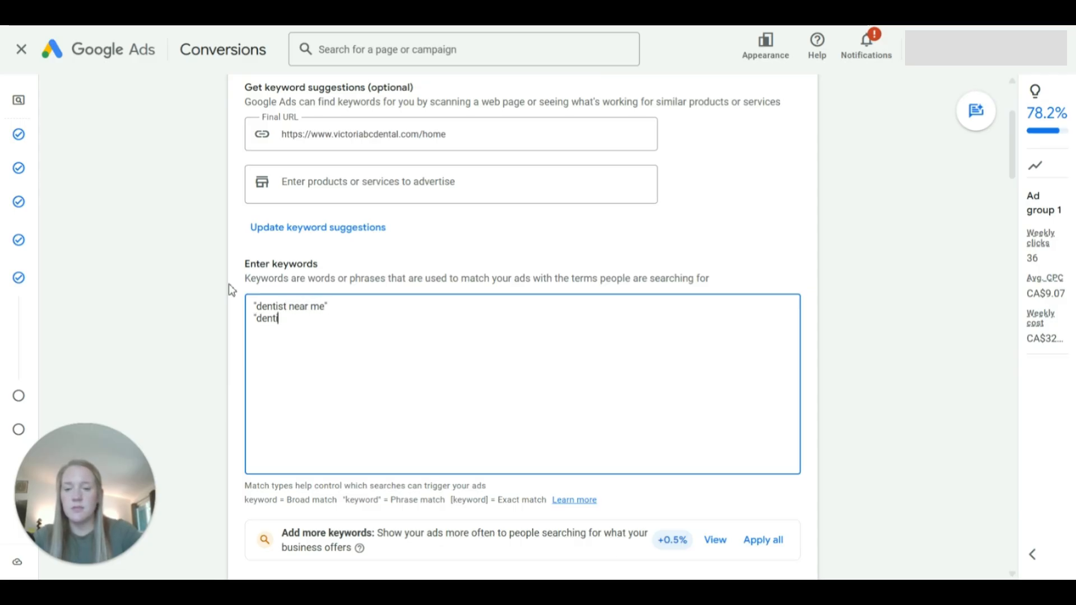
type("ria BC\"")
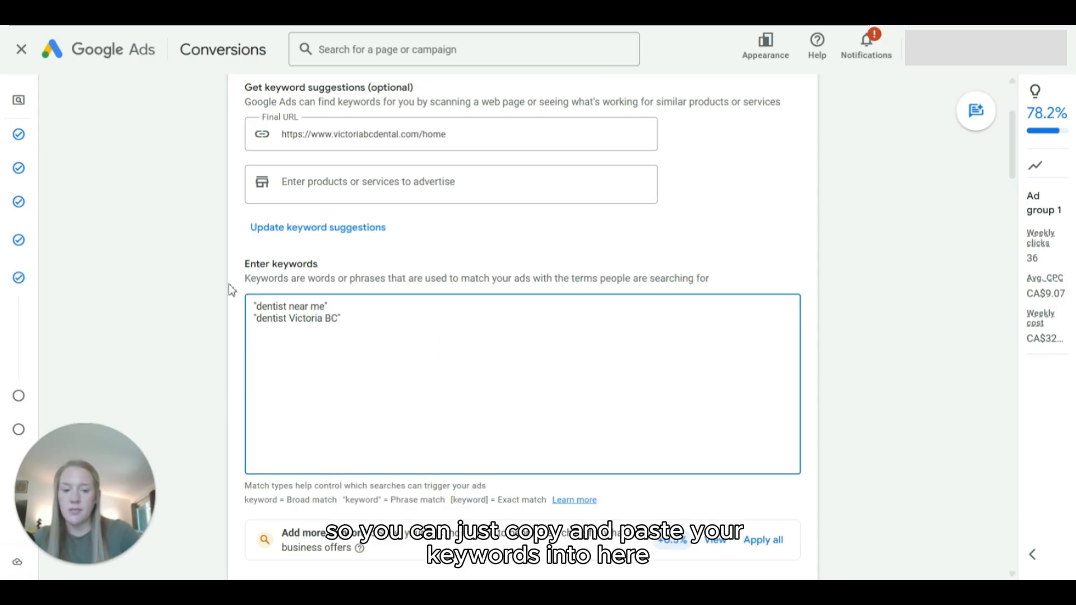
key("Return")
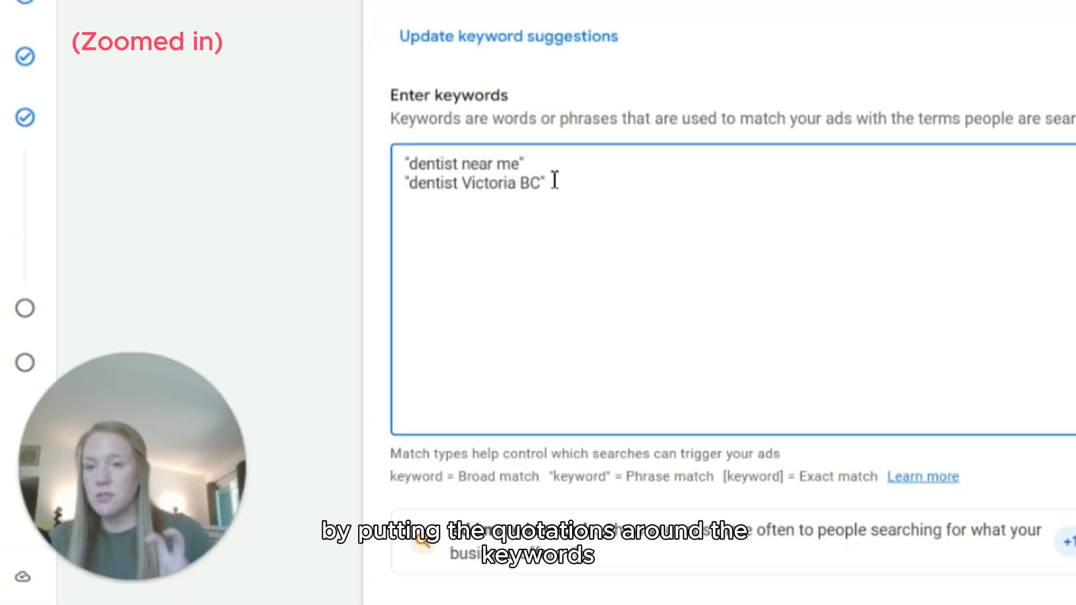
Step: Try dentist Victoria BC as a broad-match keyword without quotation marks, and restore its phrase-match quotation marks
left_click(554, 181)
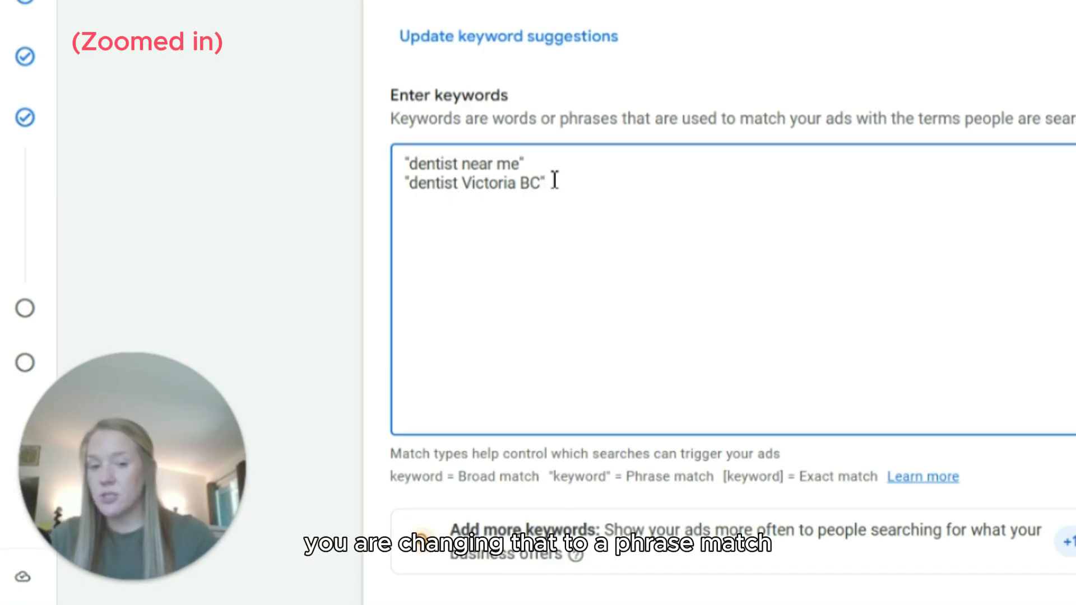
key("BackSpace")
key("Left")
key("Left")
key("Left")
key("Left")
key("Left")
key("Left")
key("Left")
key("Left")
key("Left")
key("Left")
key("Left")
key("Left")
key("Left")
key("Left")
key("Left")
key("Left")
key("Left")
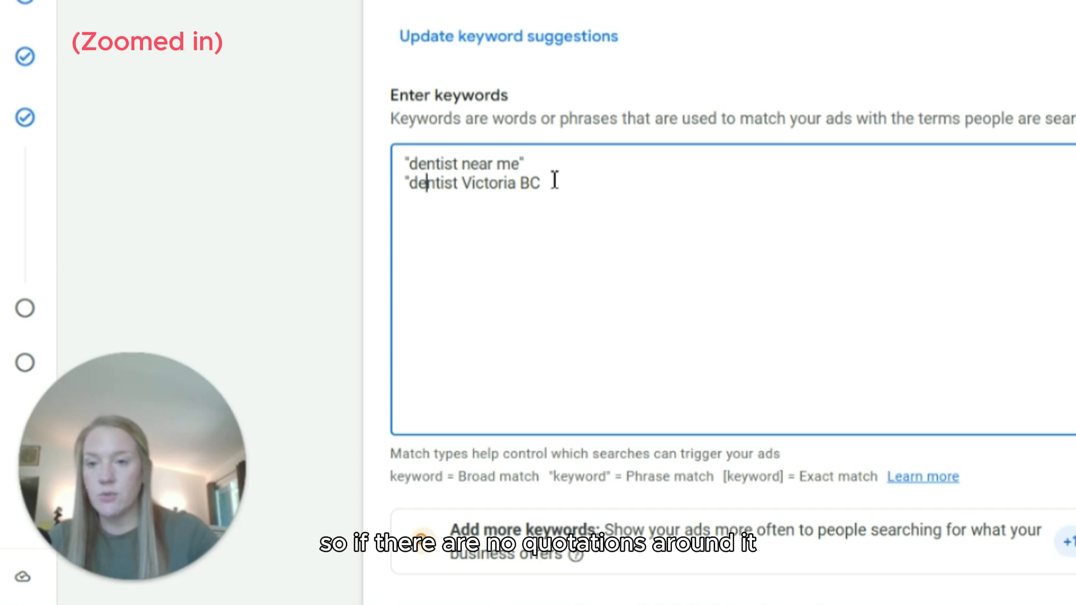
key("Left")
key("Left")
key("BackSpace")
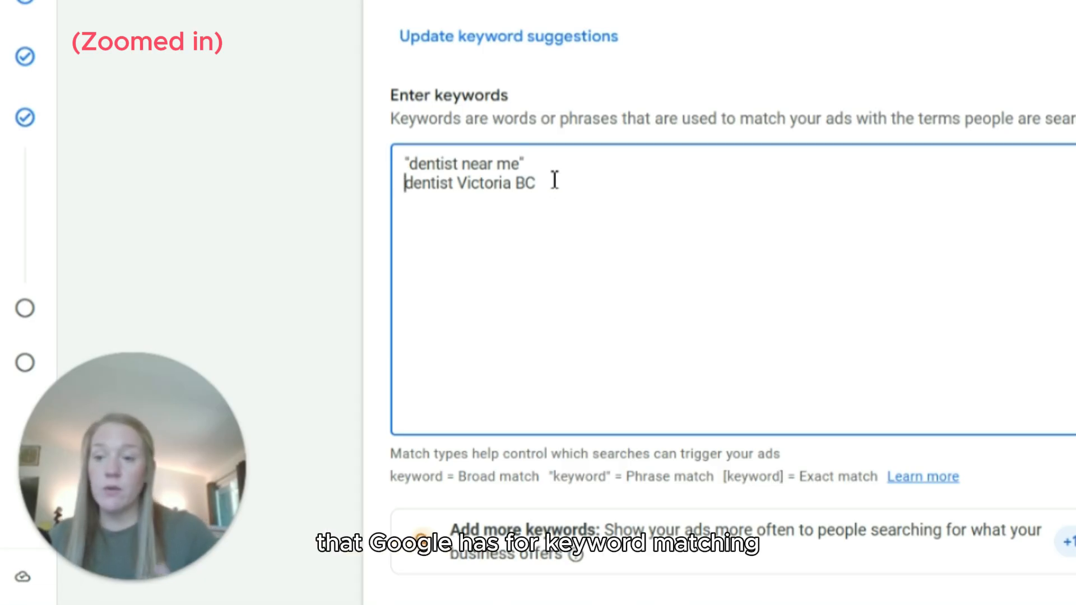
type("\"")
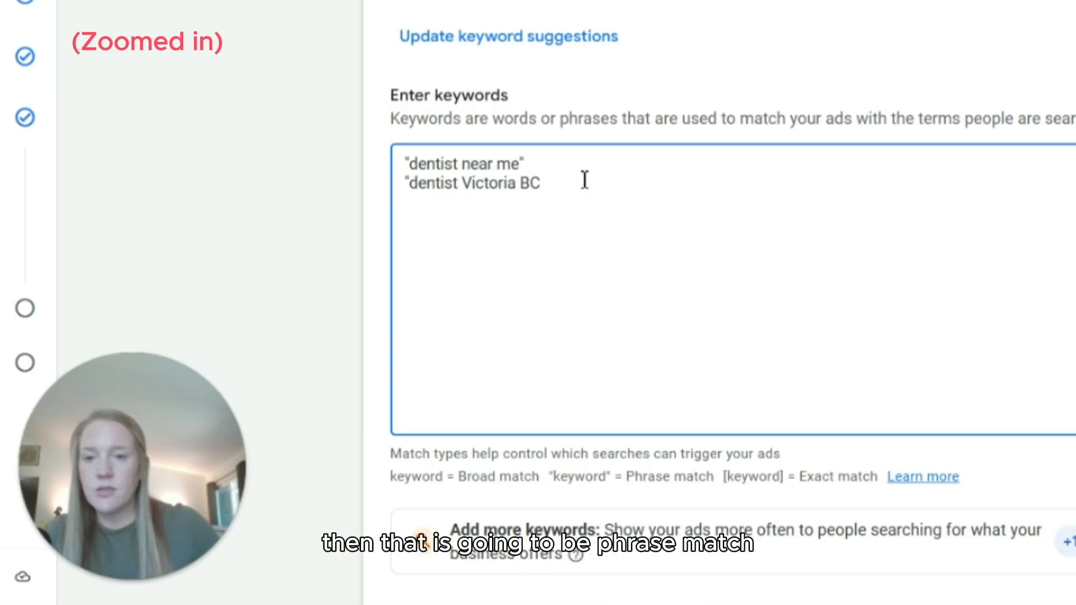
type("\"")
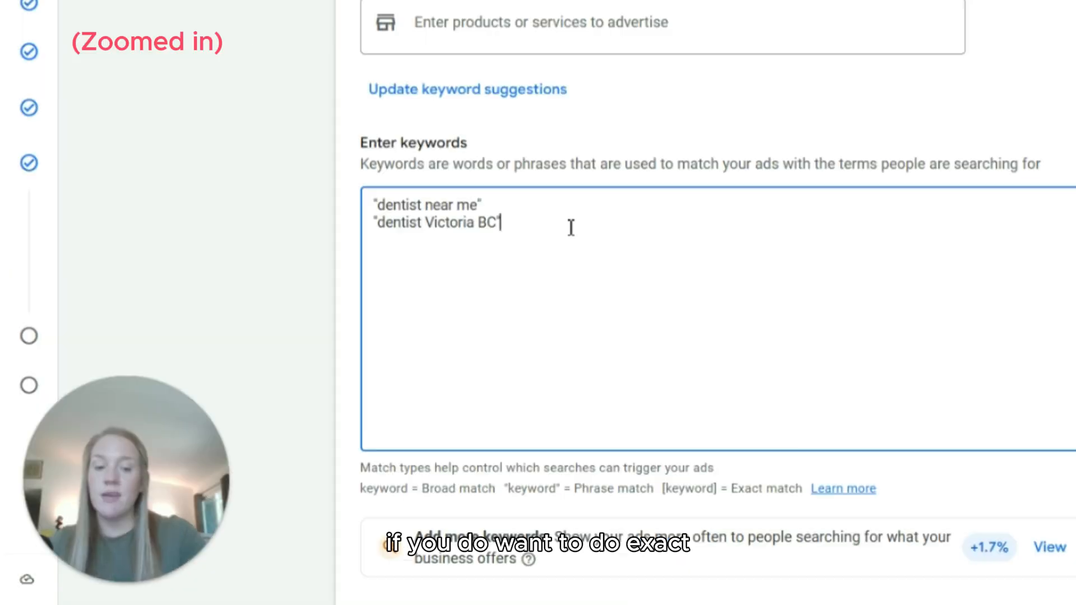
Step: Change the second keyword to exact match by enclosing it in square brackets as [dentist Victoria BC]
key("BackSpace")
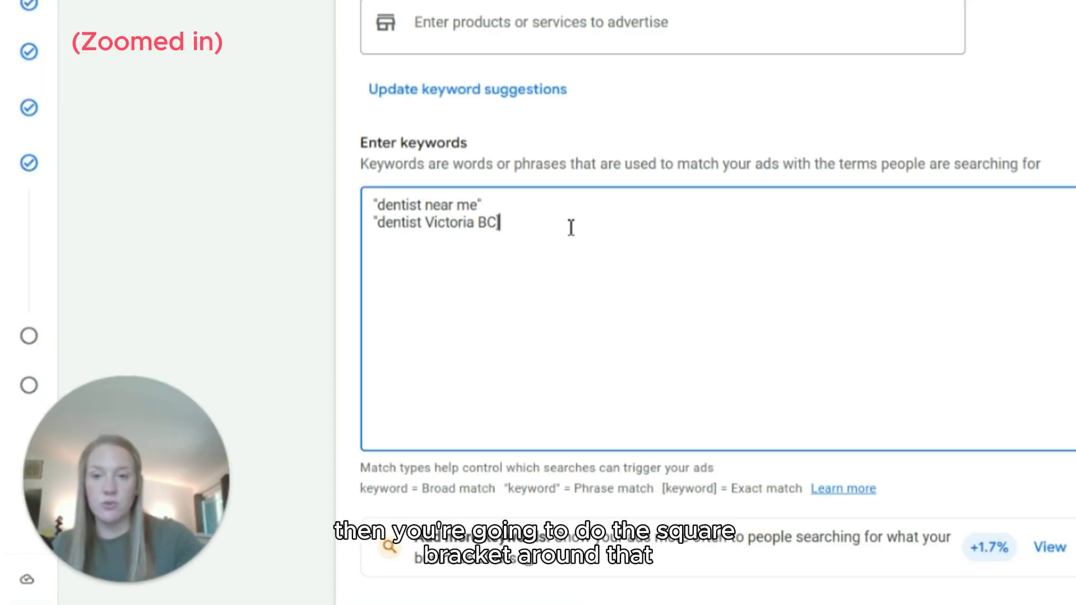
type("]")
left_click(383, 222)
key("BackSpace")
type("[")
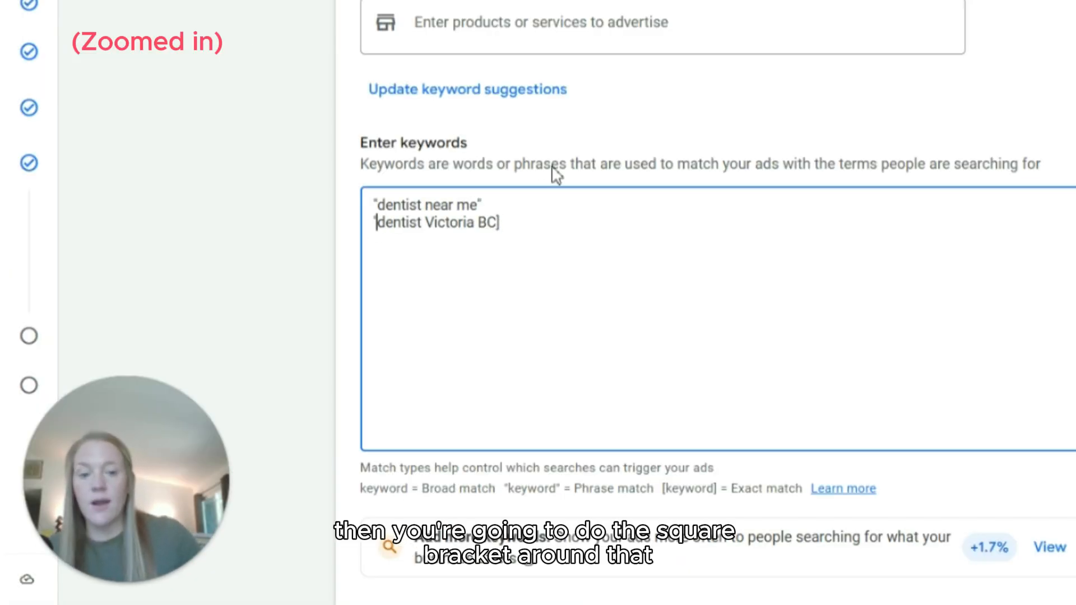
key("End")
key("Return")
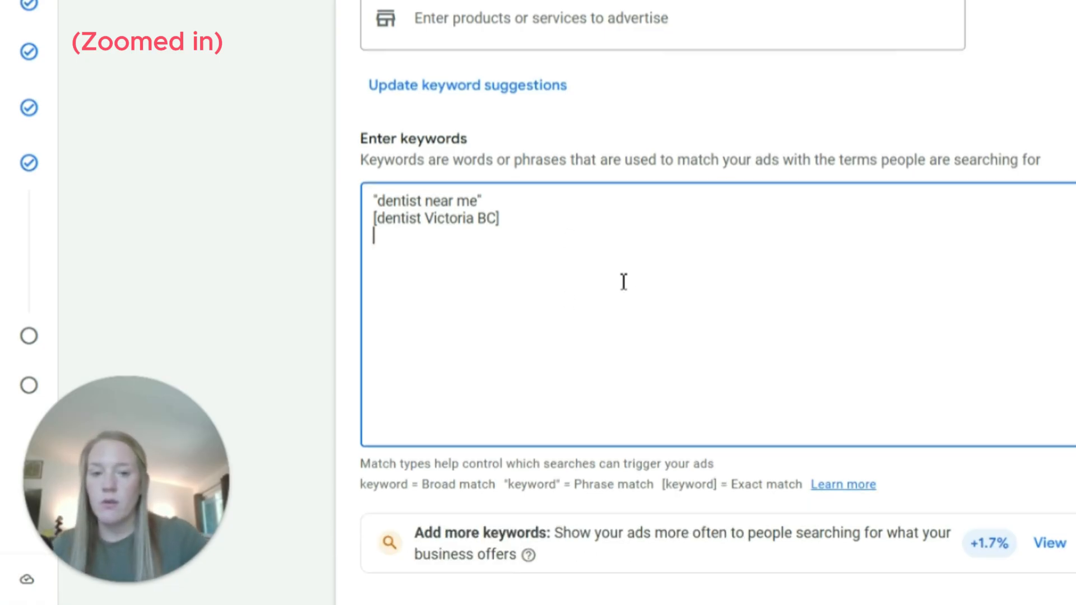
Step: Go on to the ad creation section and check the final URL that the ad uses
scroll(624, 281, "down", 3)
scroll(624, 282, "down", 5)
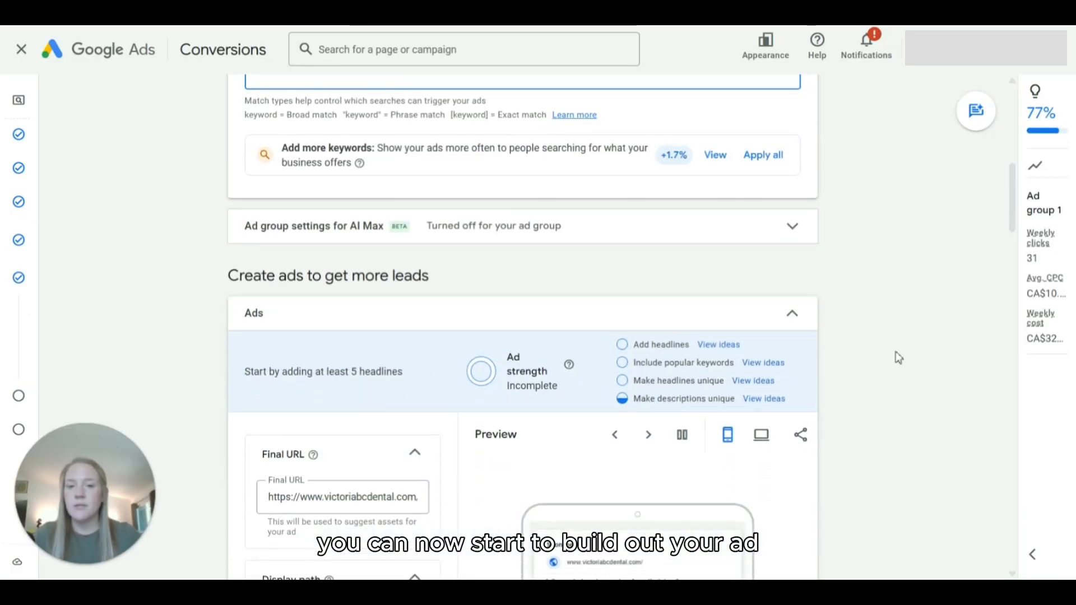
scroll(896, 351, "down", 2)
scroll(936, 326, "down", 3)
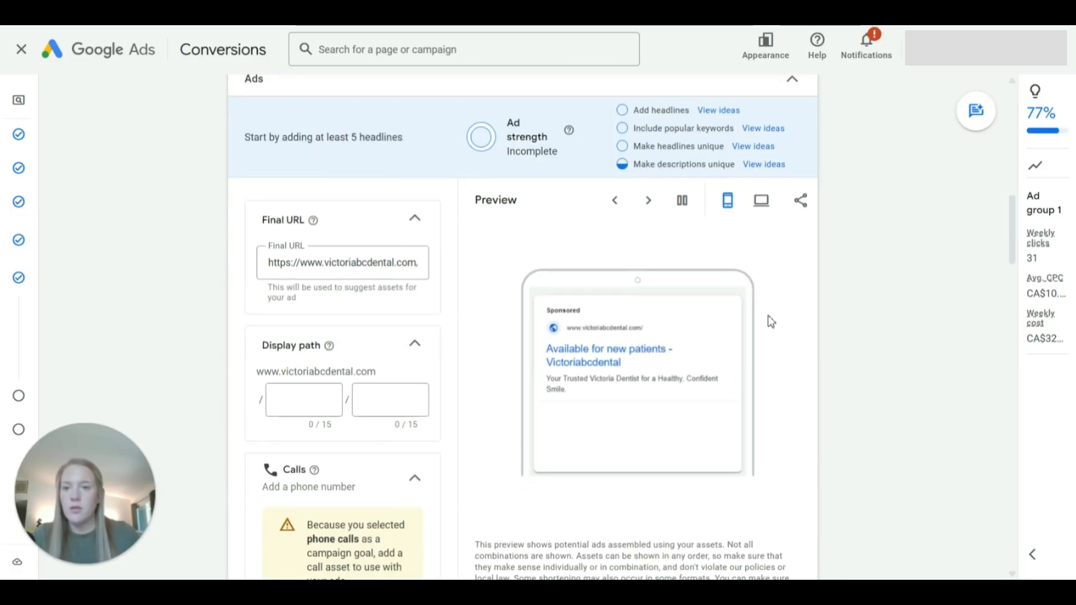
left_click(339, 263)
triple_click(340, 266)
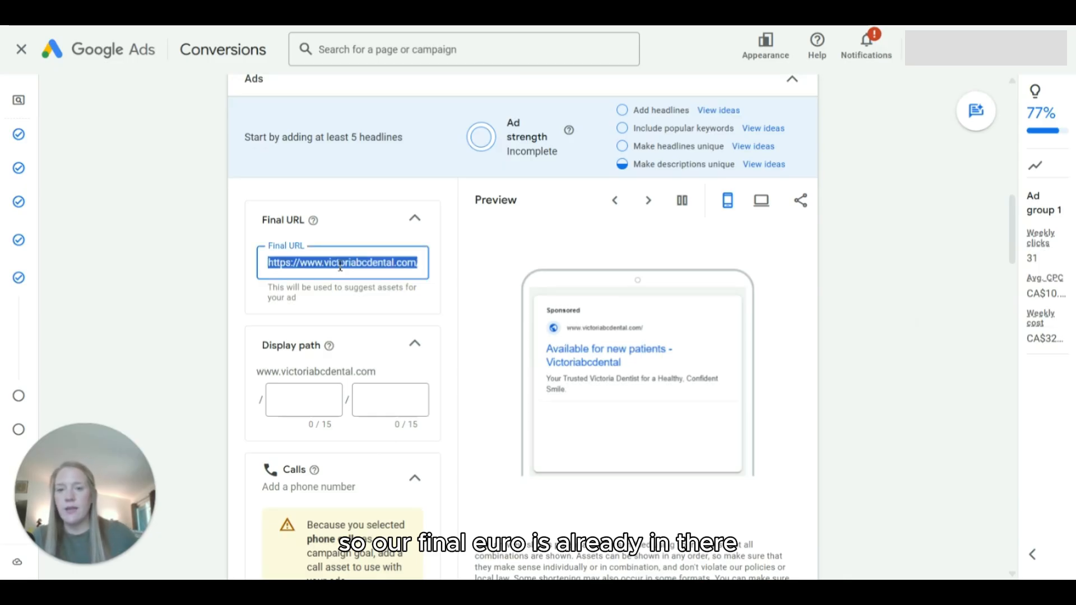
left_click(340, 266)
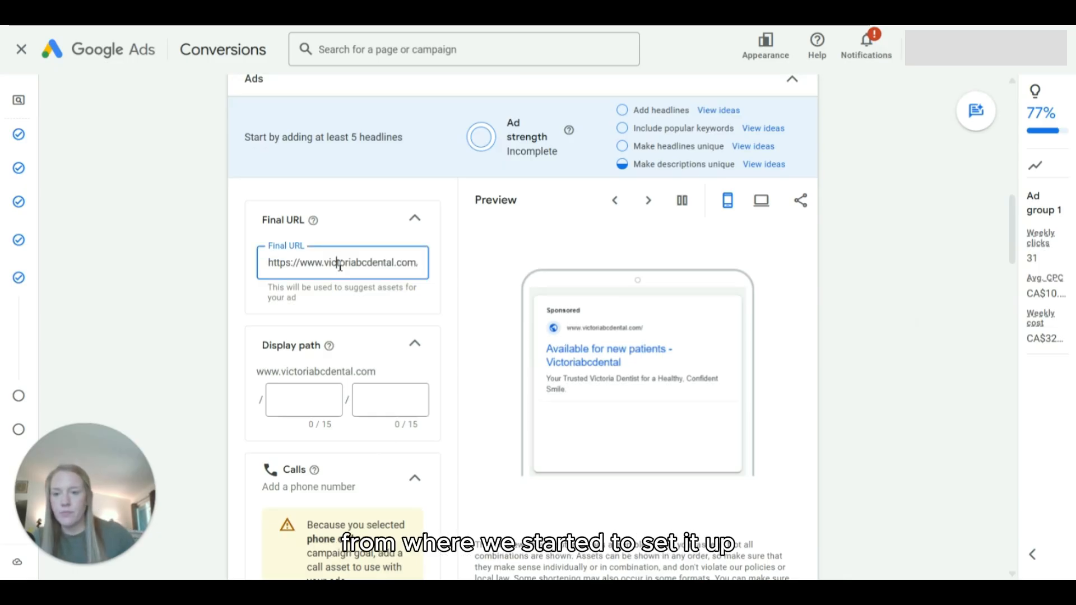
Step: Set the ad's display path to dentist/victoria and update the ad preview
scroll(319, 314, "down", 1)
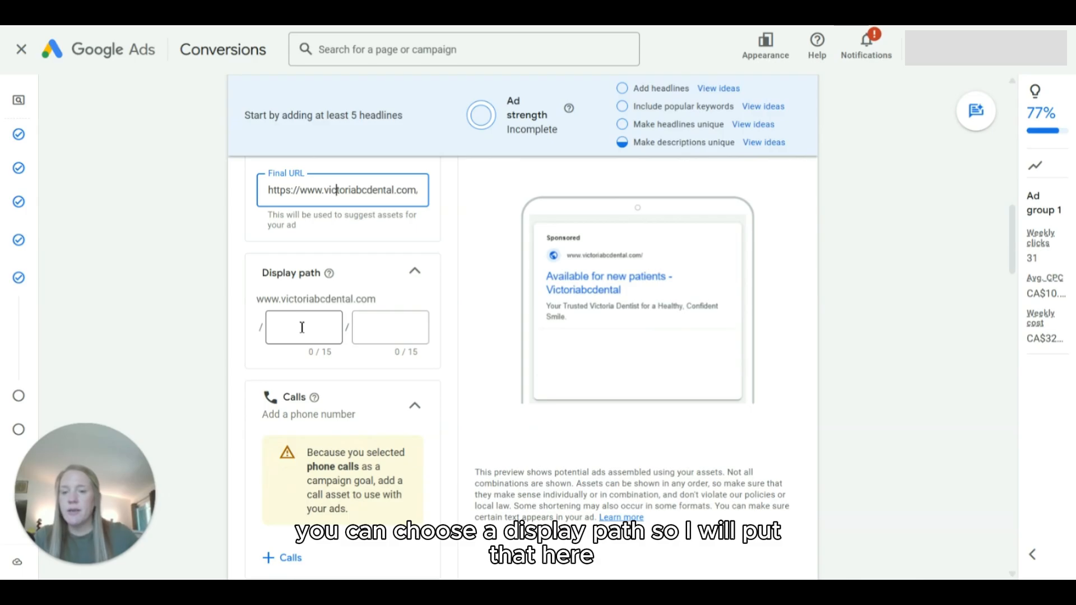
left_click(306, 327)
type("dentist")
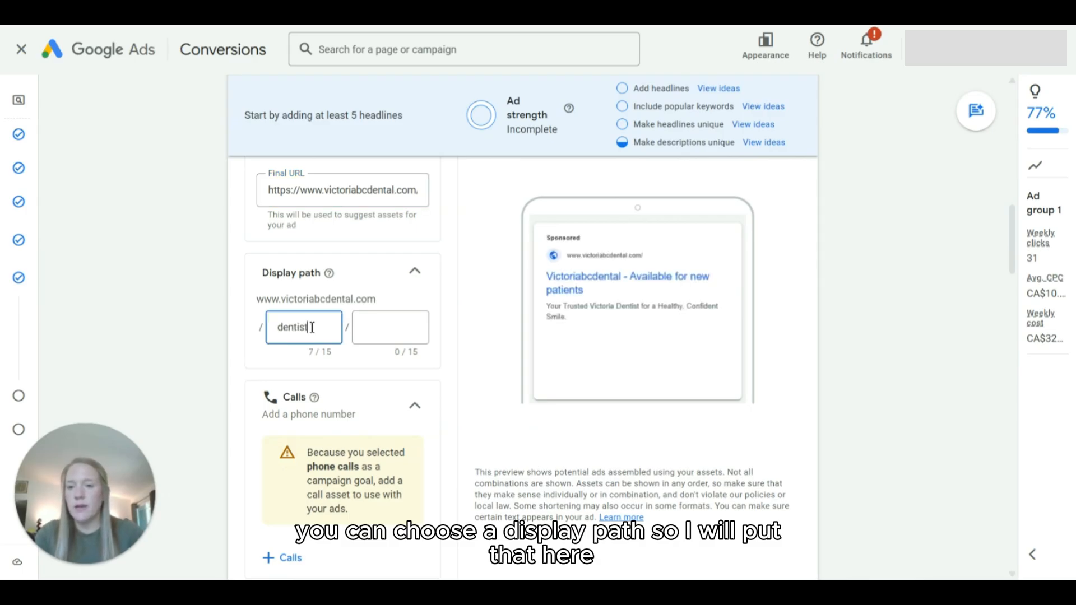
key("Tab")
type("victoria")
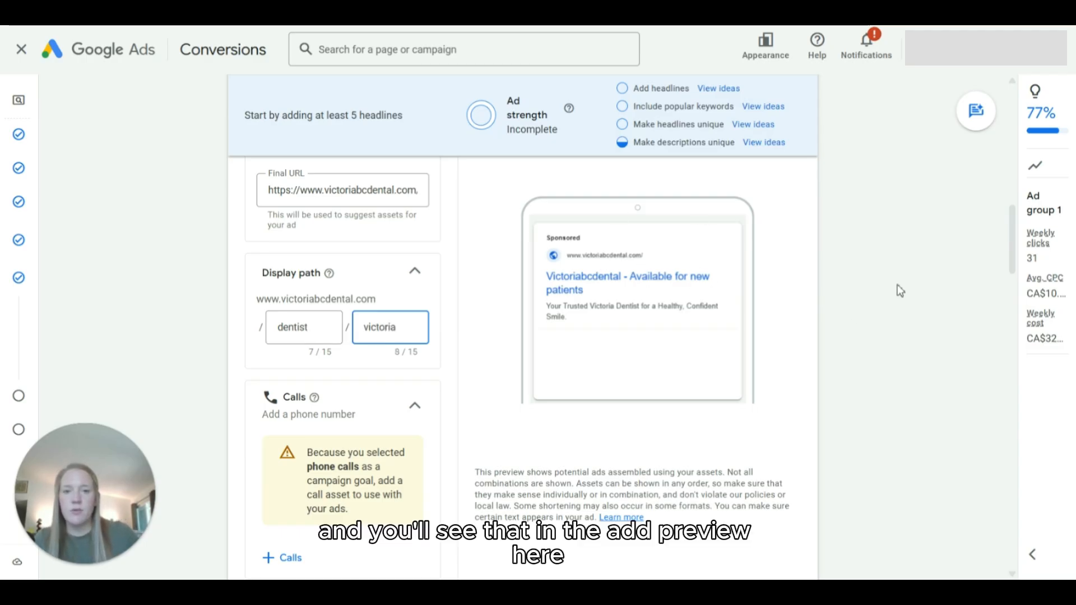
left_click(878, 375)
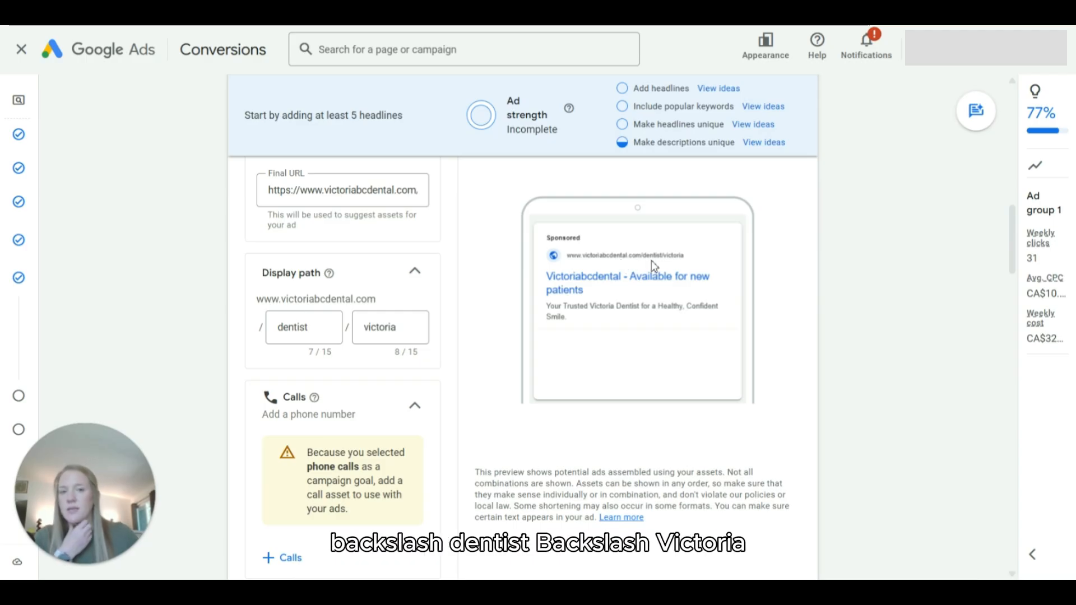
Step: Clear both parts of the ad's display path
left_click(300, 325)
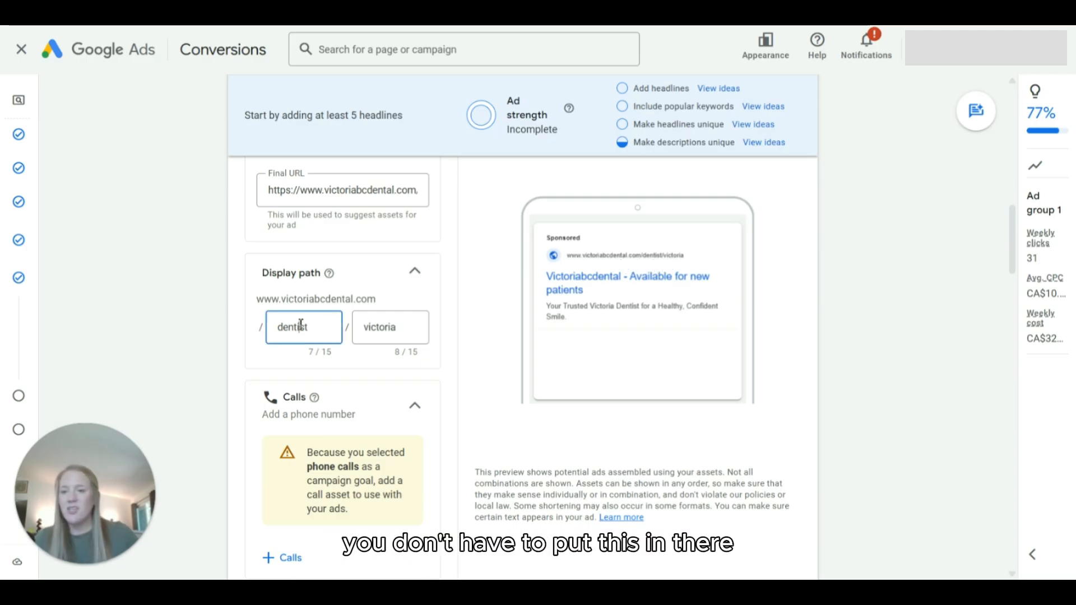
double_click(300, 325)
key("BackSpace")
double_click(386, 330)
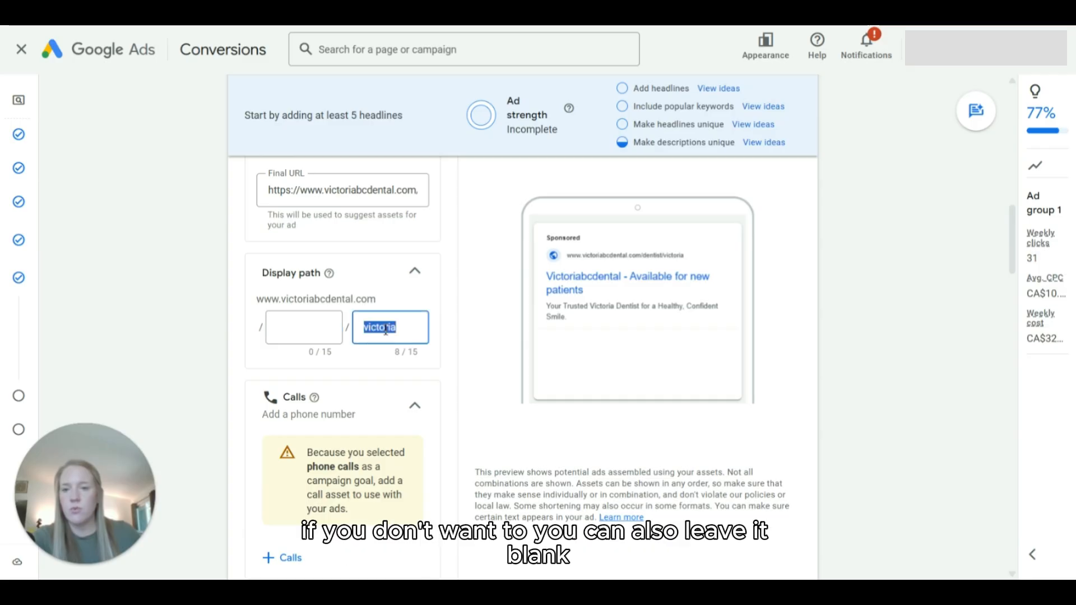
key("BackSpace")
left_click(586, 353)
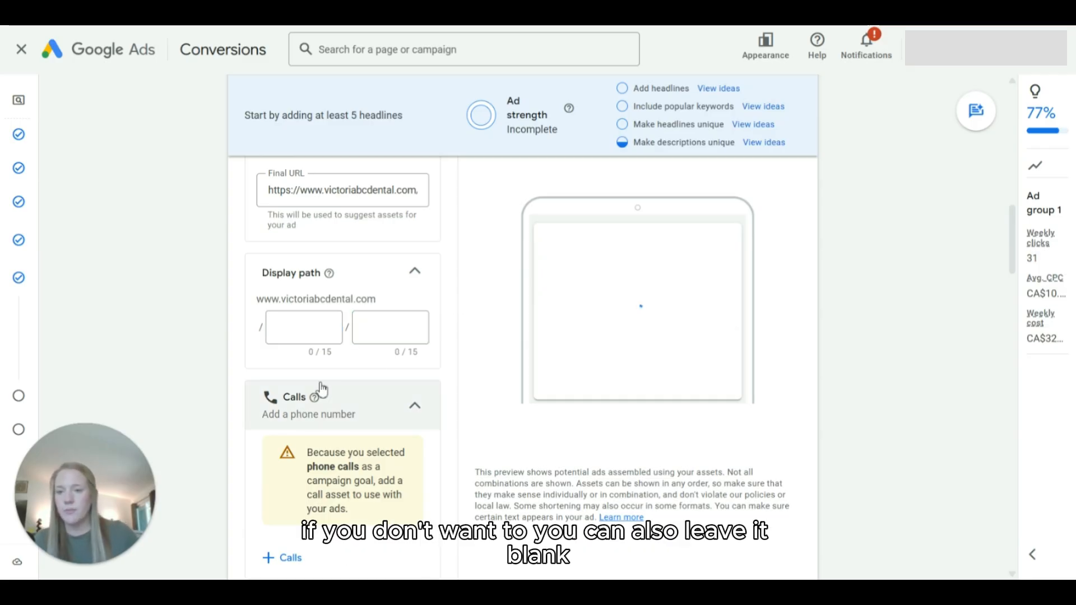
Step: Add the clinic's phone number as a campaign-level call asset and continue to the ad's headlines
scroll(442, 324, "down", 3)
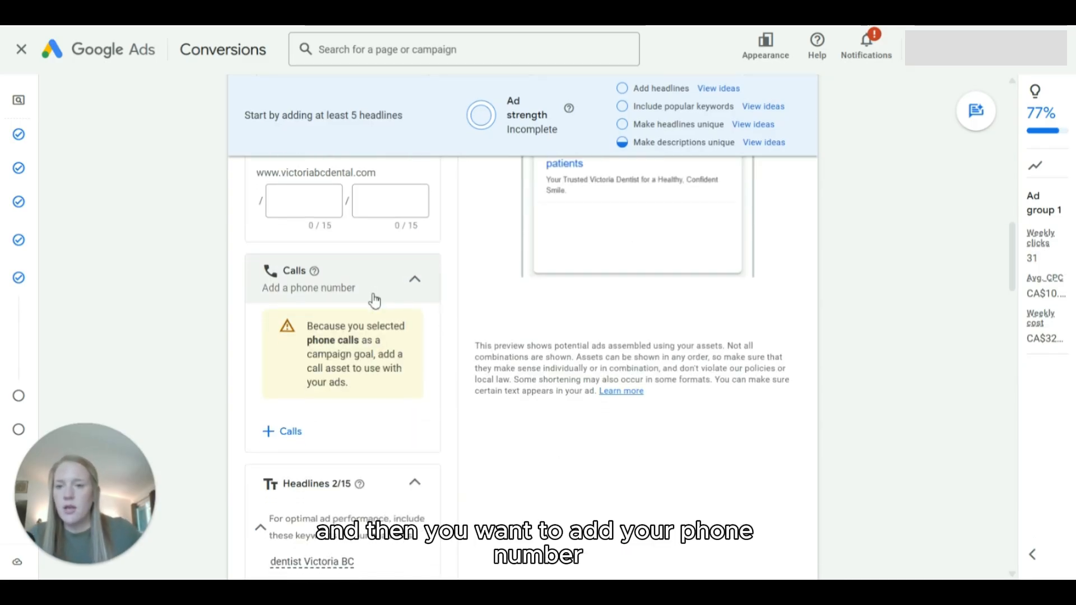
left_click(291, 434)
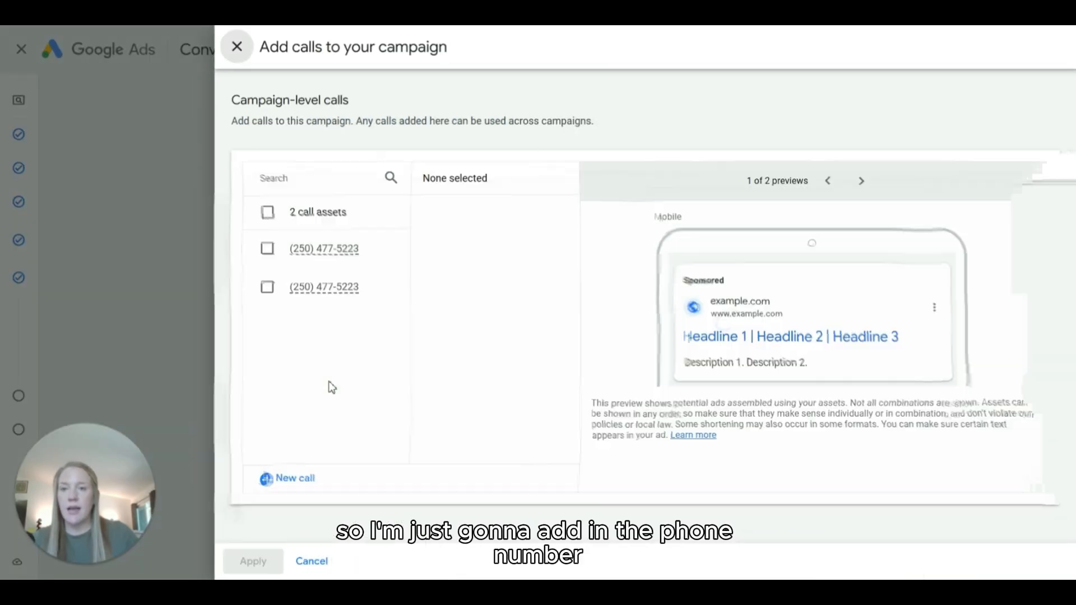
left_click(268, 249)
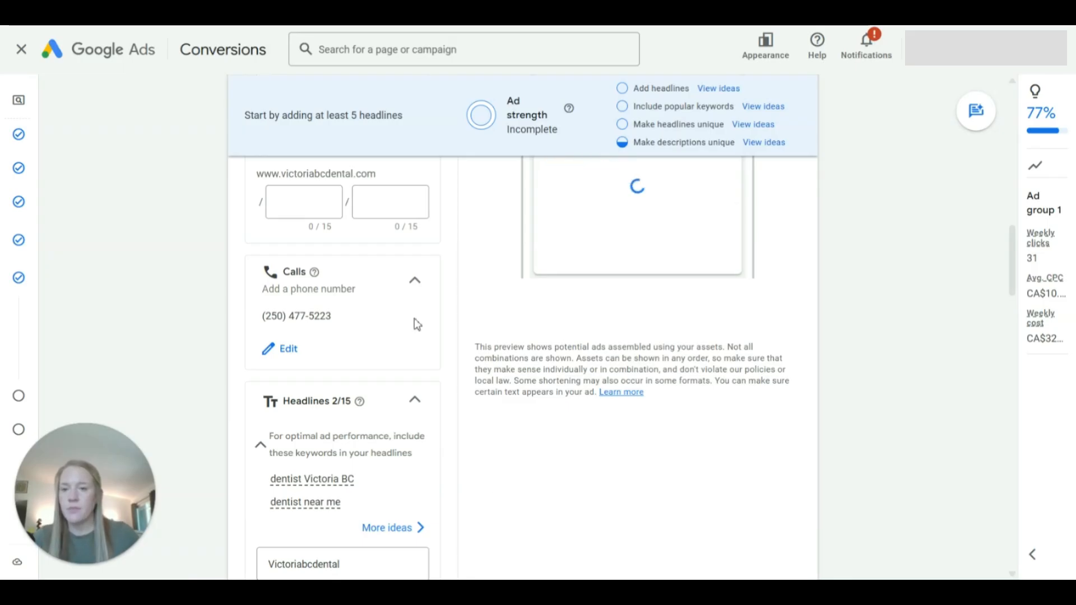
scroll(416, 323, "down", 2)
scroll(415, 325, "down", 3)
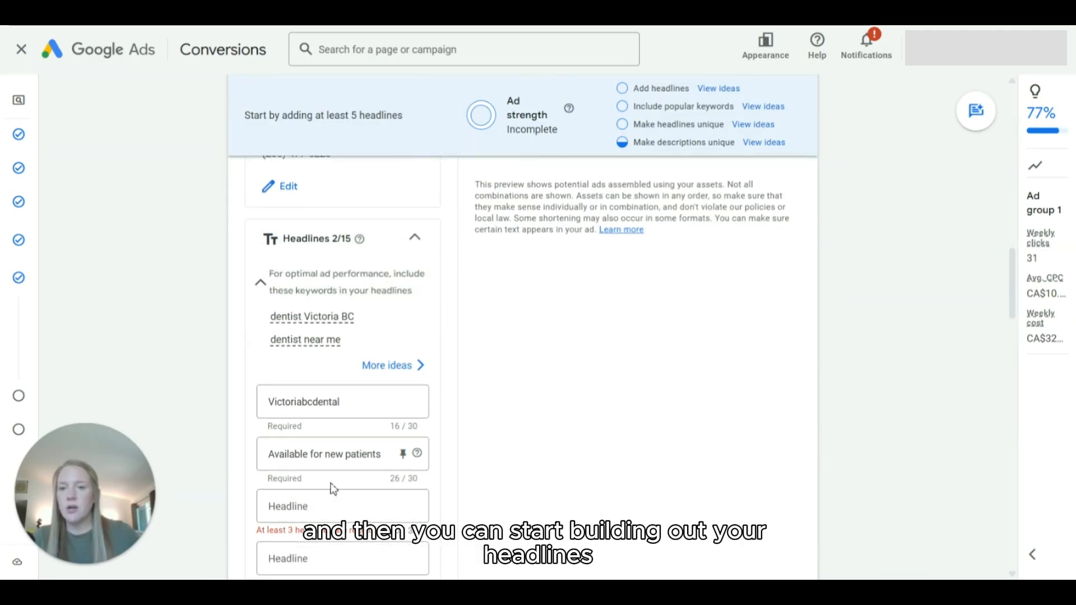
Step: Replace the ad's first headline with "Dentist Victoria BC"
scroll(492, 429, "down", 2)
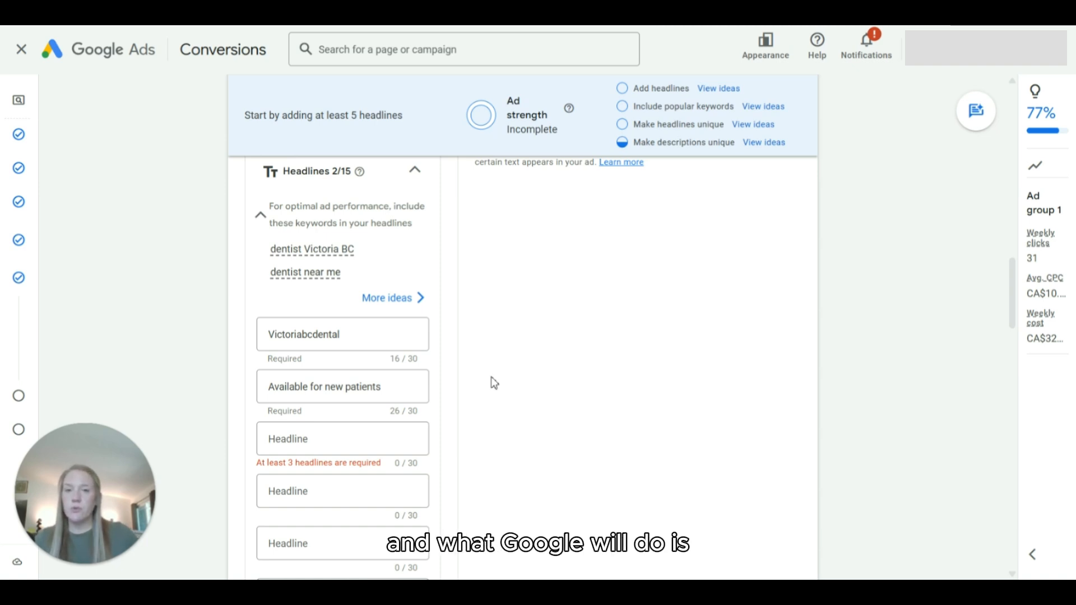
scroll(365, 365, "down", 3)
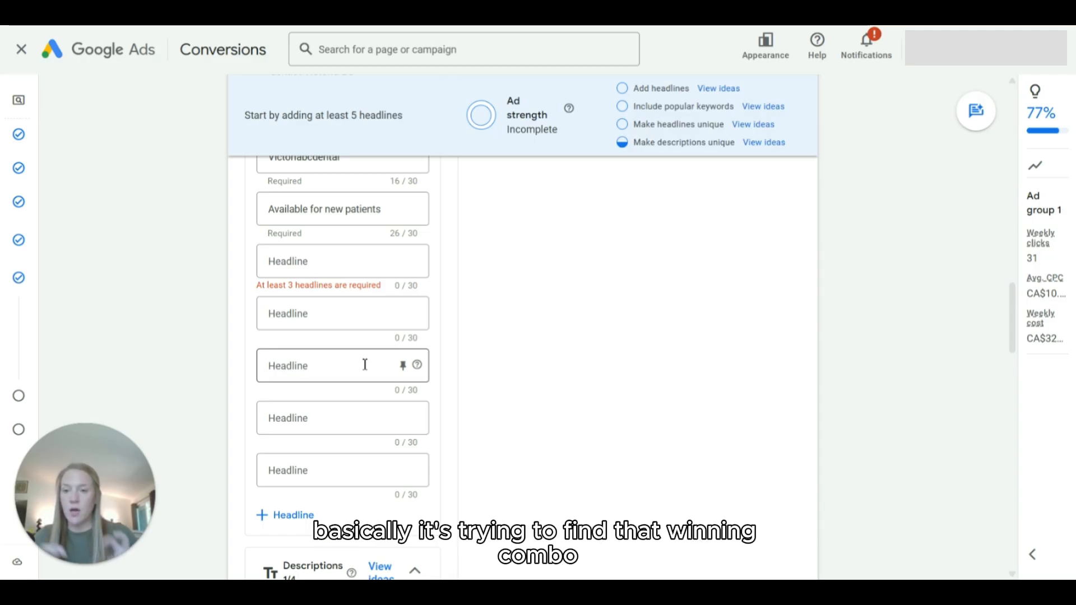
scroll(511, 290, "up", 5)
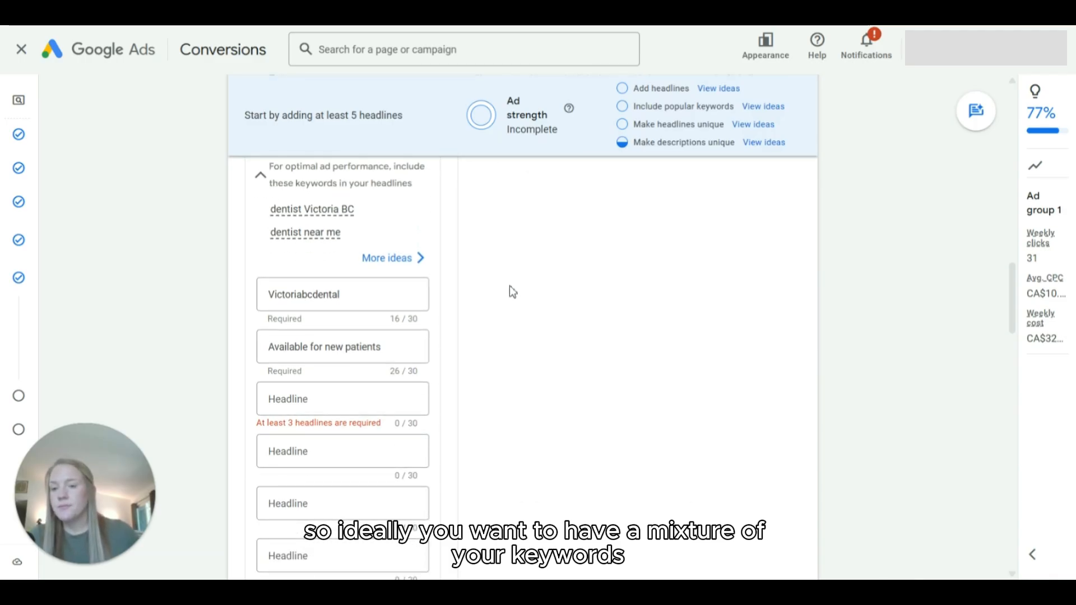
double_click(325, 301)
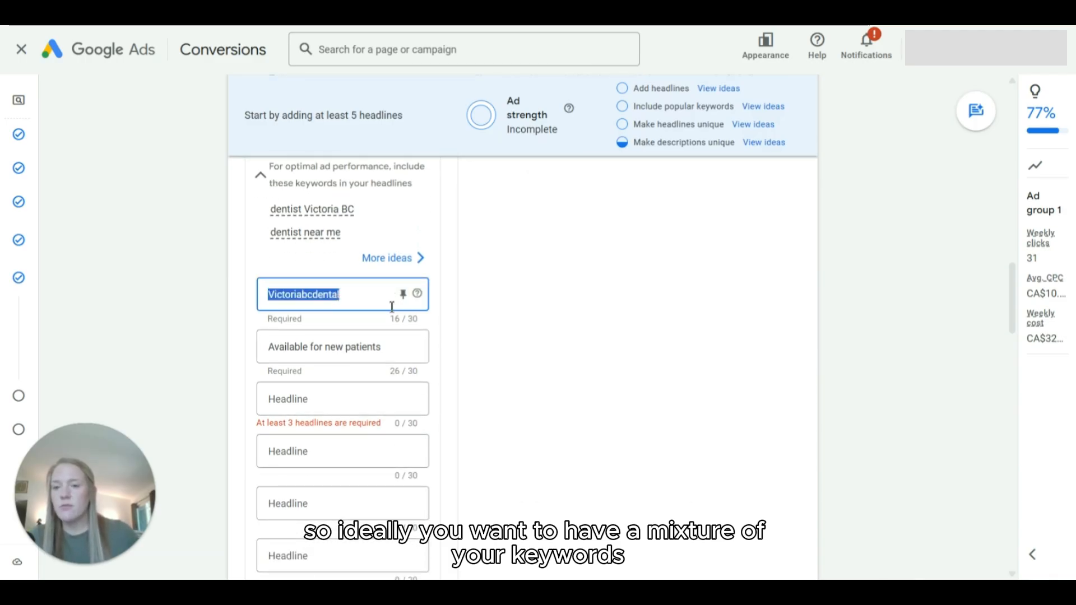
type("Dentist V")
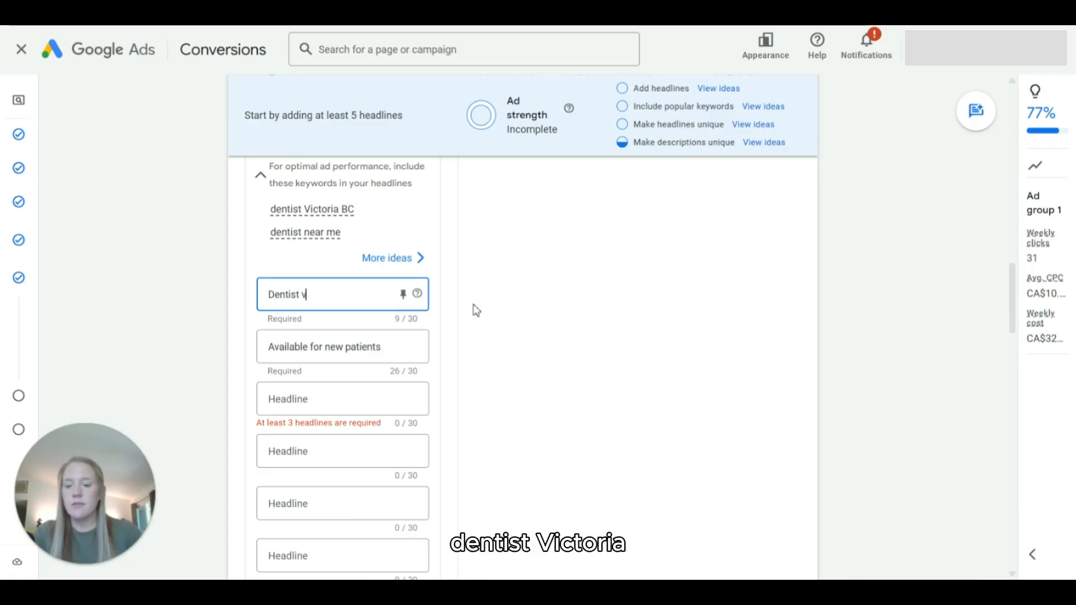
key("BackSpace")
key("BackSpace")
key("BackSpace")
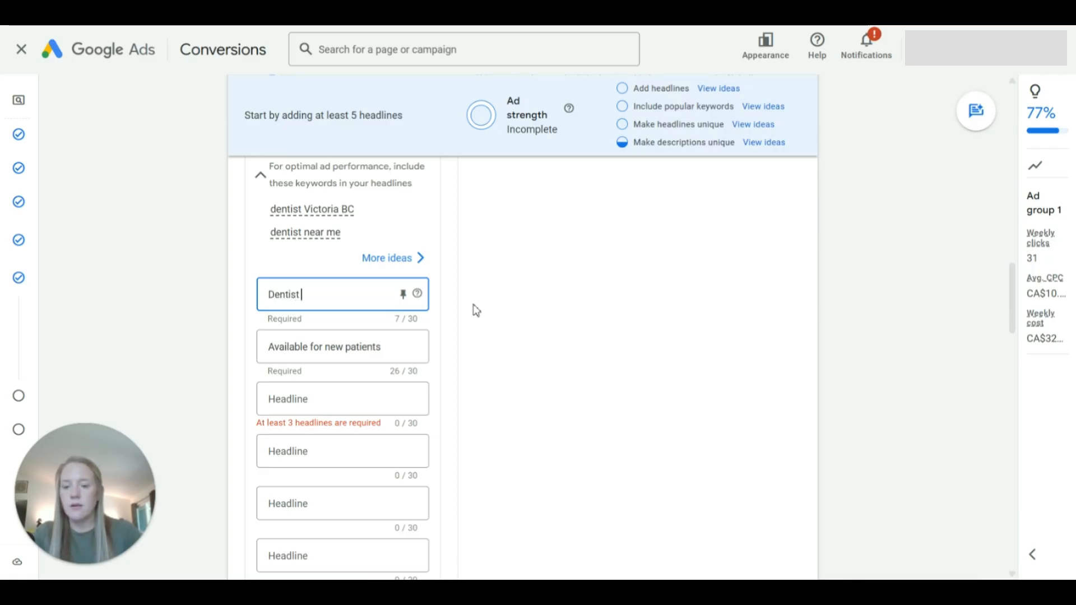
type("ctoria BC")
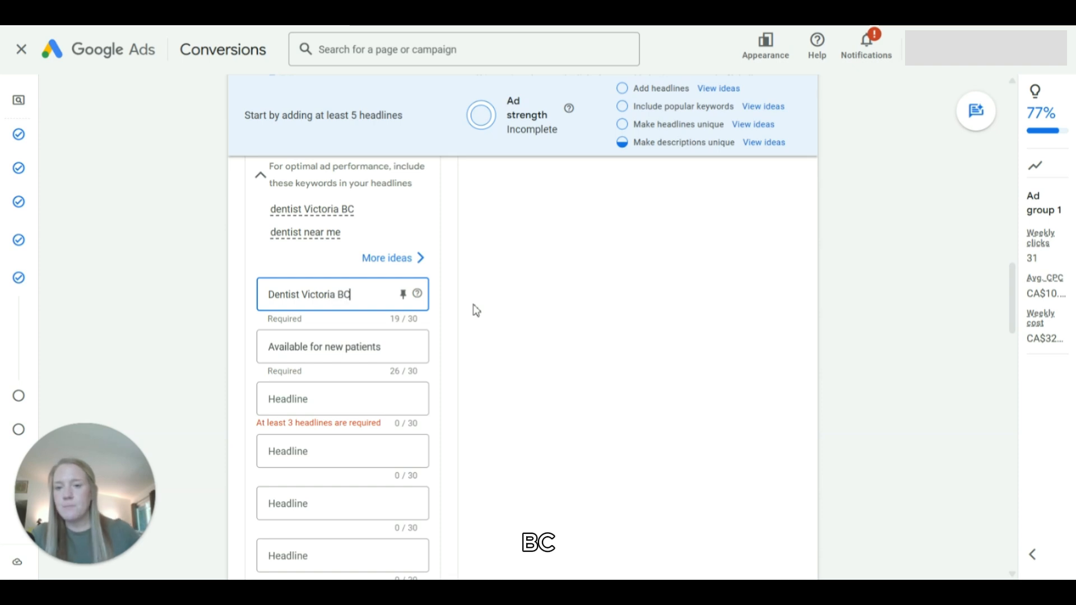
Step: Set the second headline to the suggested "Family Dentist in Victoria, BC" and the third to "Book Your Appointment Today"
triple_click(286, 351)
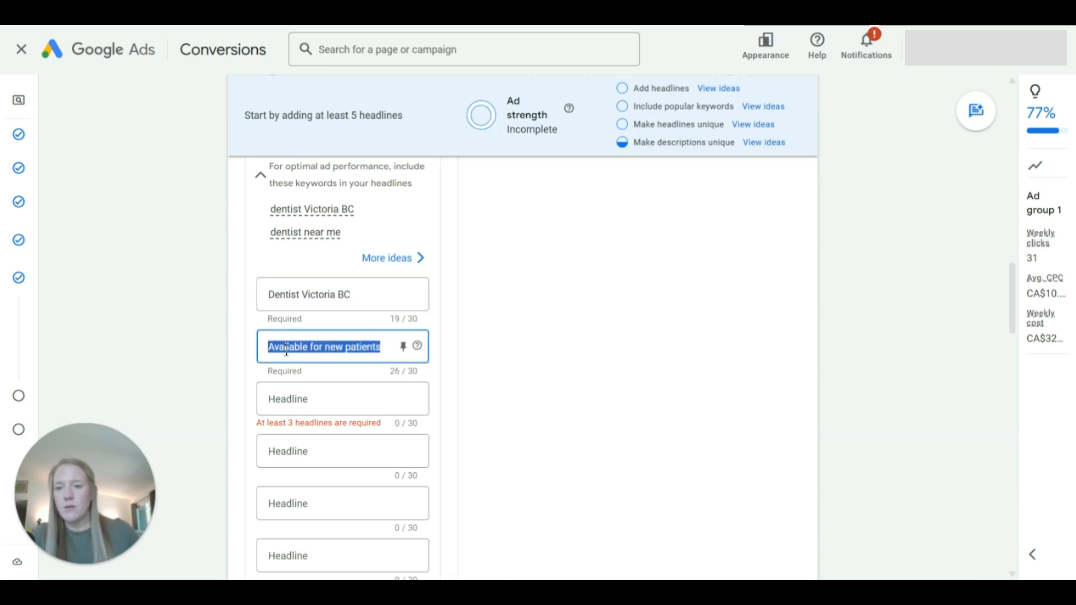
type("Dentist")
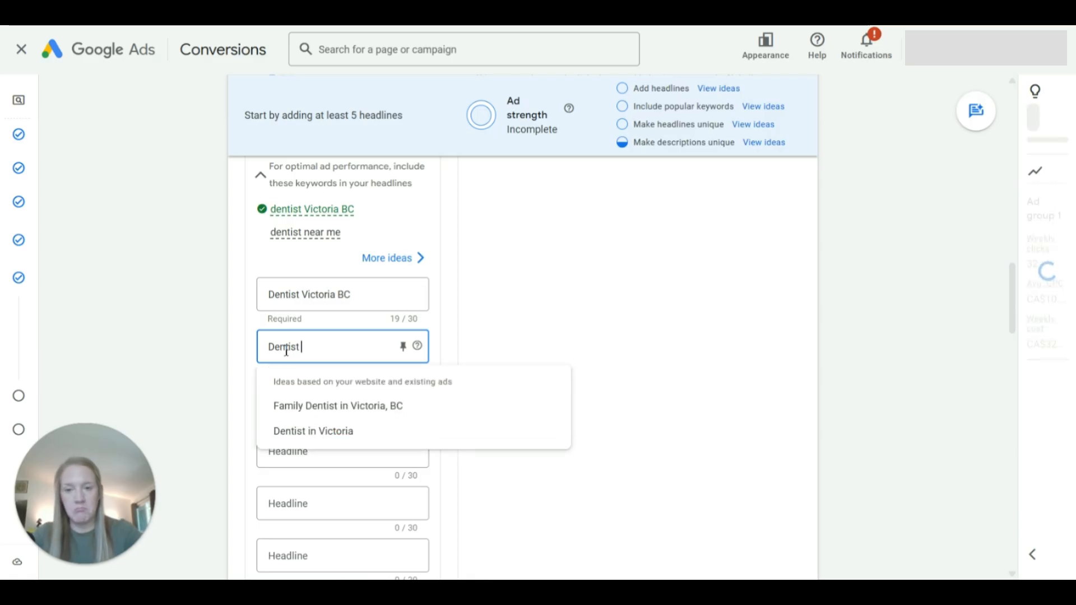
left_click(286, 405)
left_click(275, 409)
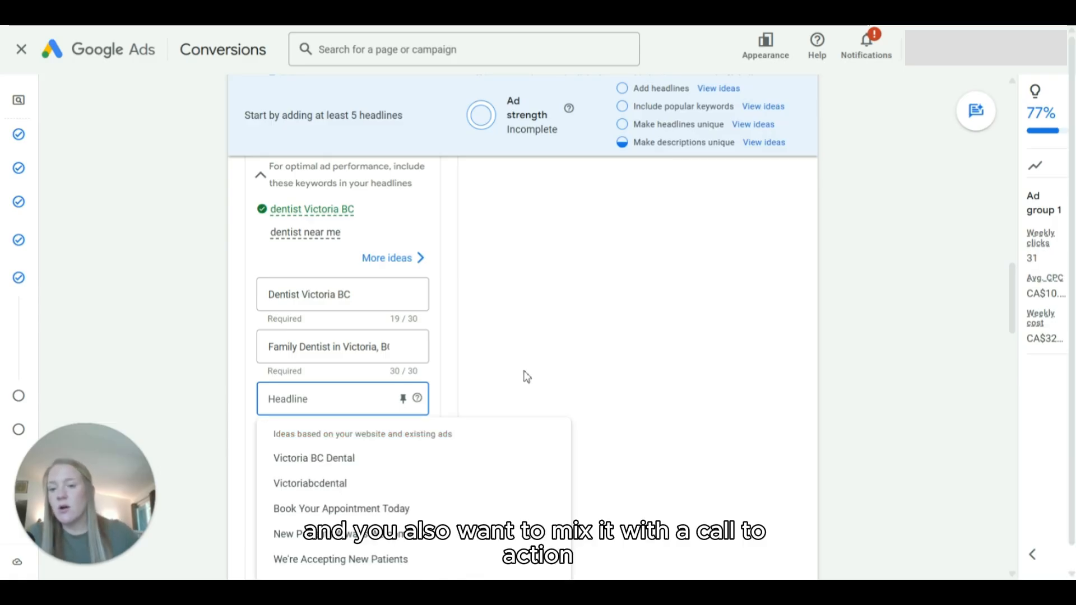
left_click(372, 509)
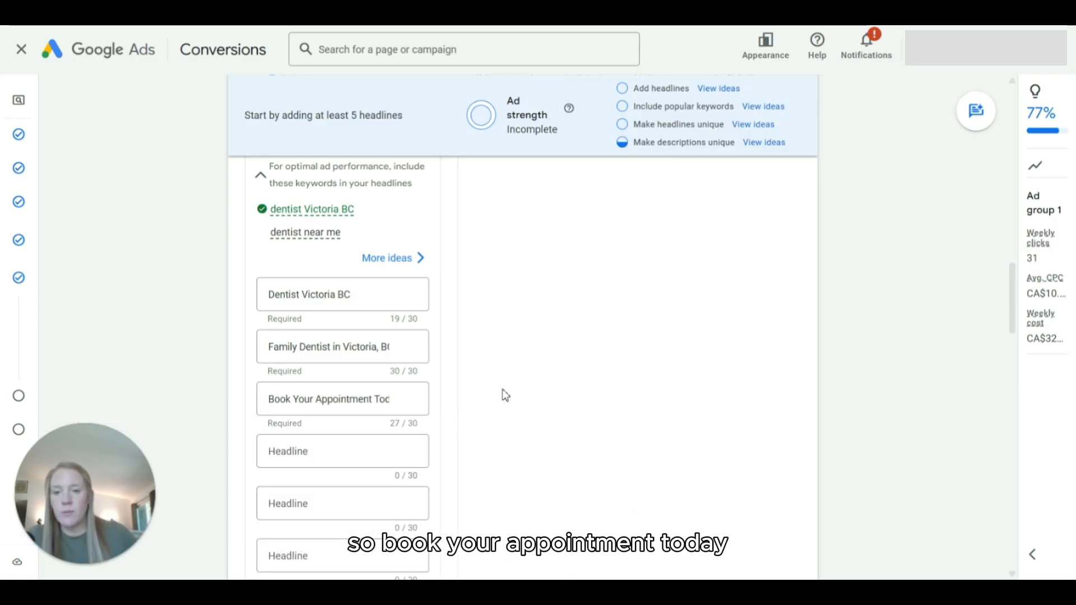
Step: Enter "Family Owned & Operated" as the fourth headline and "Over 50 Years Of Experience" as the fifth
scroll(533, 377, "down", 1)
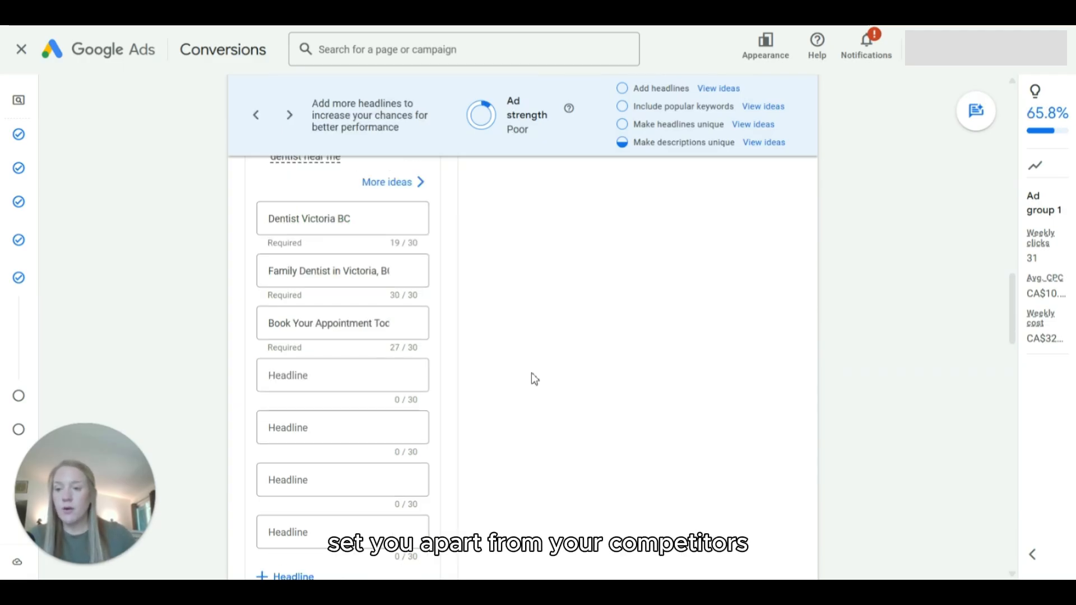
left_click(331, 380)
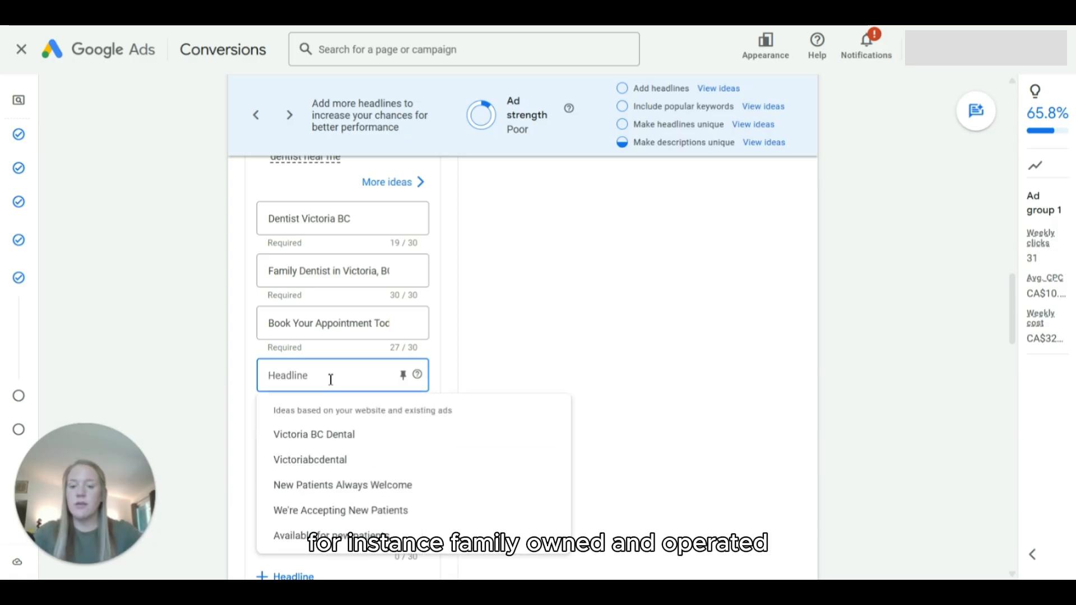
type("Family Owned")
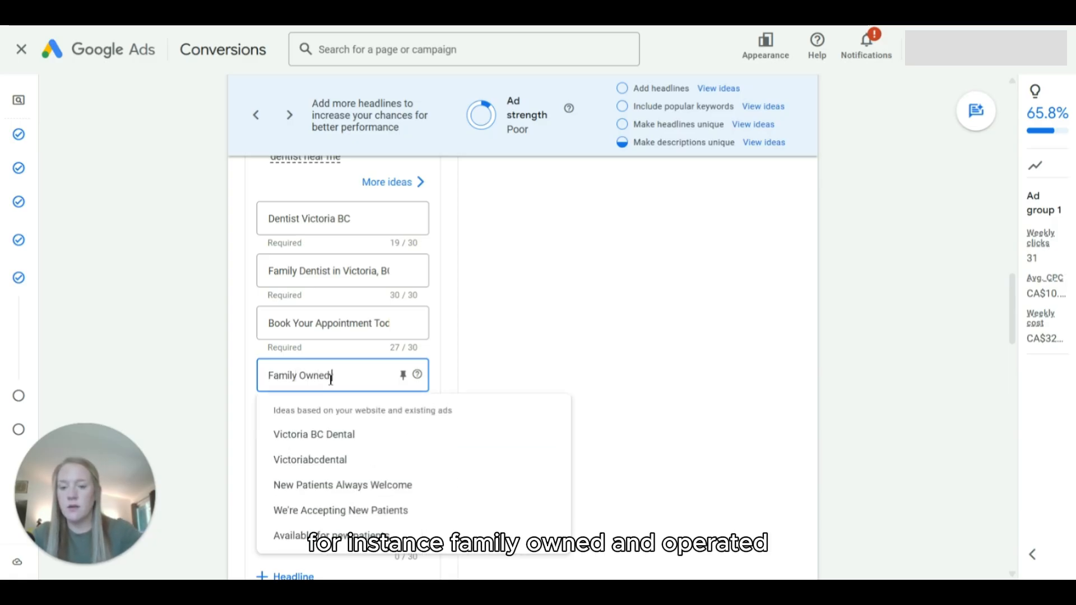
type(" & Operated")
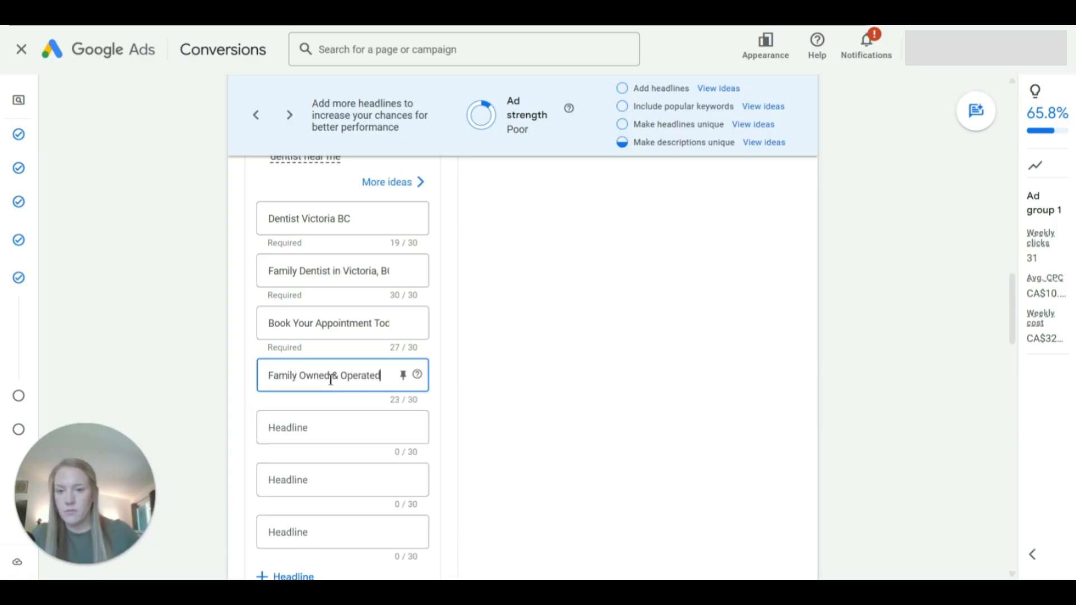
left_click(300, 437)
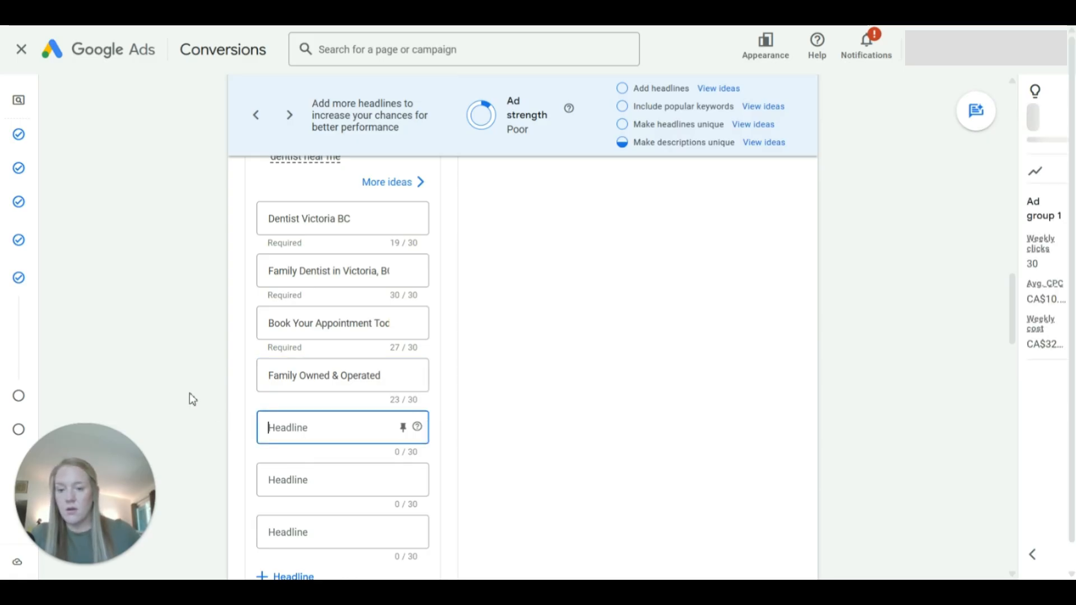
type("Over 50")
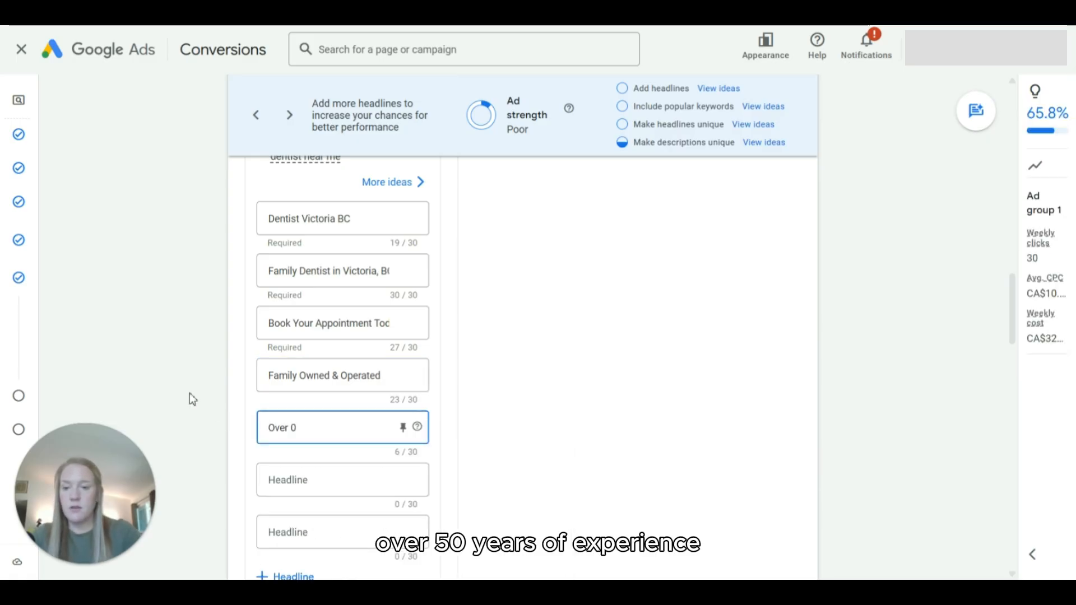
type(" Years")
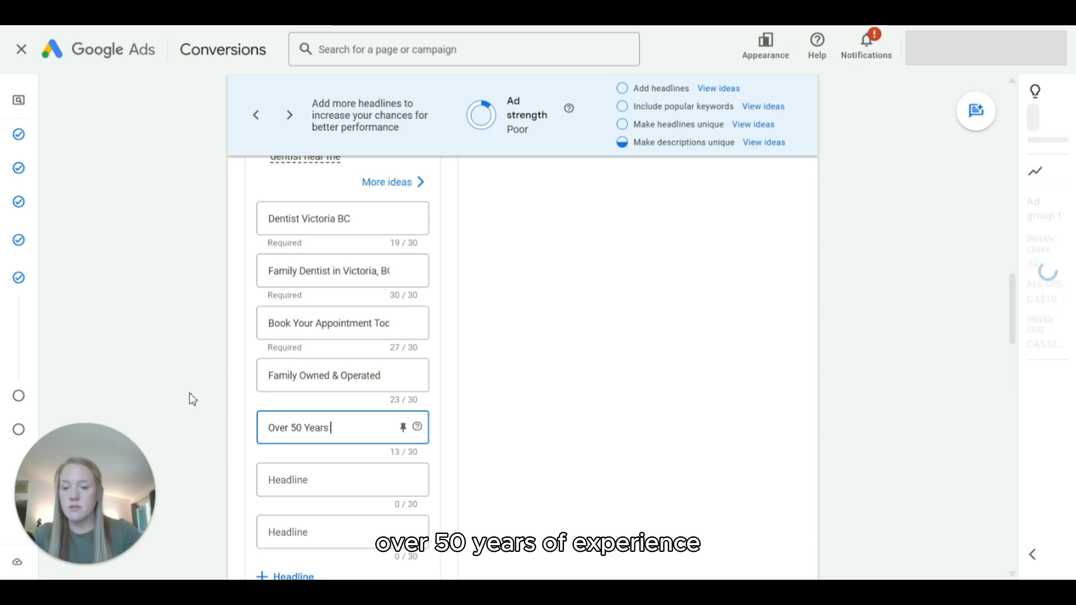
type(" Of Experience")
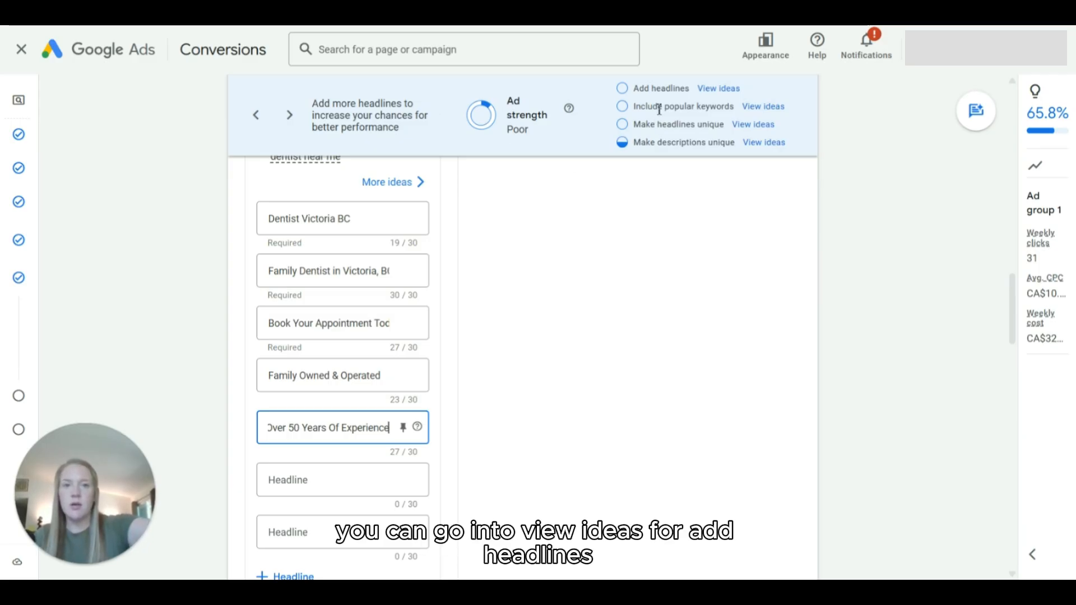
Step: Add "New Patients Always Welcome" from the suggested headlines, review the other phrase ideas, and save the selection
left_click(704, 89)
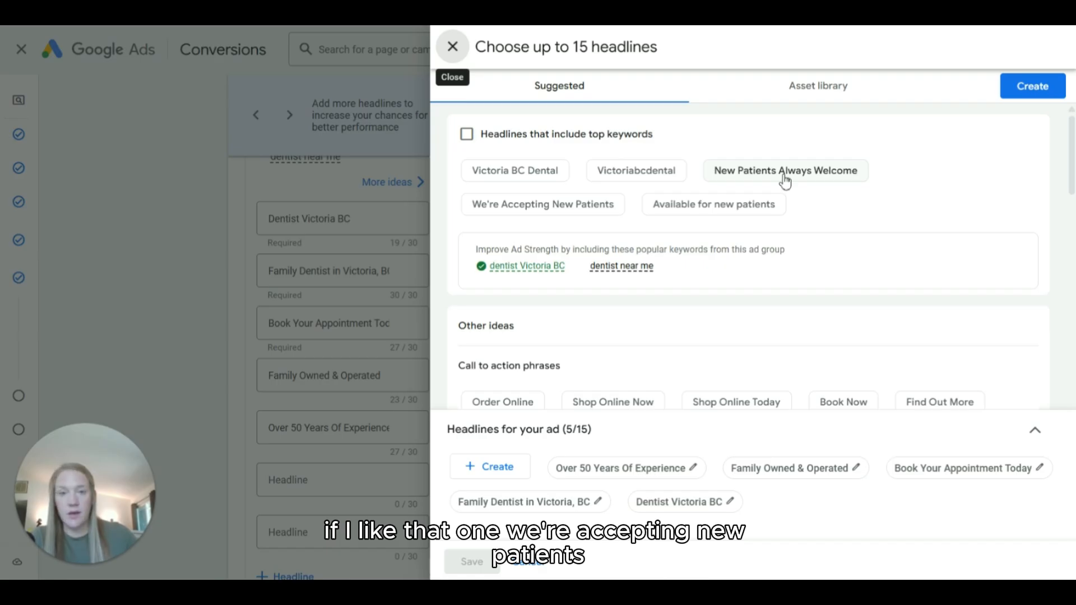
left_click(784, 178)
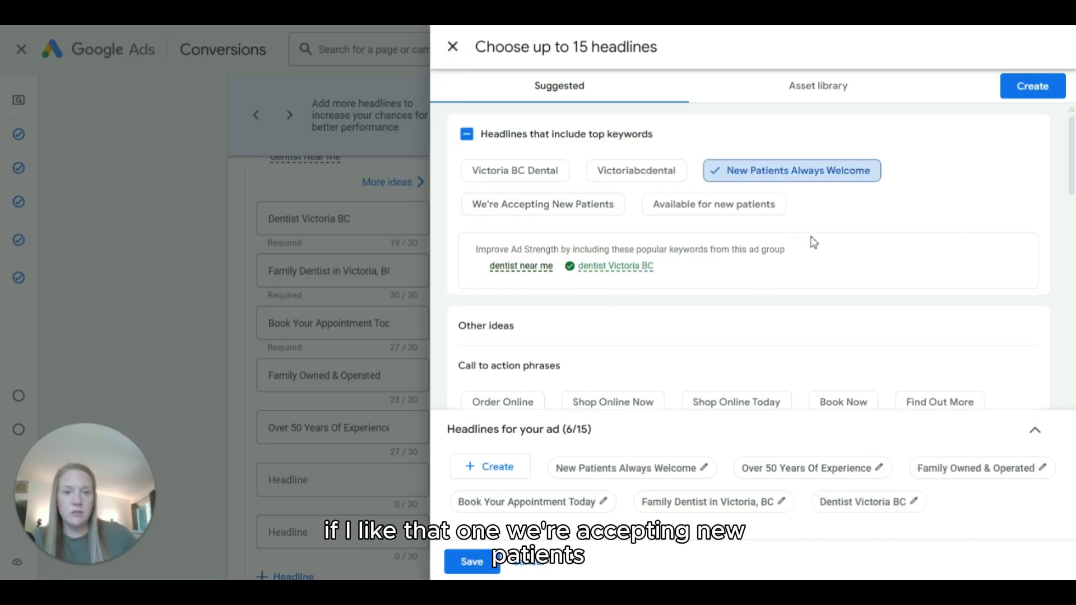
scroll(813, 219, "down", 3)
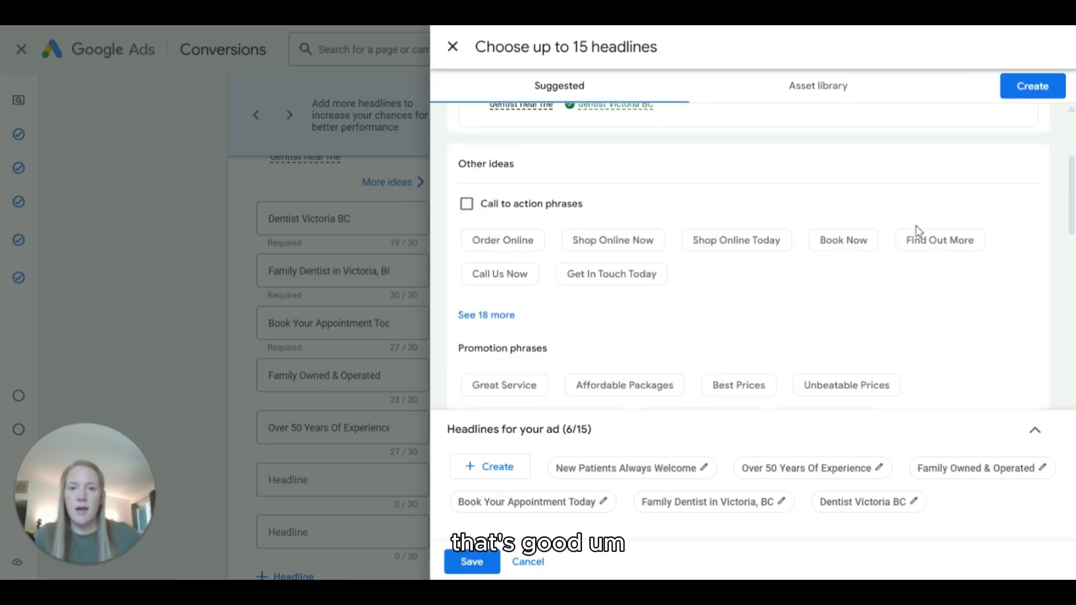
scroll(644, 234, "down", 4)
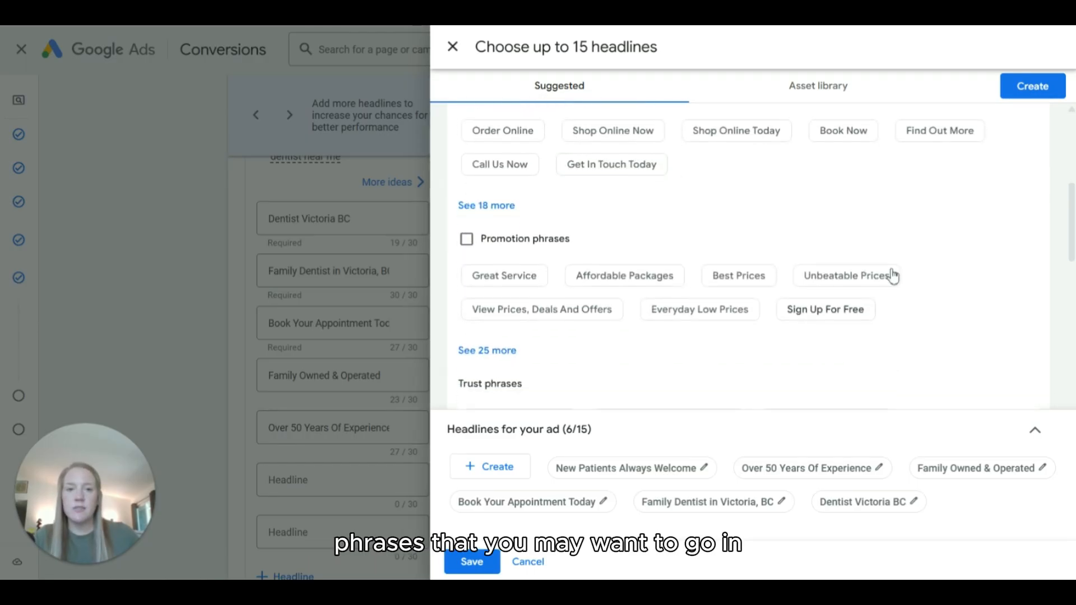
scroll(645, 252, "down", 3)
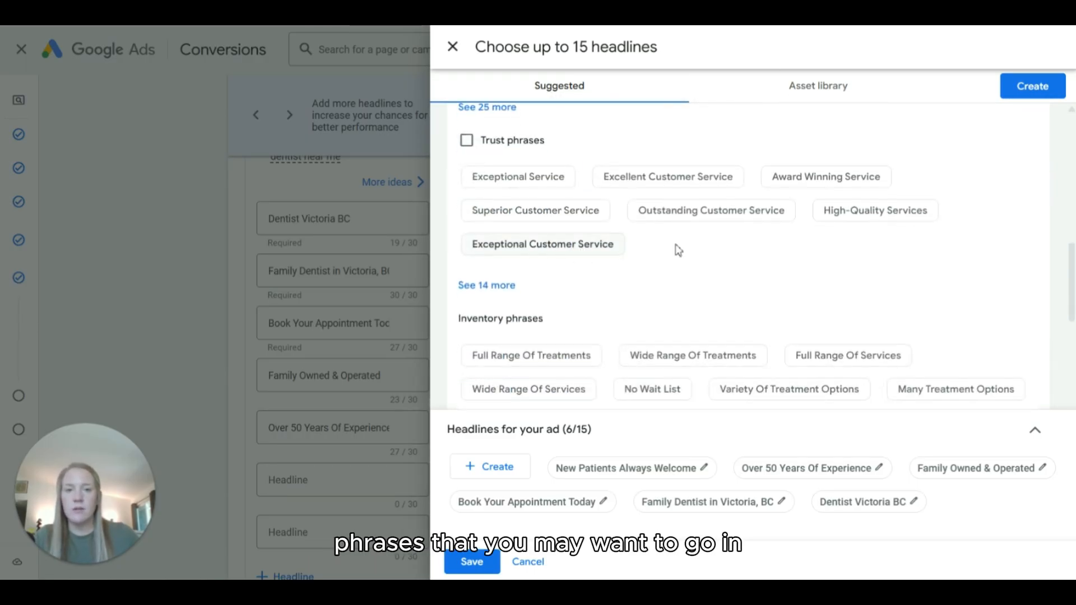
scroll(653, 265, "down", 1)
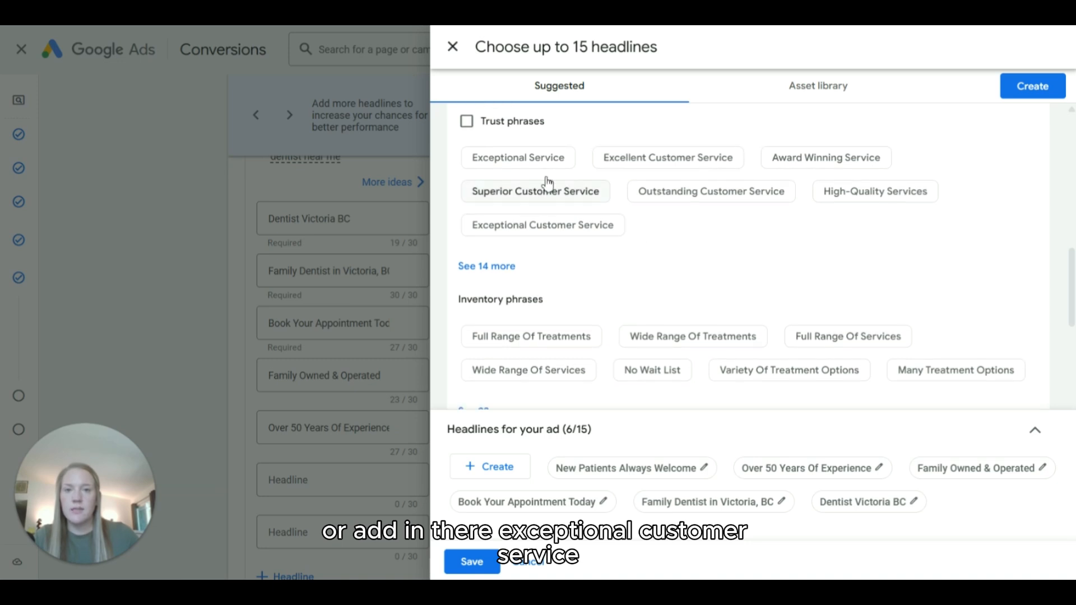
scroll(586, 240, "down", 2)
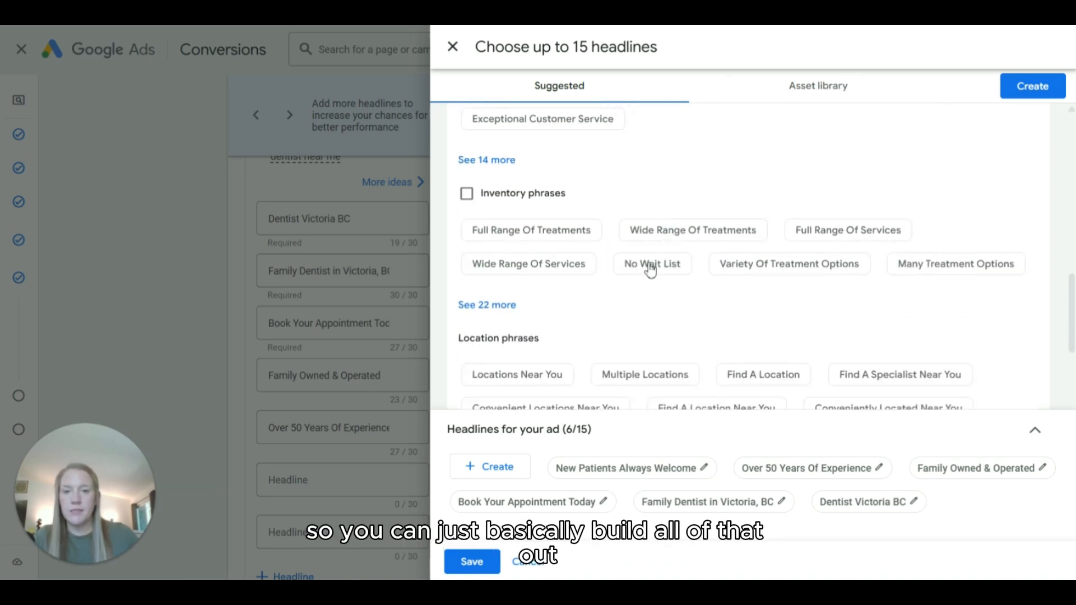
scroll(648, 267, "up", 1)
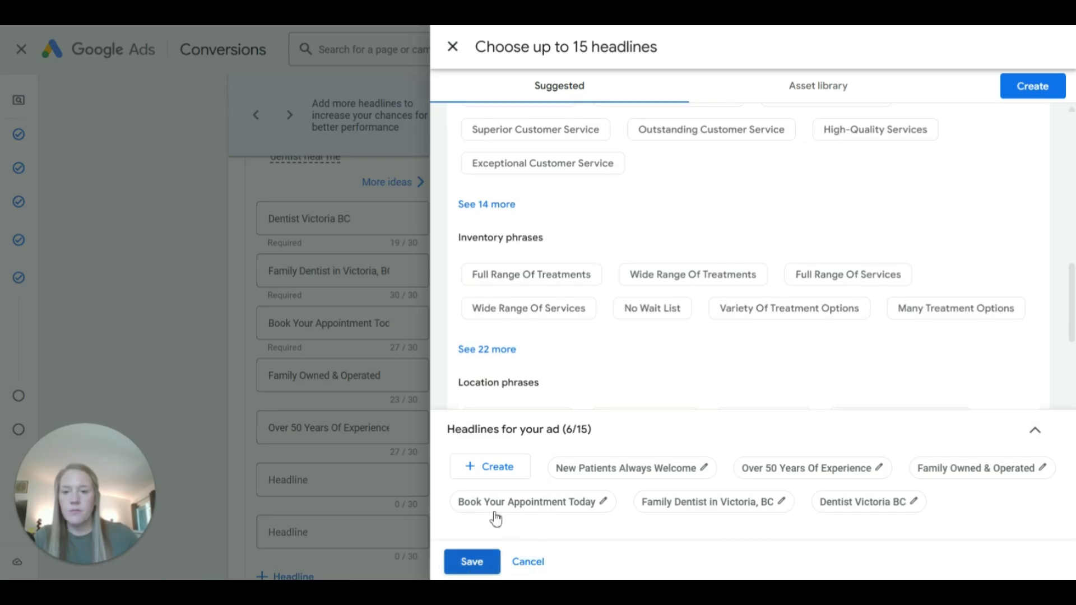
left_click(472, 561)
Step: Capitalize the word "In" in the second headline so it reads "Family Dentist In Victoria, BC"
scroll(359, 426, "down", 2)
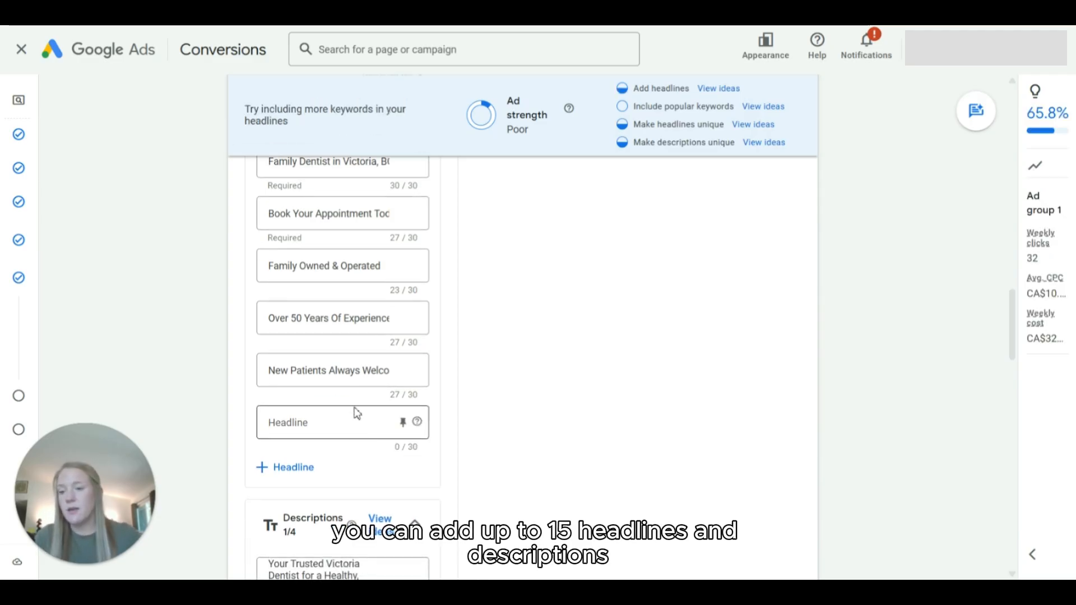
scroll(449, 364, "up", 2)
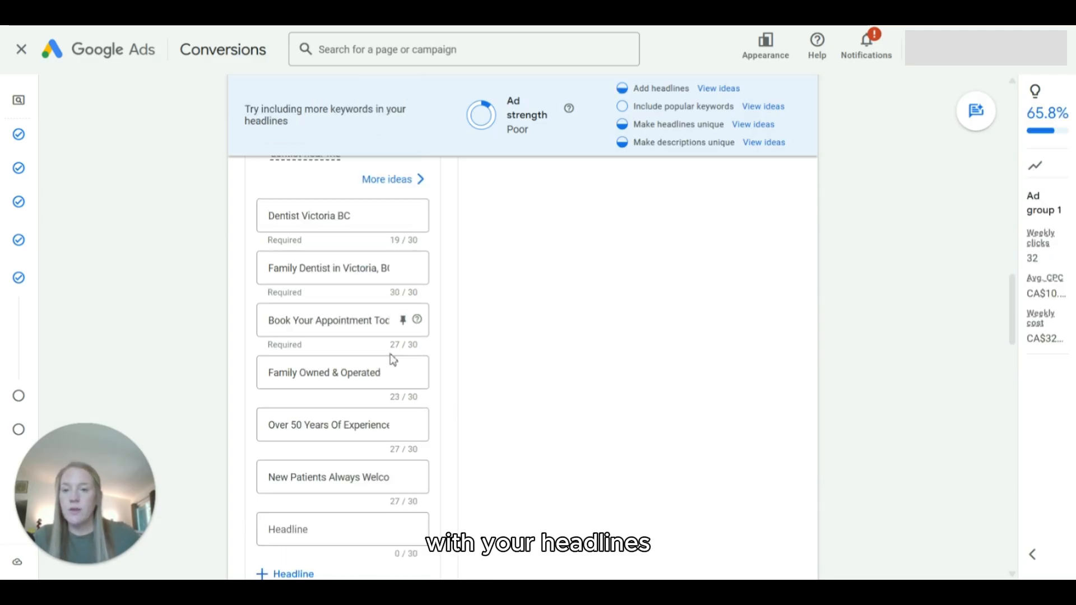
left_click(274, 217)
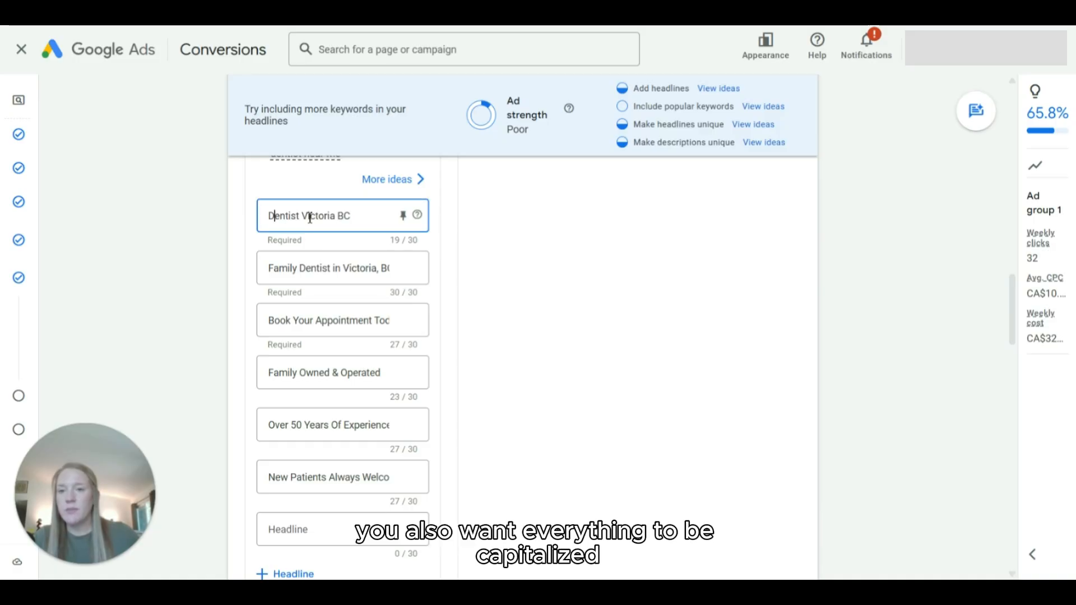
left_click(337, 270)
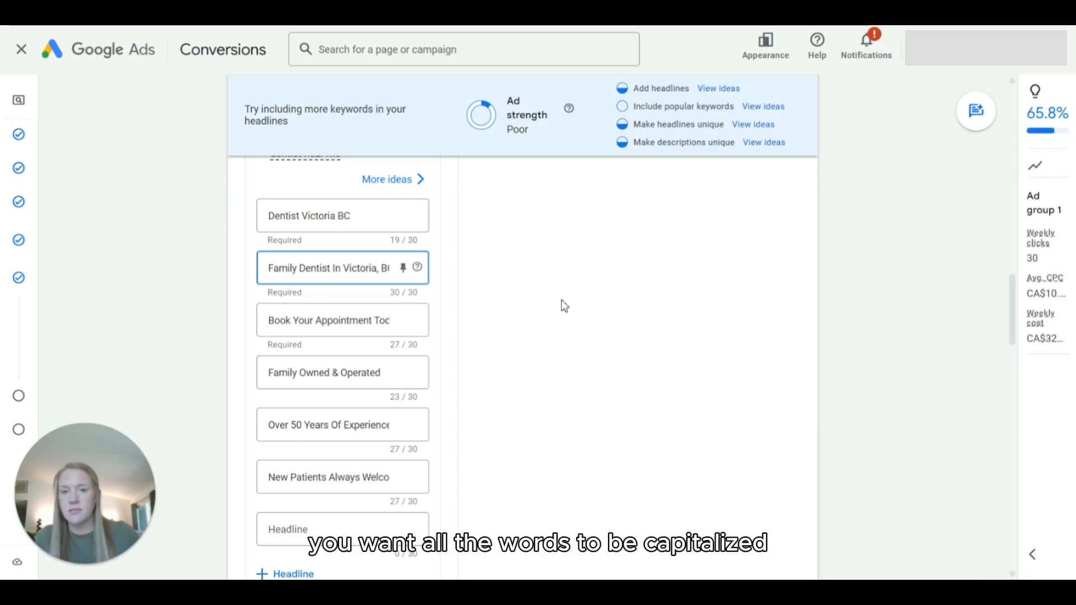
Step: Pin the headline "Dentist Victoria BC" so it shows only in position 1, and check the placement in the ad preview
scroll(560, 285, "up", 5)
scroll(560, 286, "up", 4)
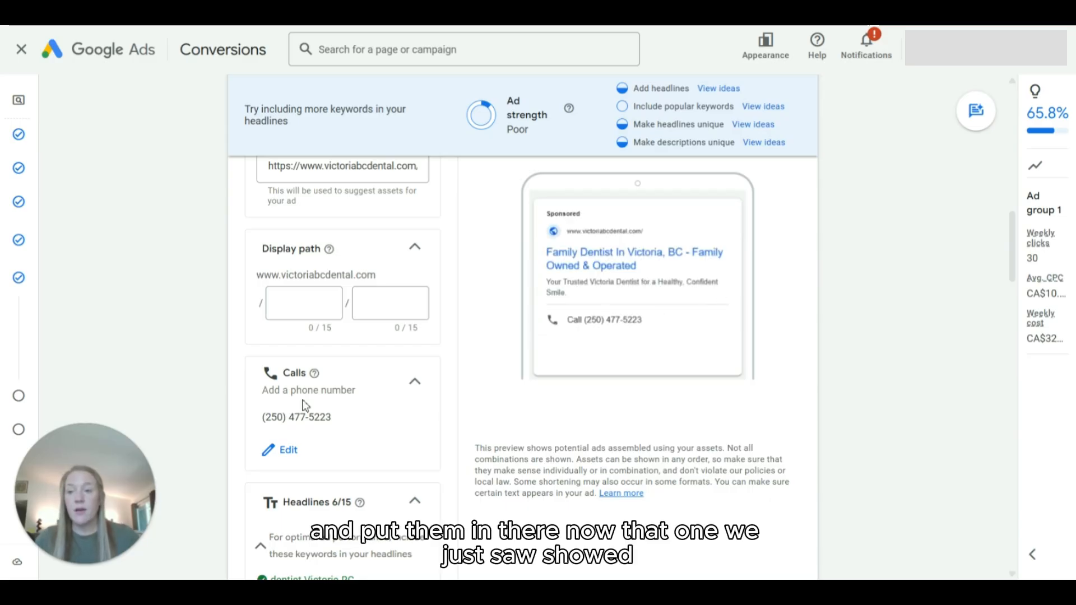
scroll(464, 327, "down", 8)
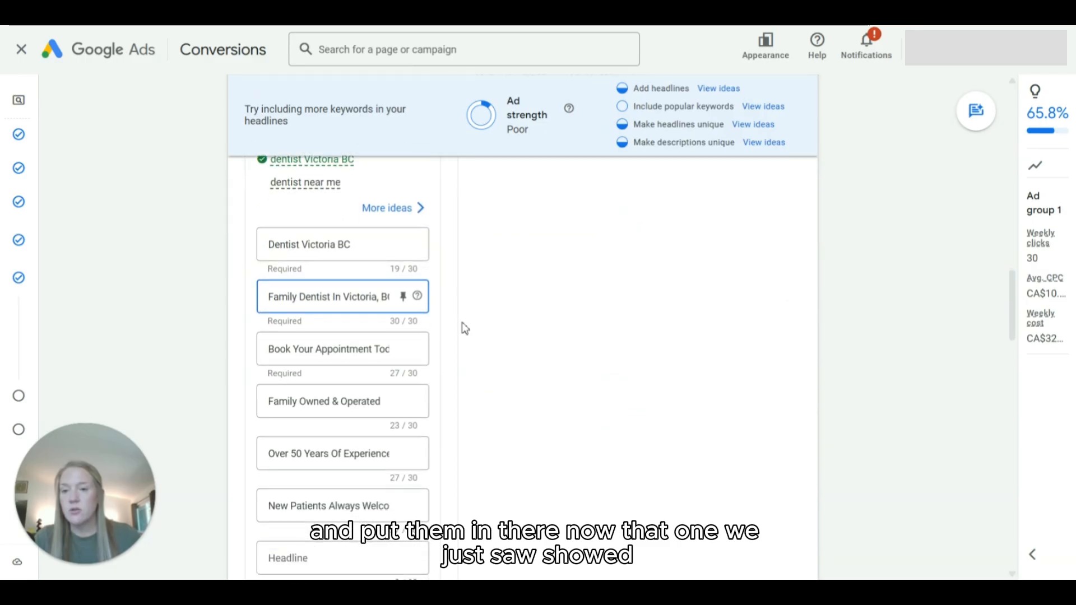
scroll(464, 327, "down", 1)
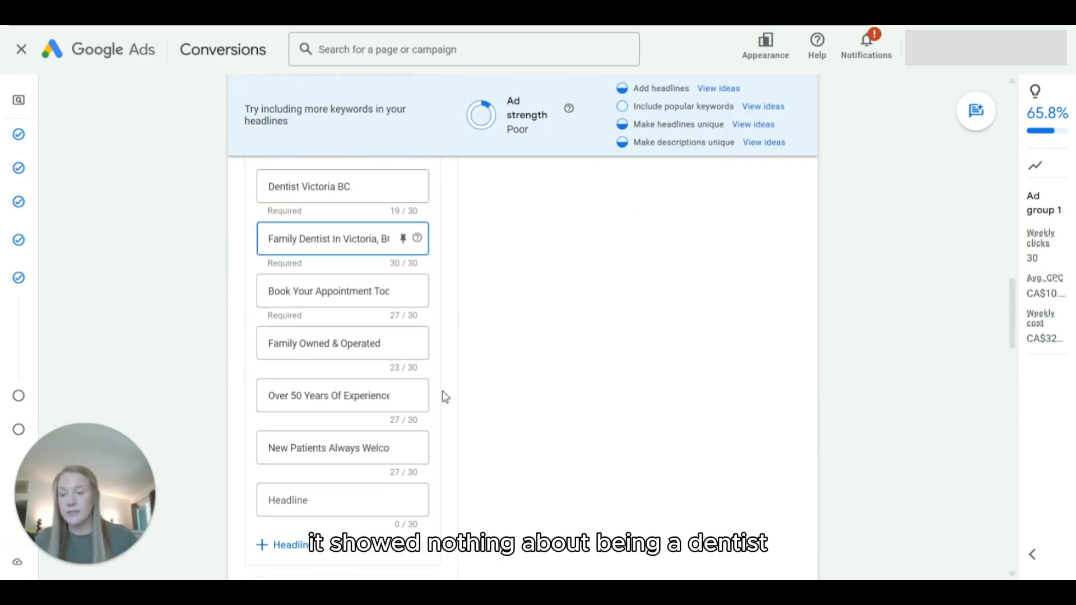
left_click(329, 187)
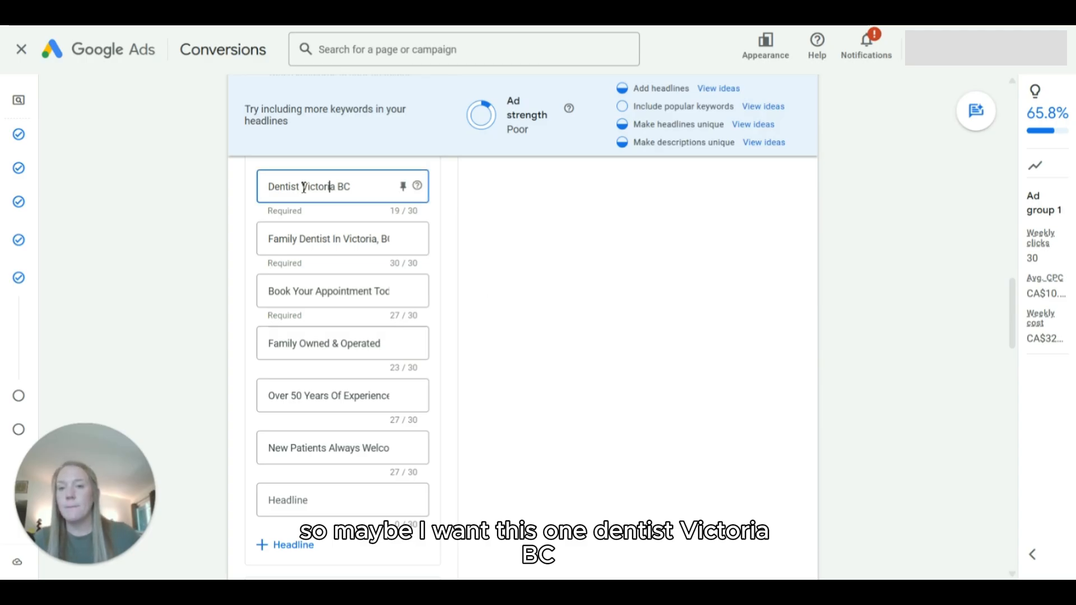
double_click(320, 187)
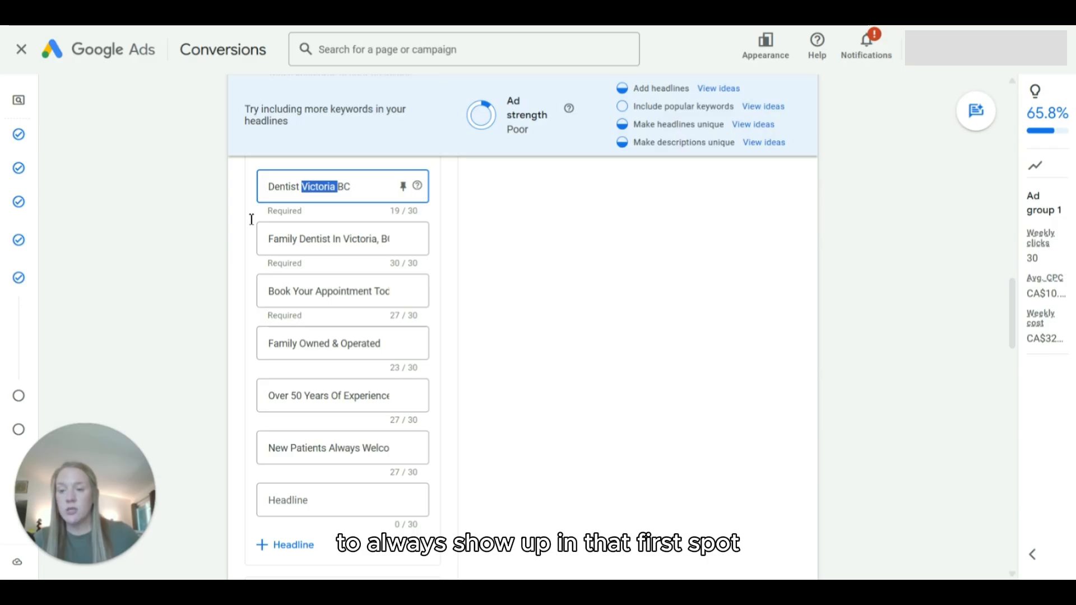
key("ctrl+a")
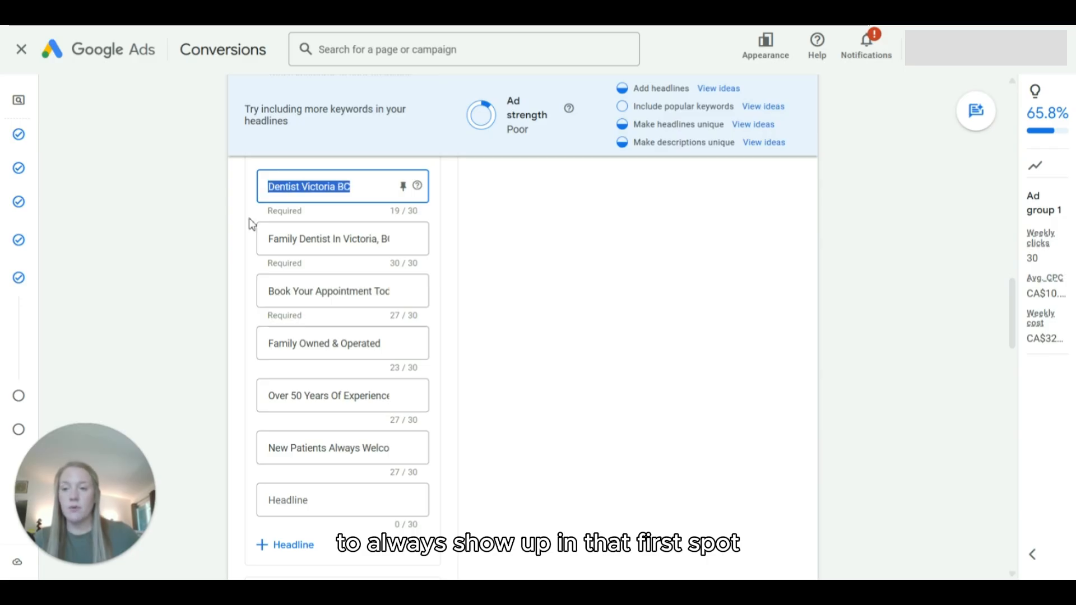
left_click(403, 188)
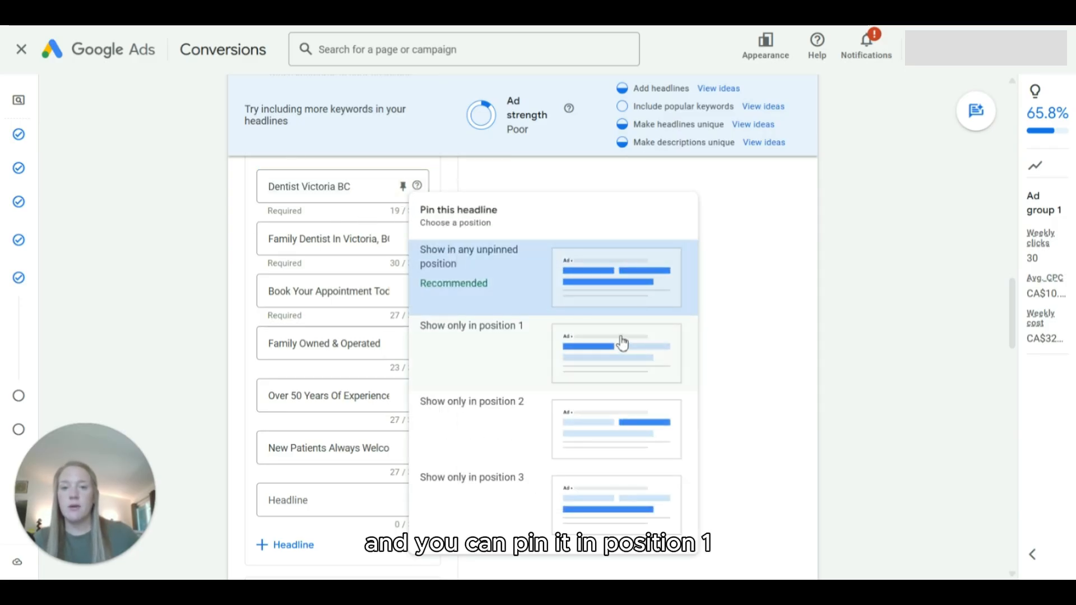
left_click(617, 356)
scroll(535, 281, "up", 5)
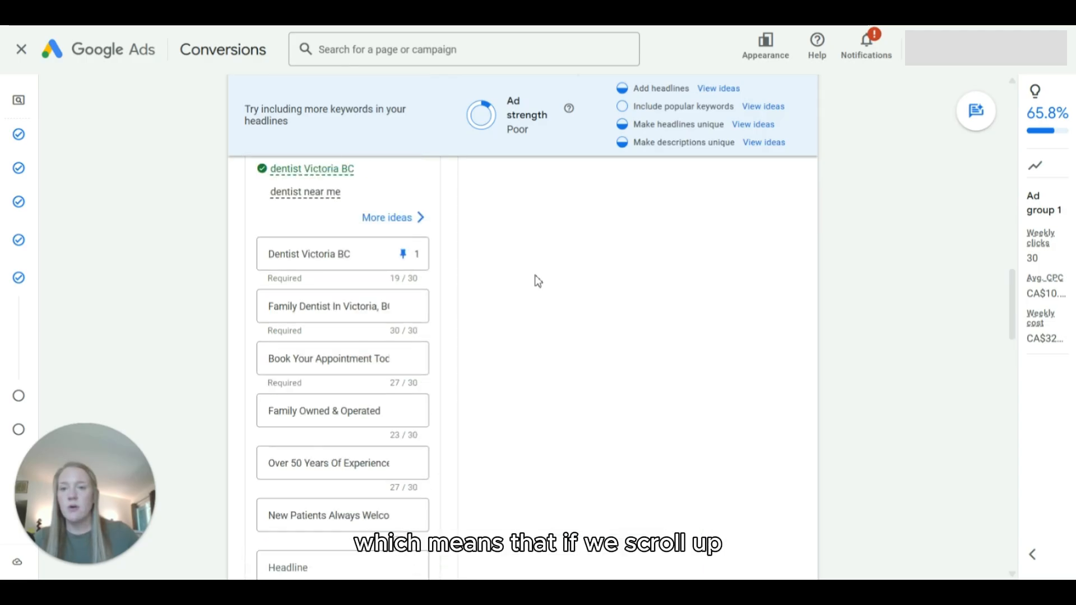
scroll(535, 282, "up", 5)
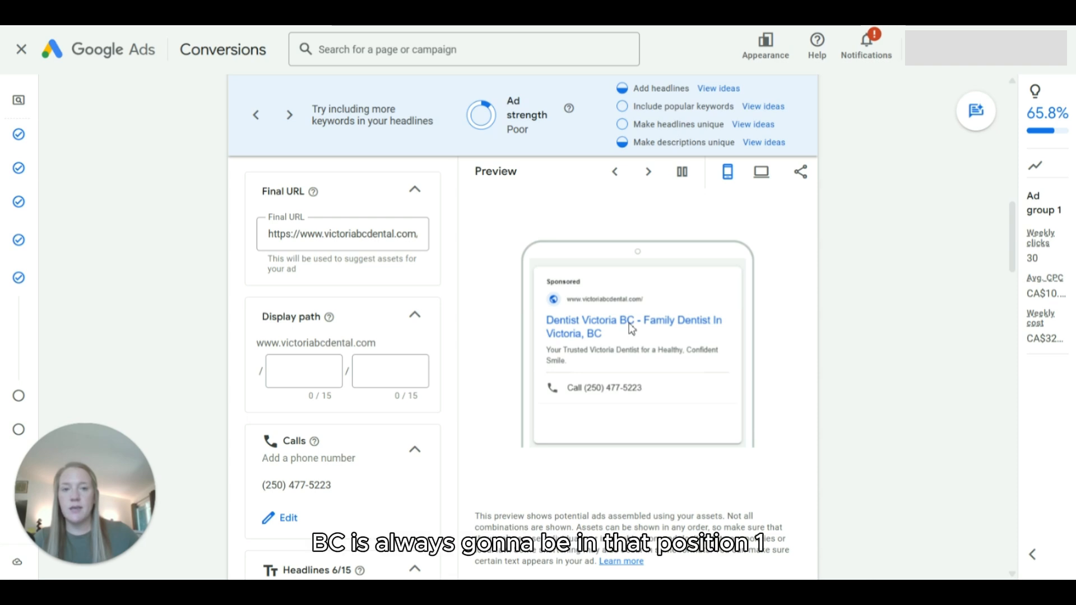
left_click(649, 173)
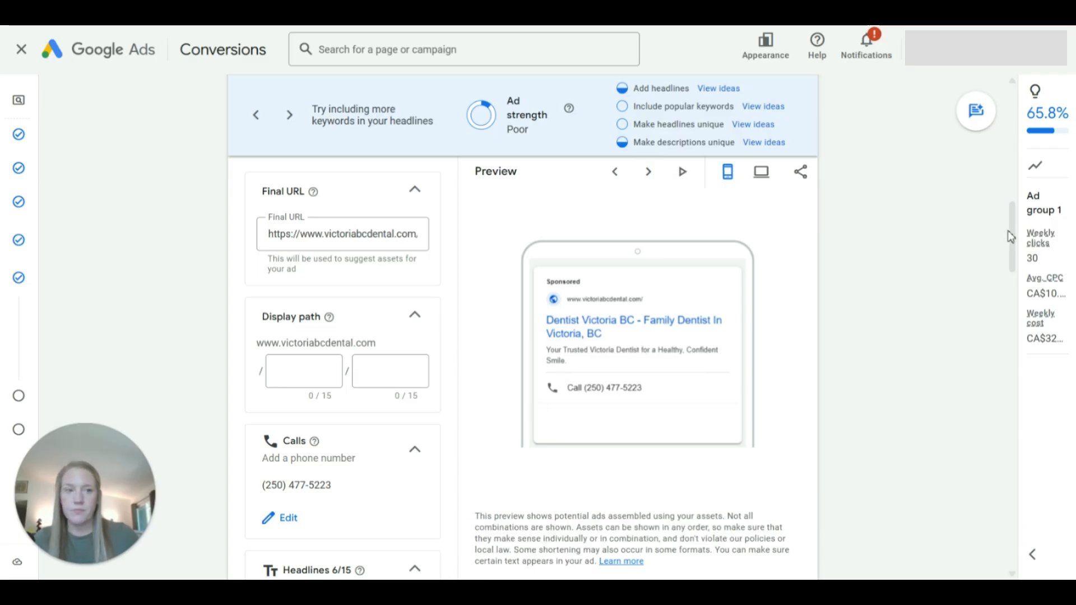
Step: Set the second description to the suggested "Wide Range Of Dental Services In The Victoria, Saanich, Oak Bay & Surrounding Areas" and check the ad preview
left_click_drag(1013, 230, 1003, 360)
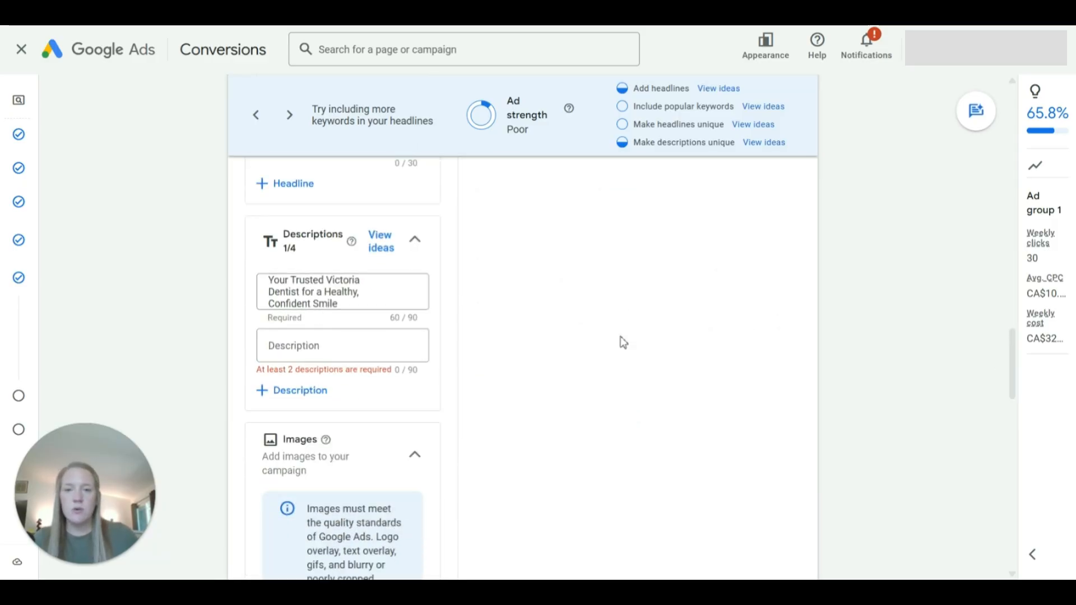
left_click(317, 350)
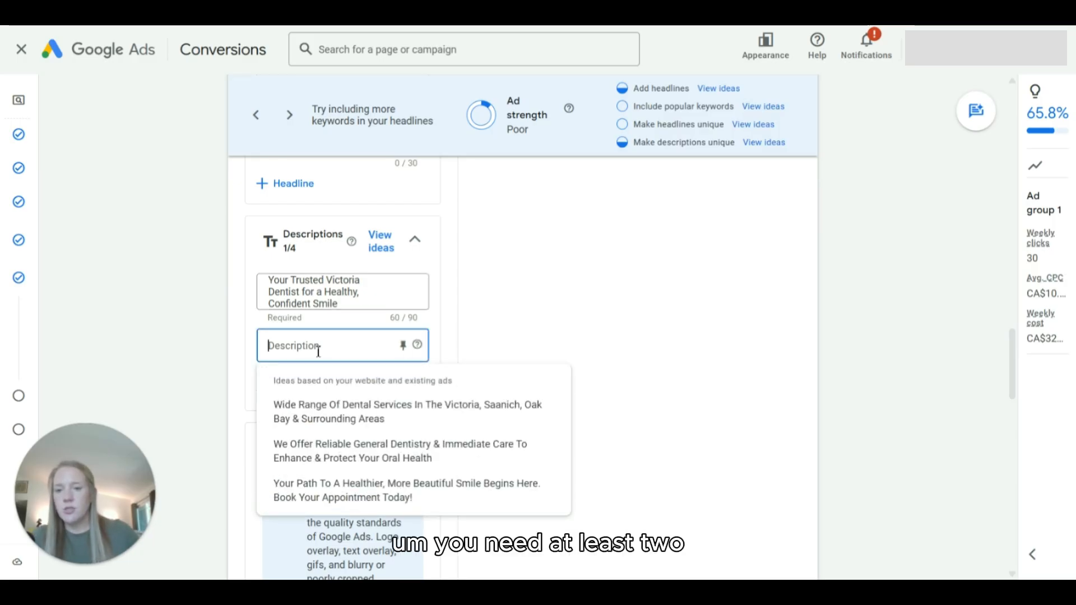
left_click(338, 413)
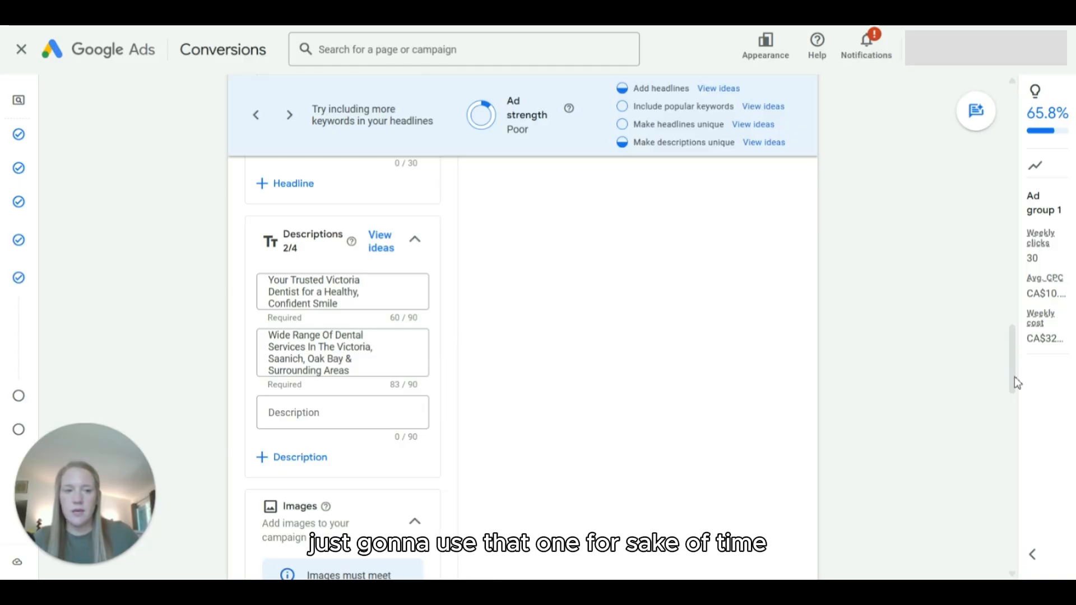
left_click_drag(1012, 371, 1011, 246)
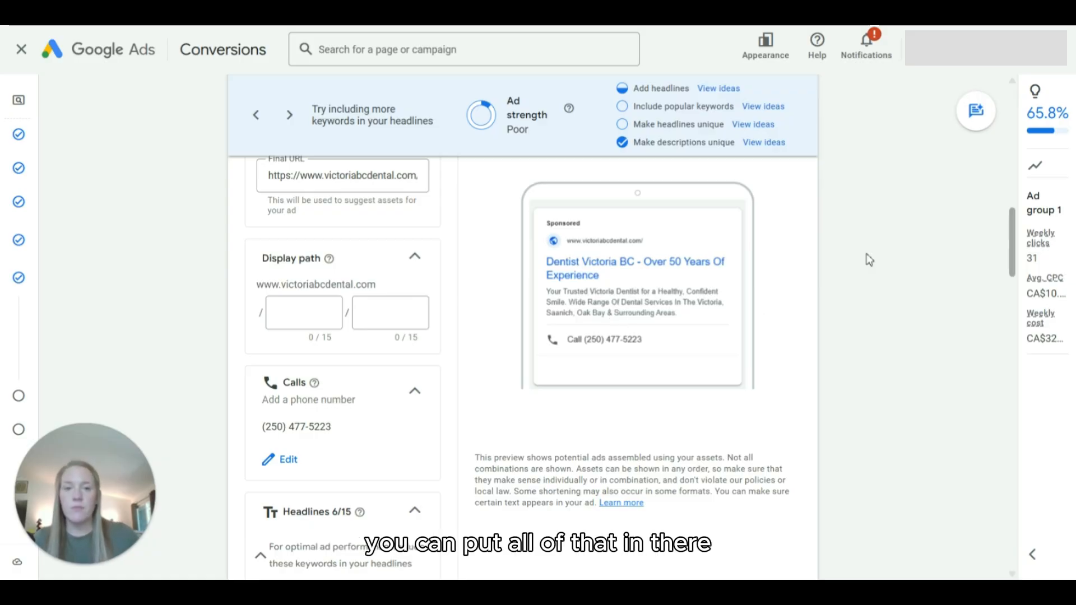
Step: Add the Our Team, Our Services, Contact Us and About Us sitelinks from the asset library to the campaign and save them
left_click_drag(1015, 224, 977, 377)
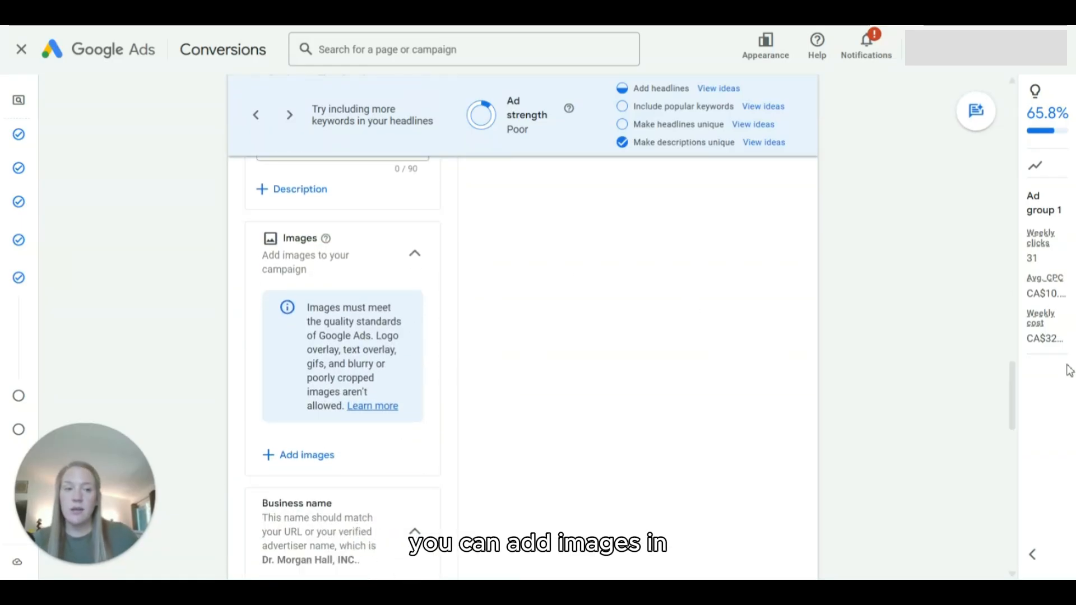
left_click_drag(1009, 365, 1014, 414)
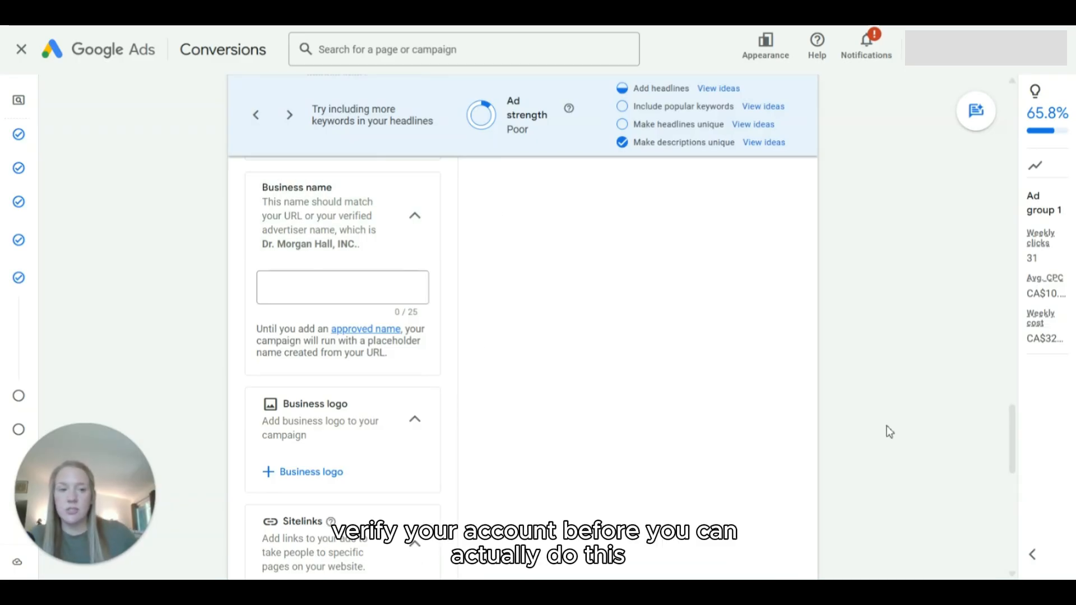
left_click_drag(1014, 423, 1012, 475)
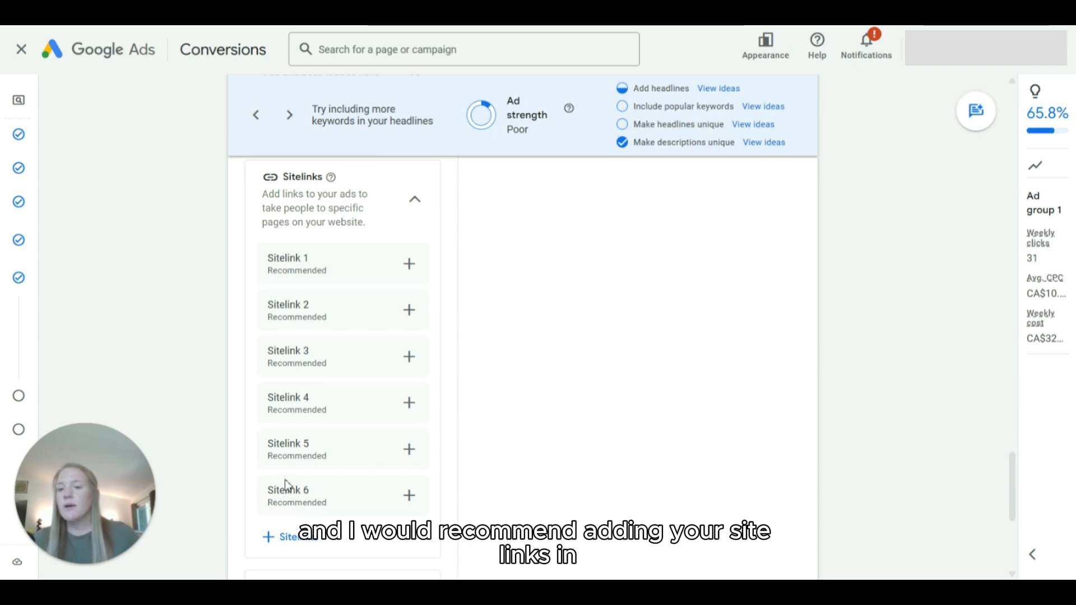
left_click(291, 541)
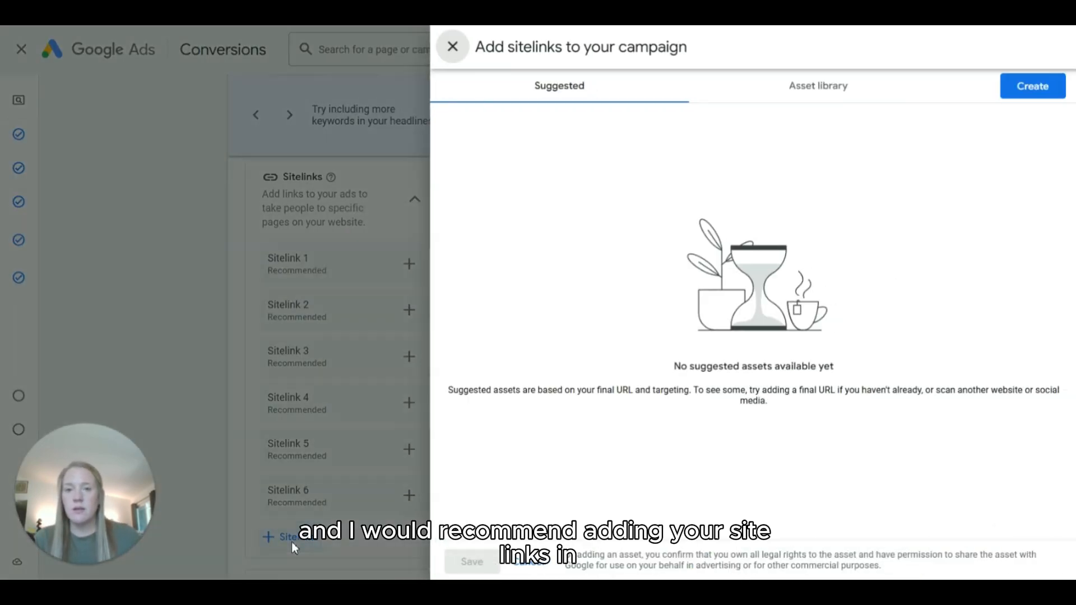
left_click(801, 89)
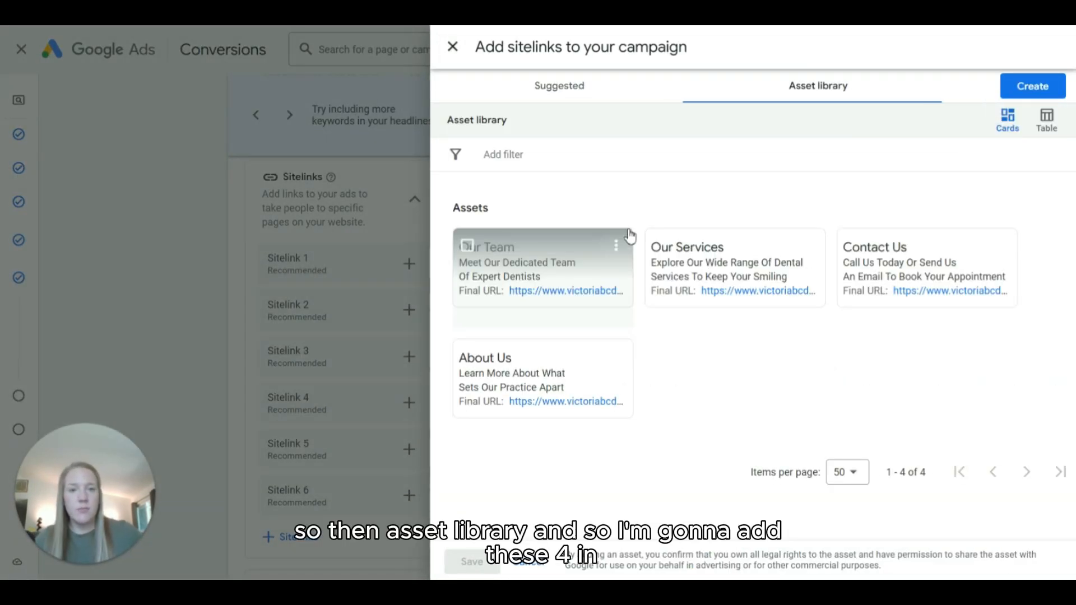
left_click(898, 266)
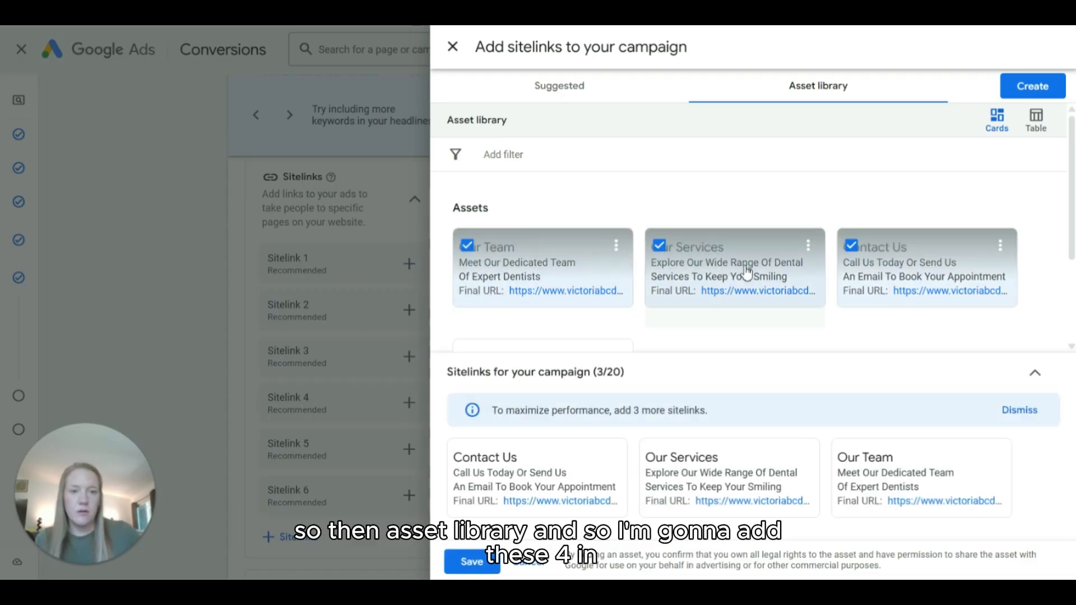
scroll(560, 312, "down", 2)
left_click(540, 282)
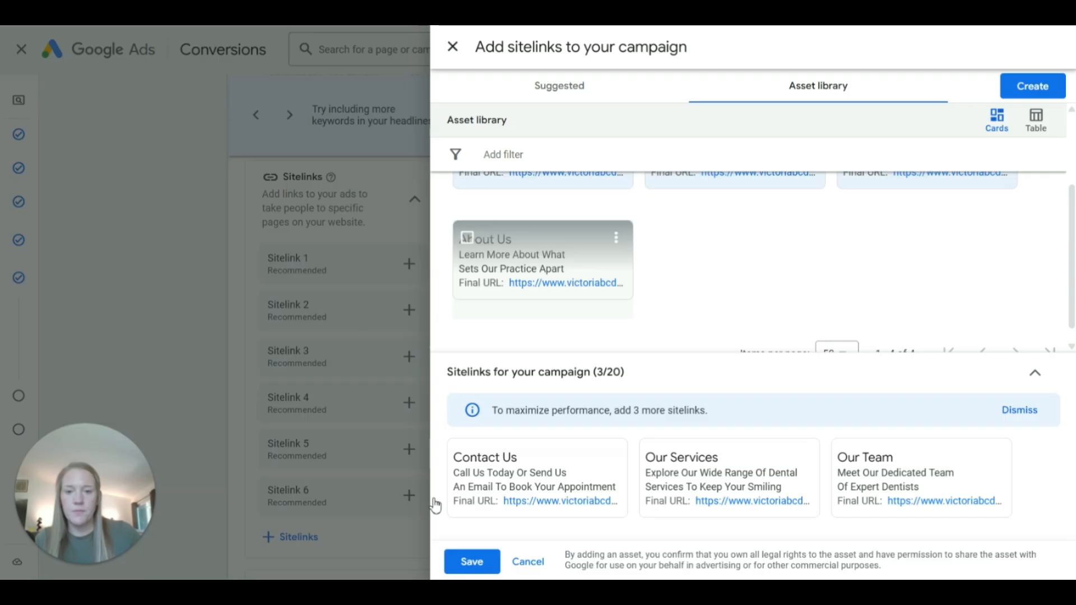
left_click(470, 562)
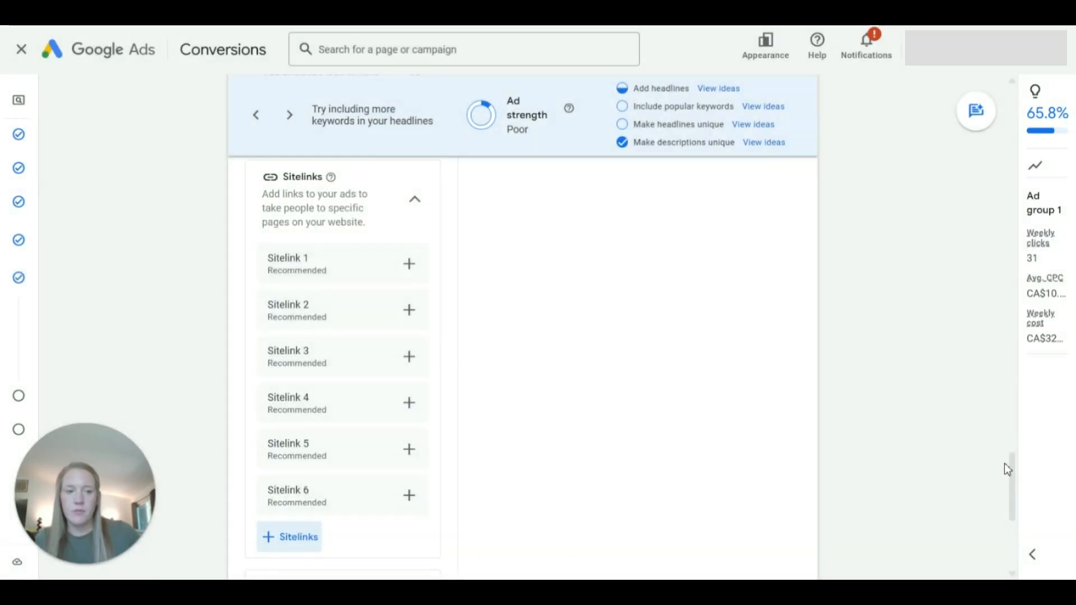
Step: Examine how the sitelinks appear across different variations of the mobile ad preview
left_click_drag(1012, 469, 1015, 225)
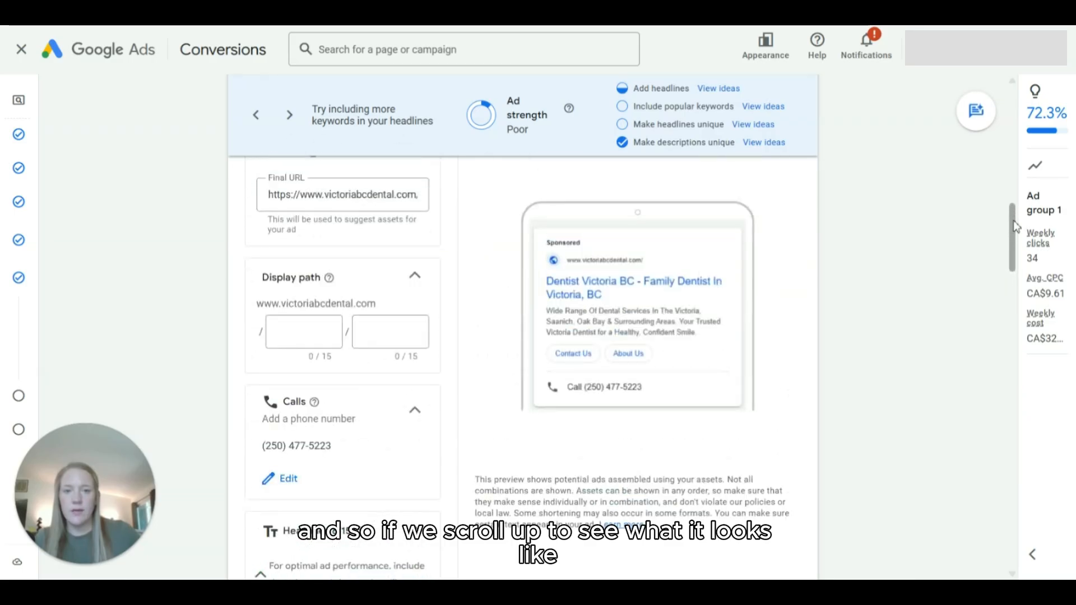
scroll(626, 184, "up", 2)
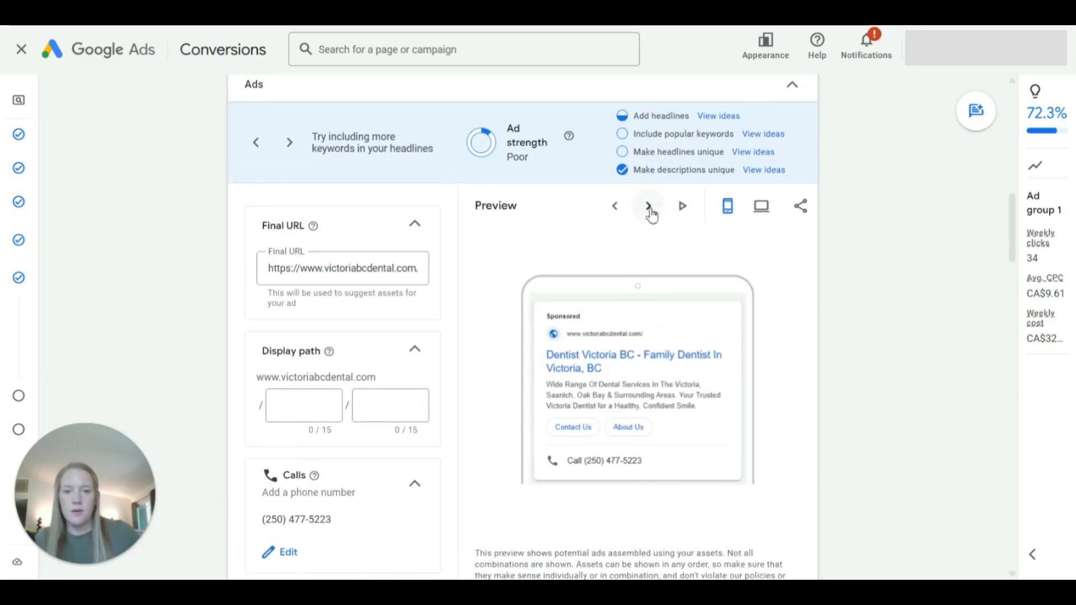
left_click(649, 209)
left_click(649, 209)
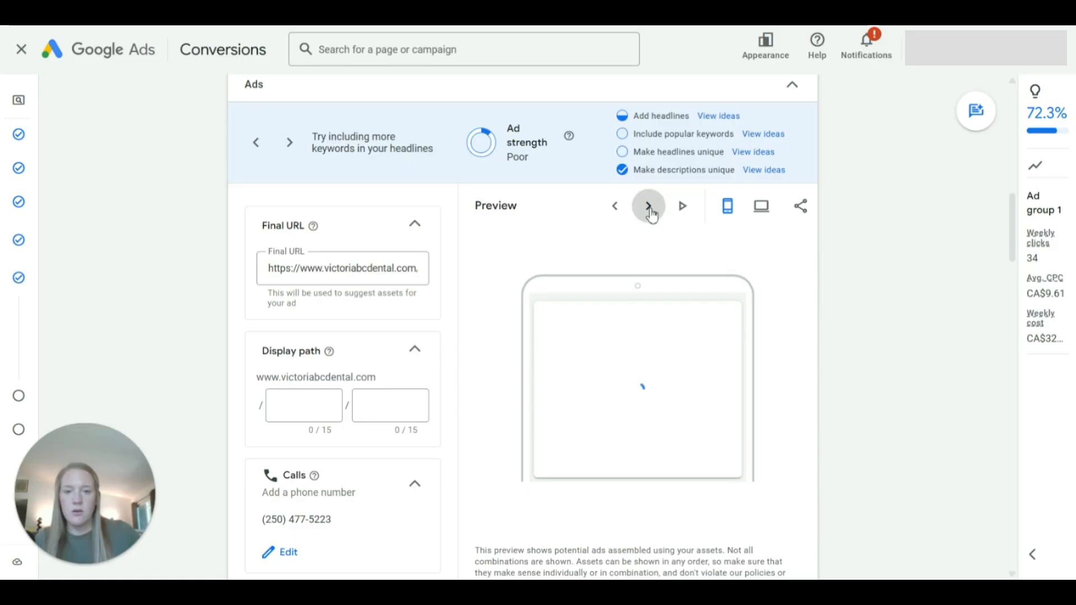
scroll(1012, 224, "down", 1)
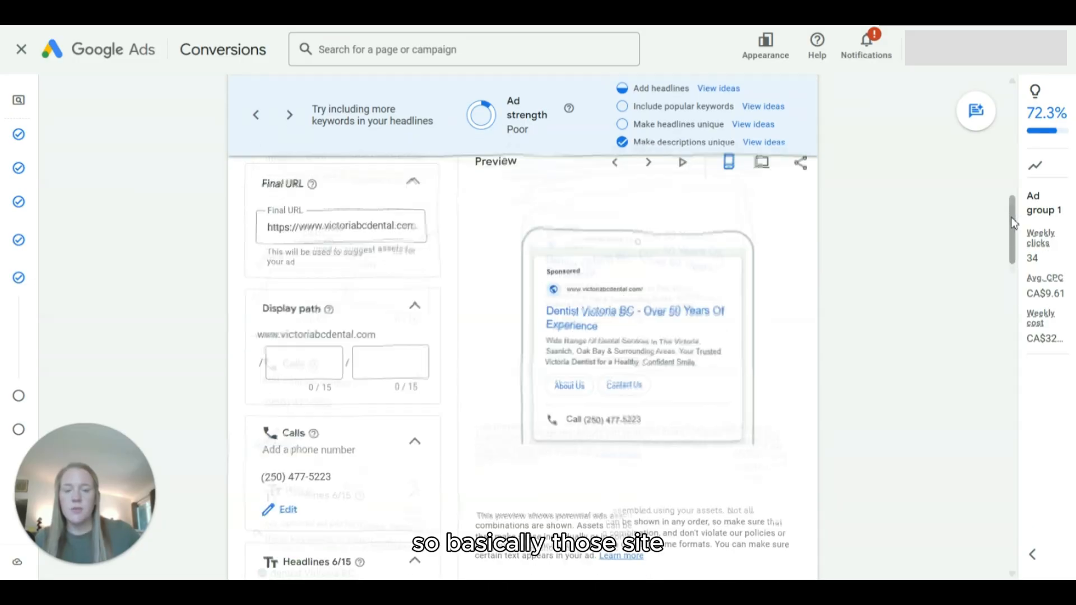
scroll(1014, 223, "up", 1)
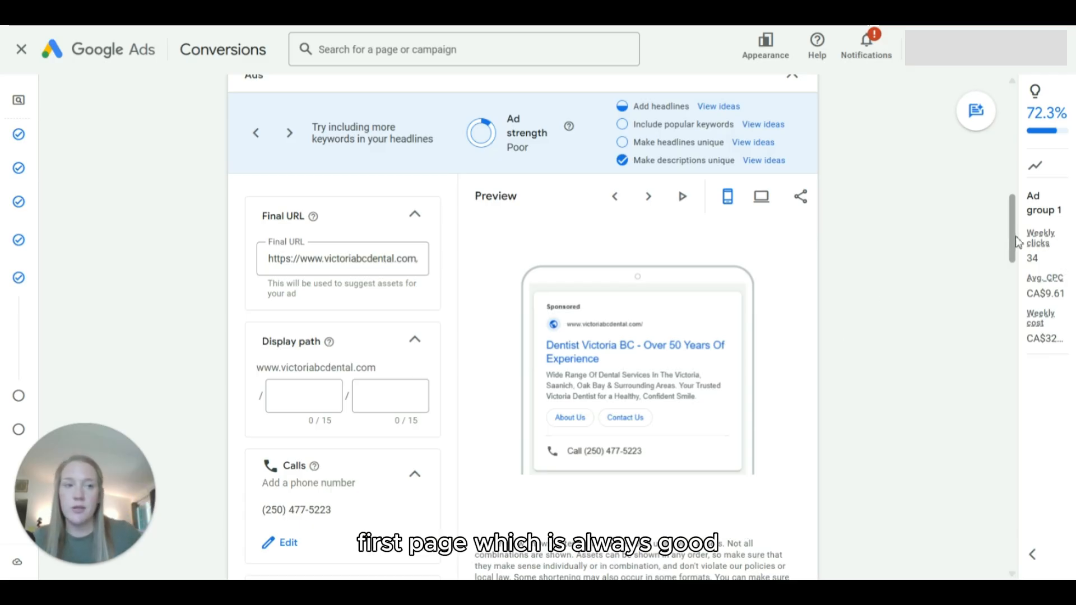
Step: Review the callout assets available for the campaign and leave without selecting any
left_click_drag(1015, 232, 990, 524)
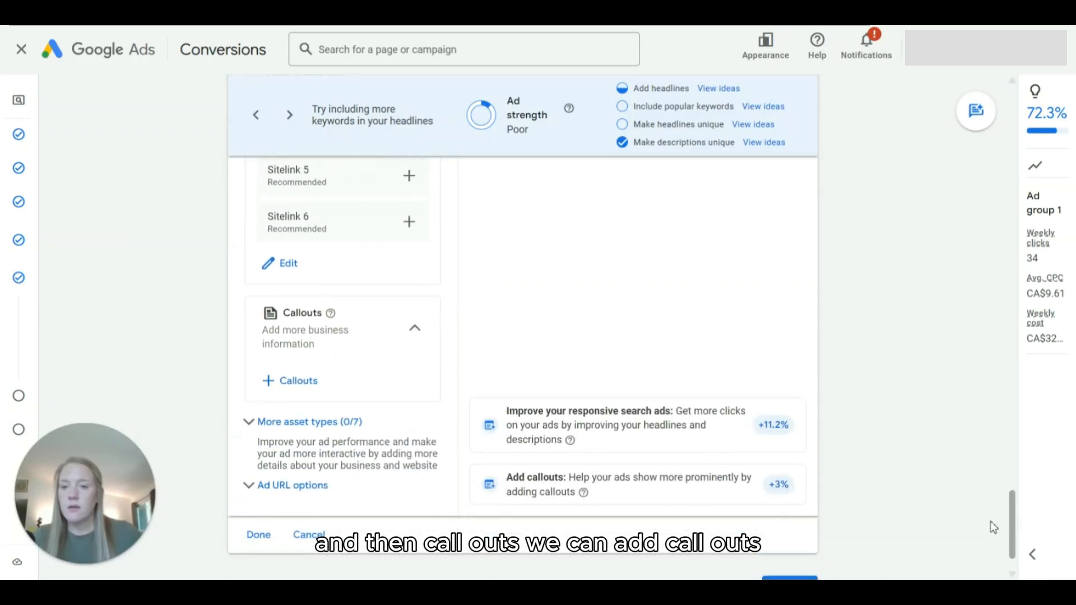
left_click(298, 383)
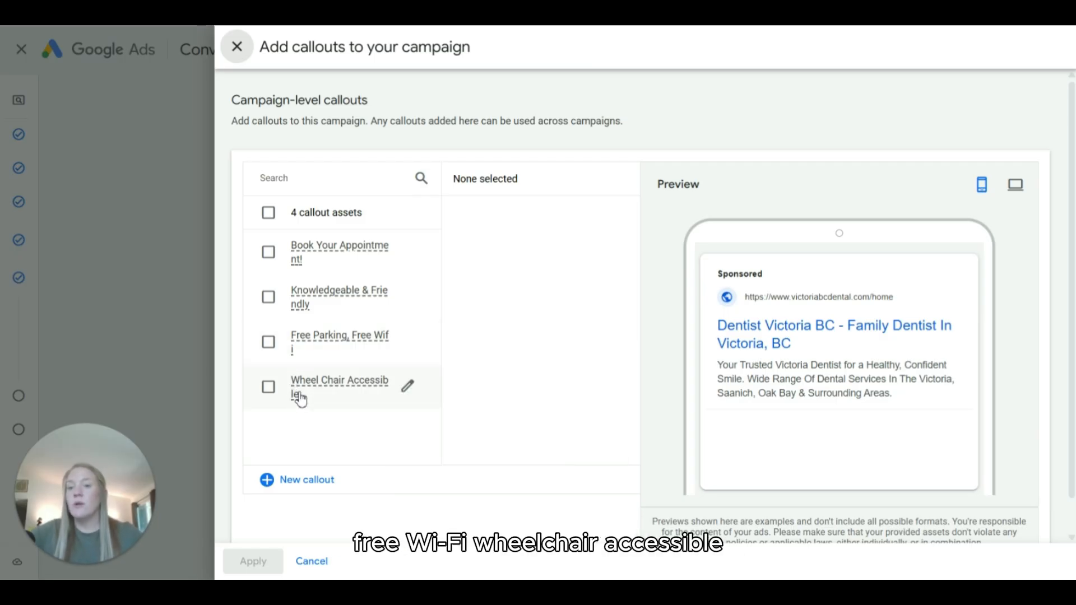
mouse_move(301, 401)
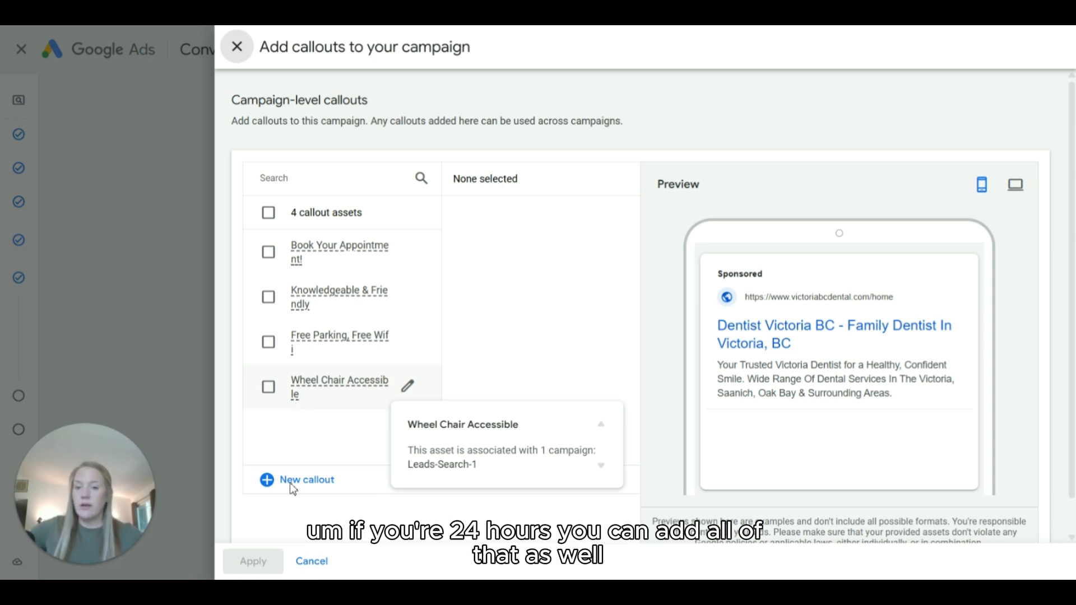
left_click(310, 562)
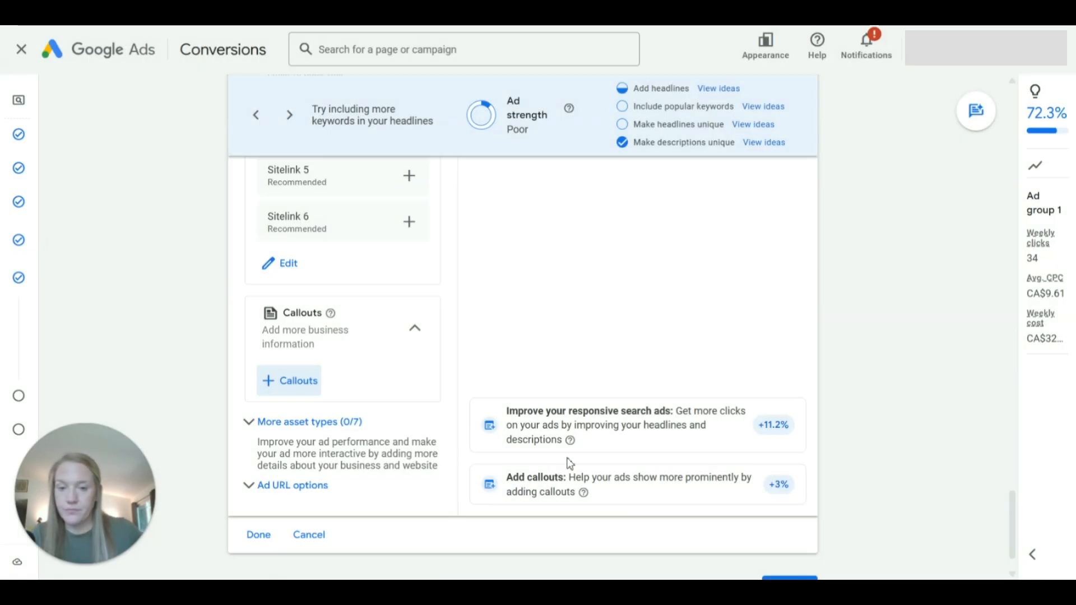
Step: Expand the additional asset types for the ad and look at the promotion option without adding one
scroll(442, 448, "down", 1)
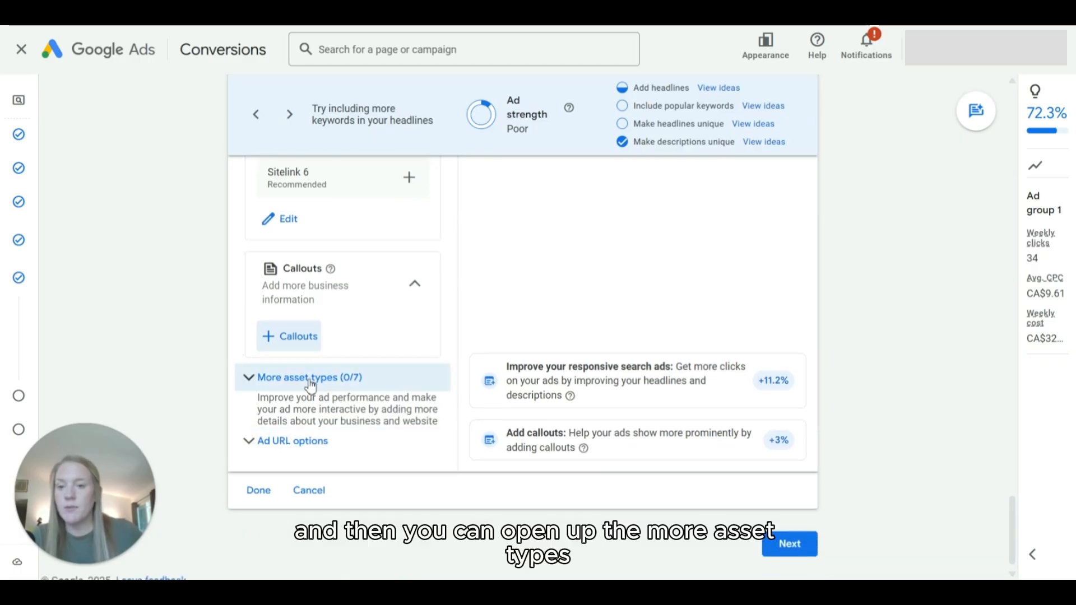
left_click(335, 385)
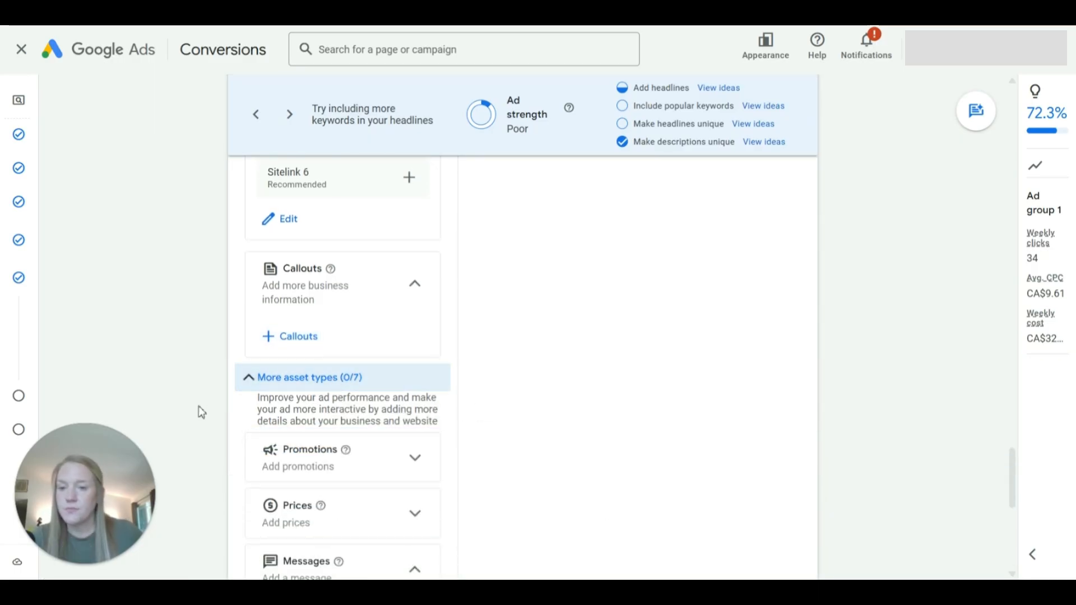
scroll(199, 406, "down", 3)
scroll(204, 397, "down", 1)
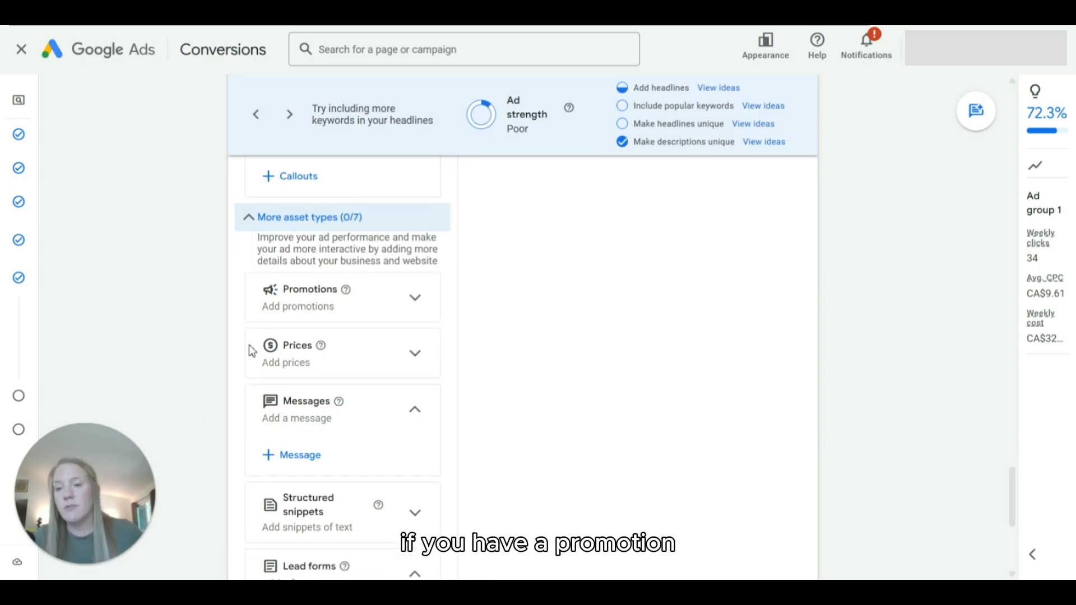
left_click(408, 306)
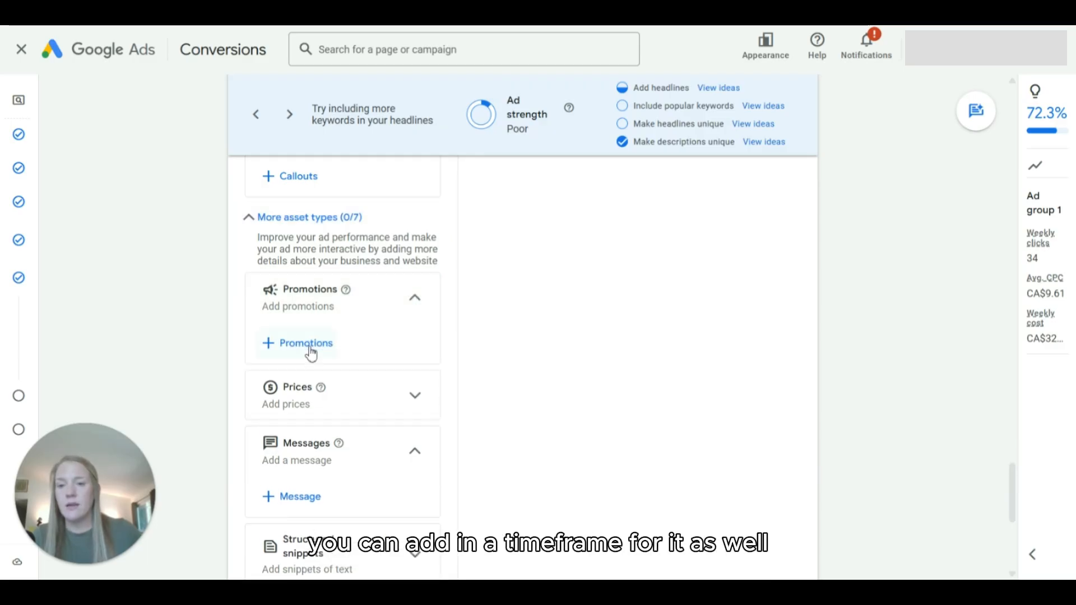
left_click(417, 302)
scroll(421, 307, "down", 2)
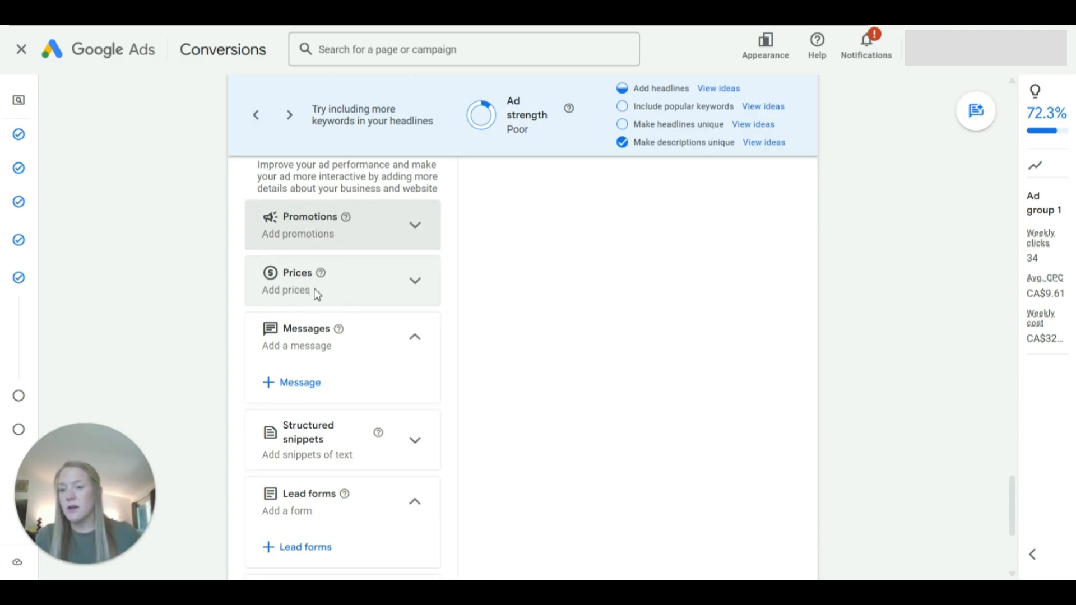
Step: Add the "Neighborhoods: Gordon Head, Cadboro Bay, Lake Hill" structured snippet from the asset library to the campaign and continue to the budget
scroll(319, 310, "down", 3)
scroll(330, 316, "down", 2)
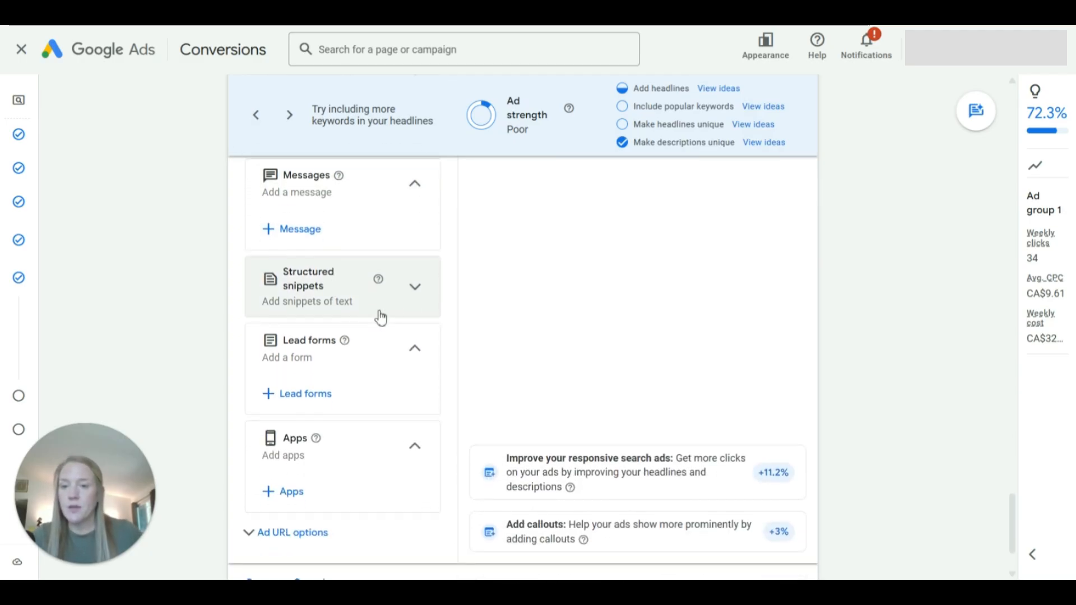
left_click(417, 289)
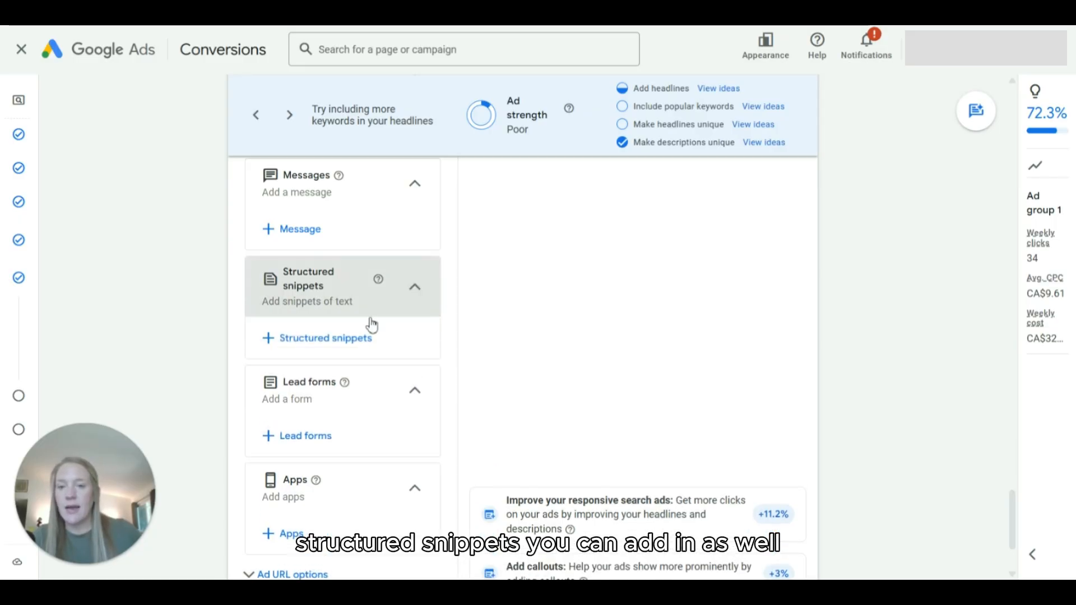
left_click(308, 339)
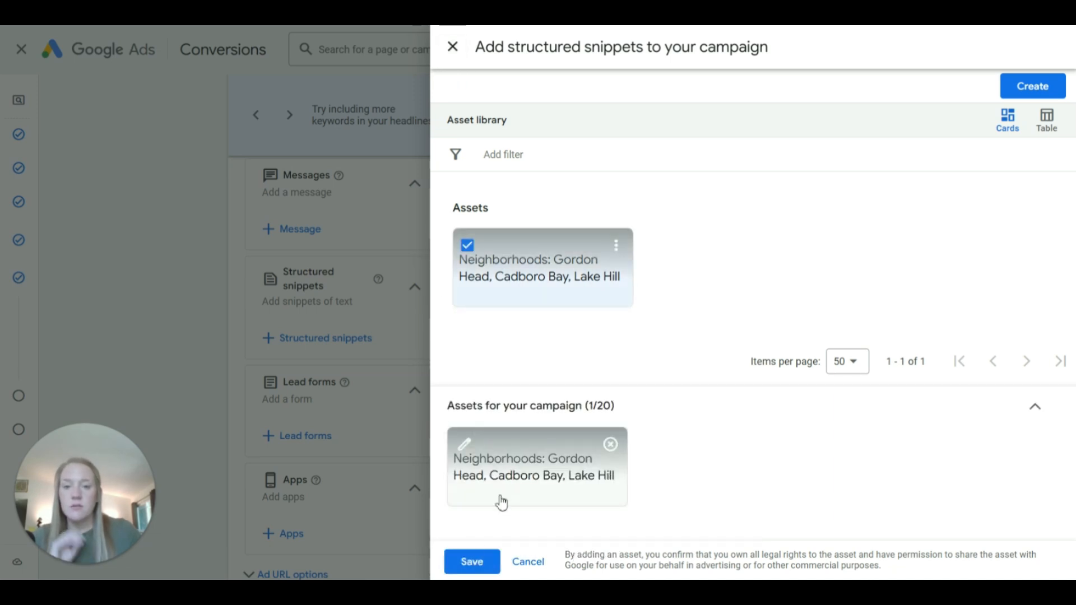
left_click(479, 562)
scroll(502, 358, "down", 2)
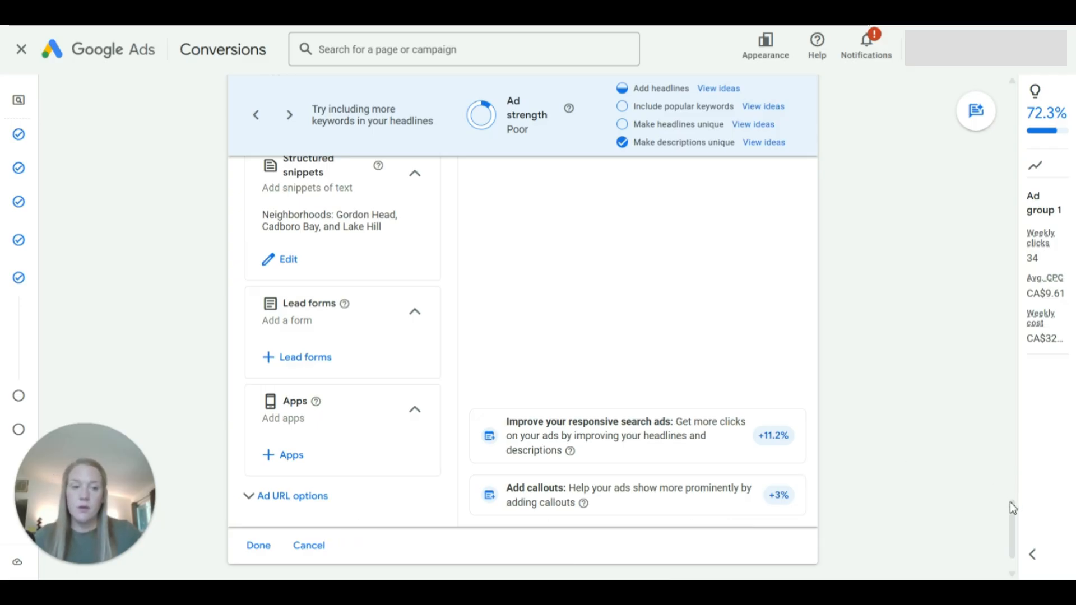
scroll(1008, 507, "down", 2)
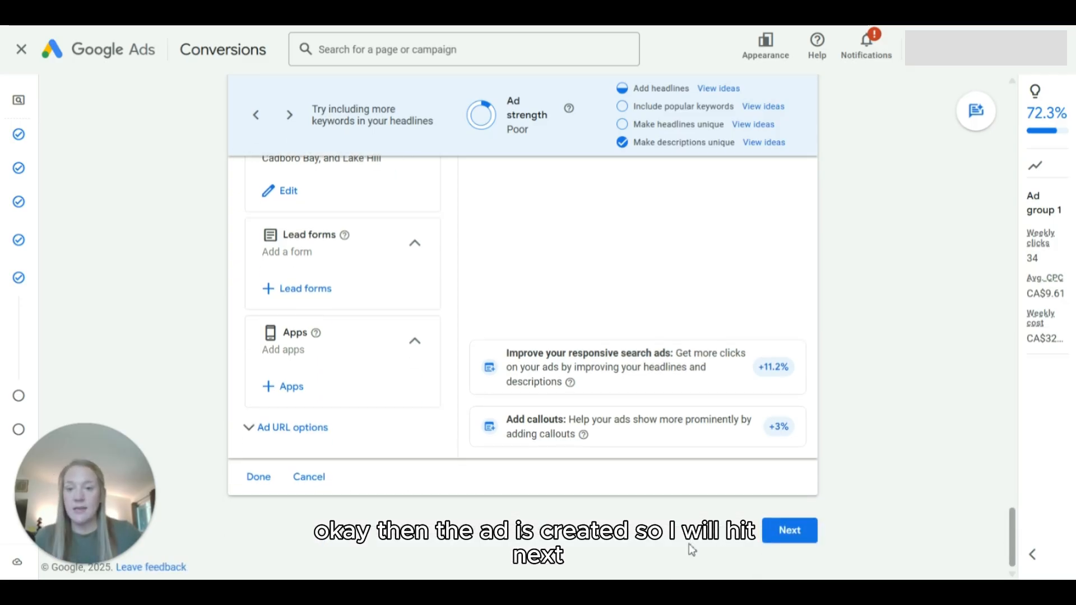
left_click(790, 531)
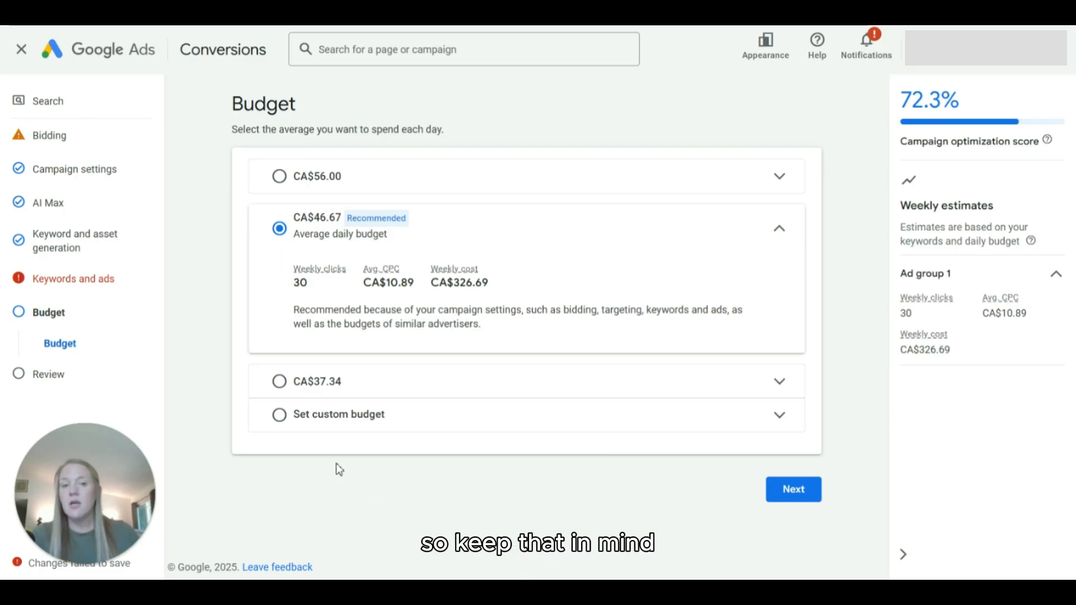
Step: Choose a custom budget and set the campaign's average daily amount to CA$20.00
left_click(286, 432)
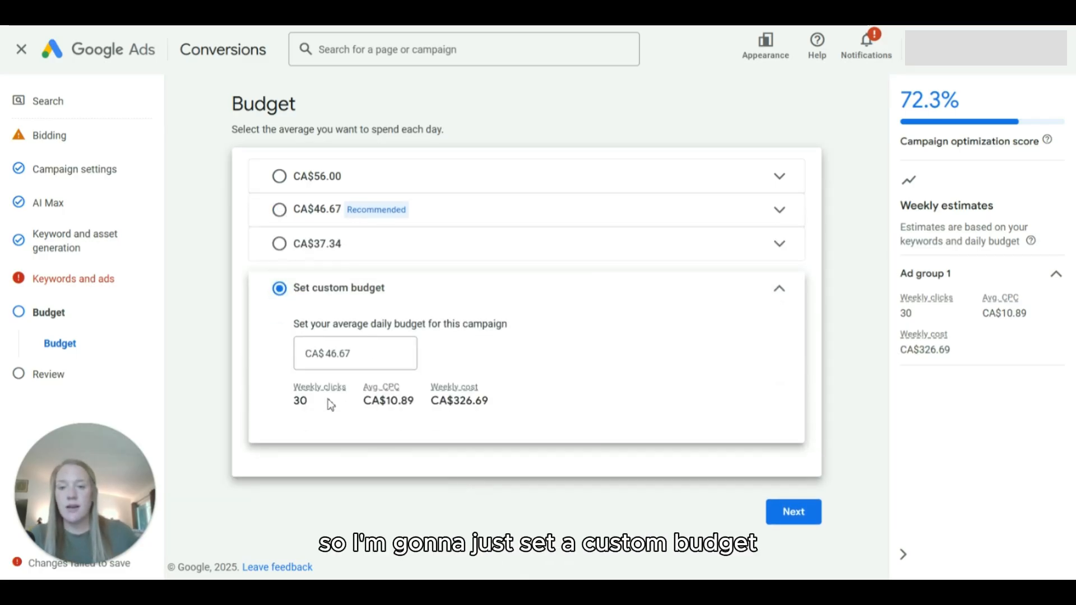
left_click_drag(368, 356, 284, 360)
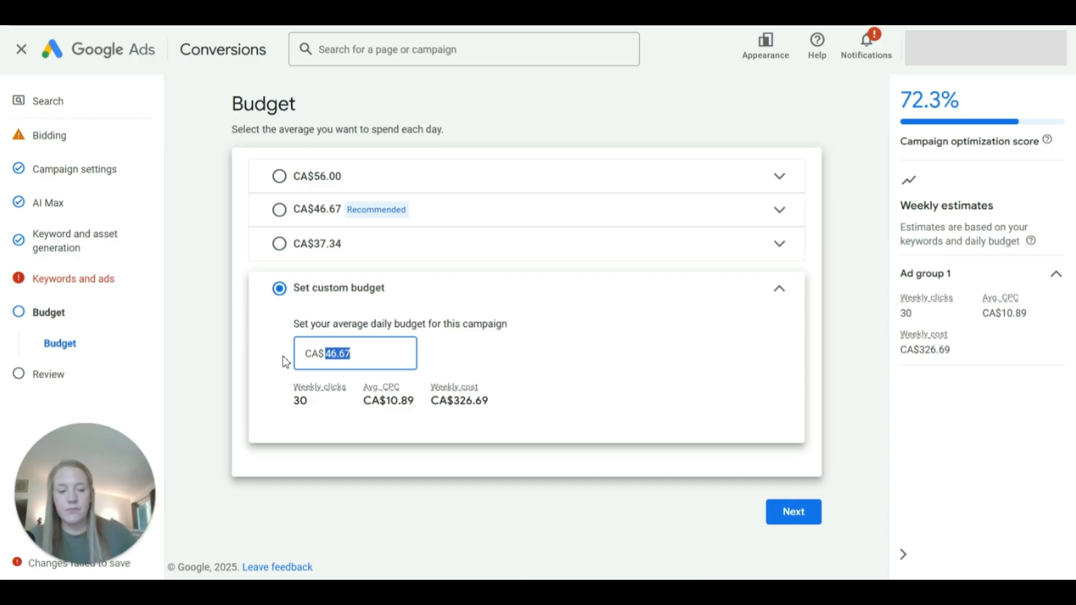
type("20.00")
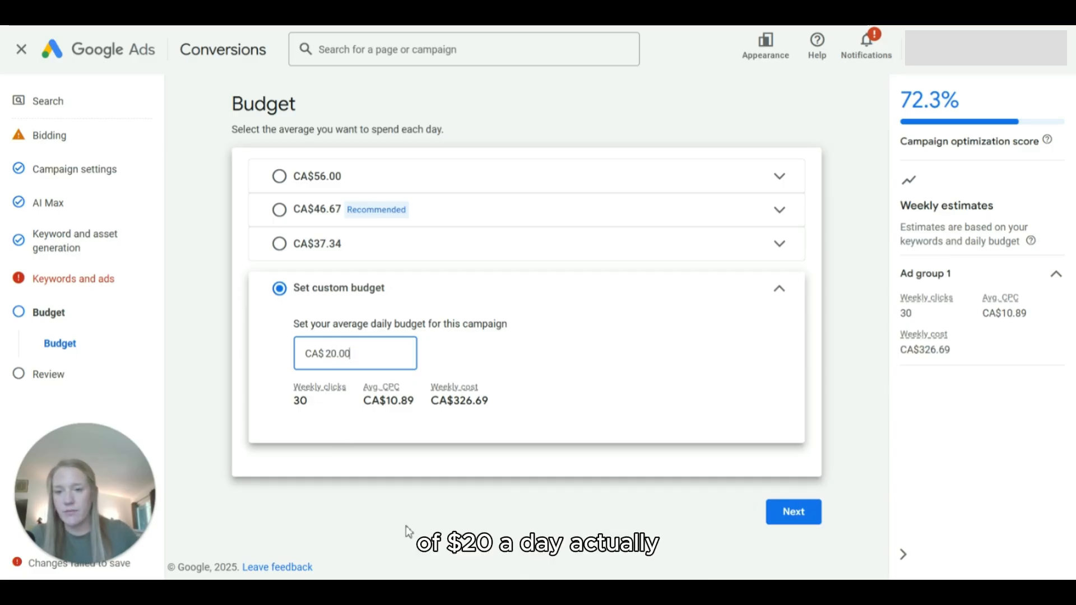
Step: Change the custom average daily budget to CA$0.01 and continue to the campaign review
key("BackSpace")
key("BackSpace")
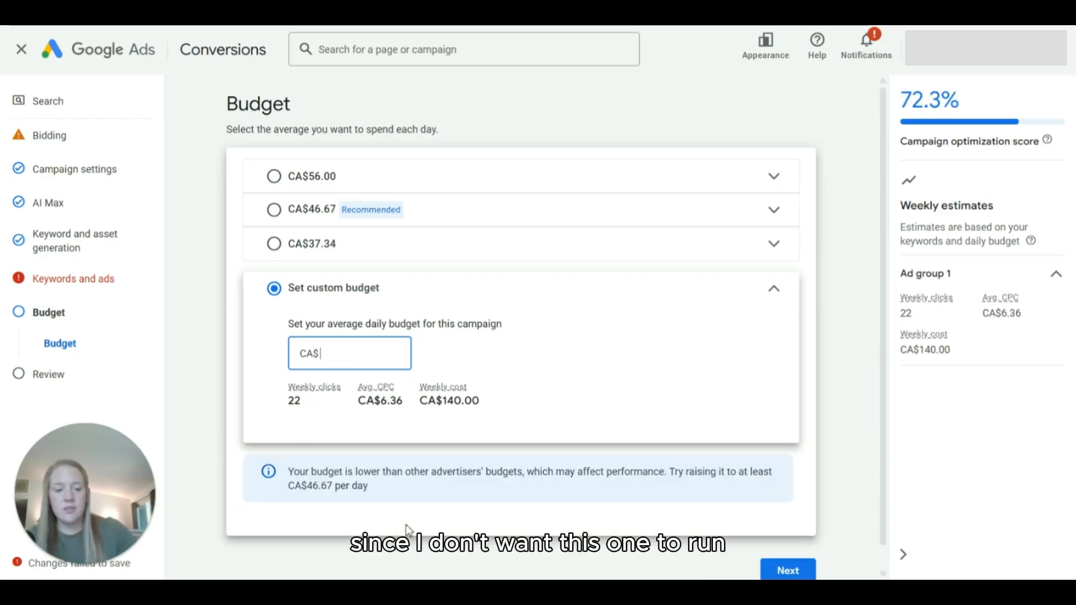
type("0.01")
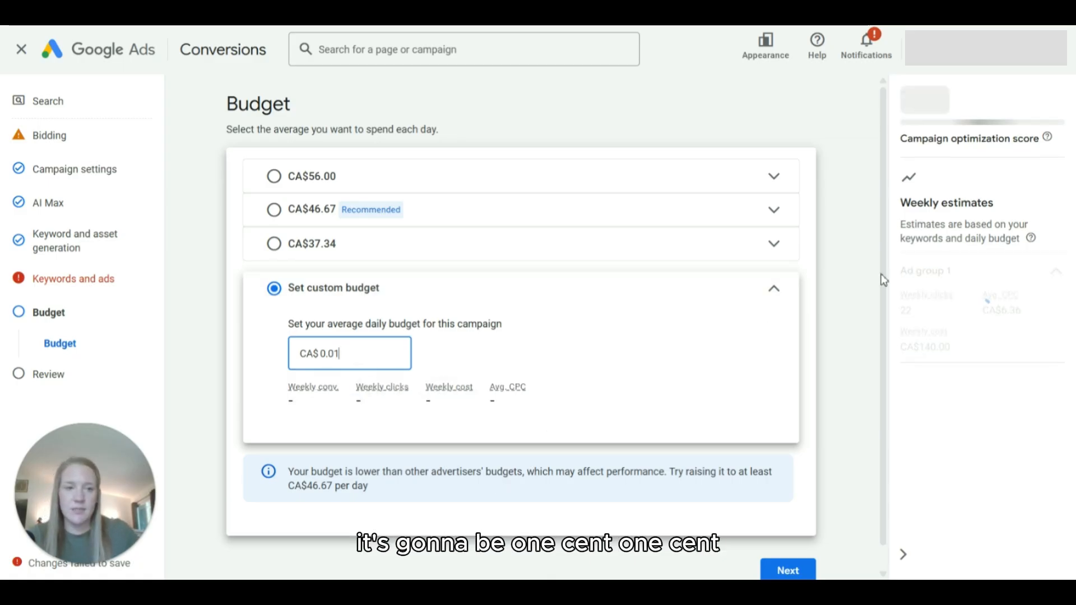
left_click_drag(880, 256, 882, 304)
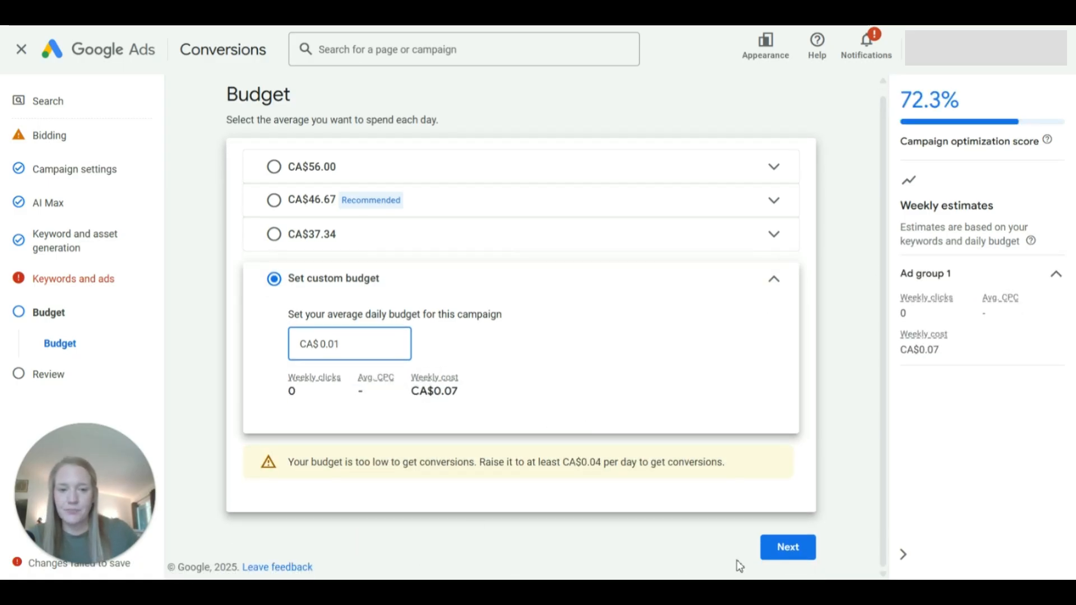
left_click(782, 551)
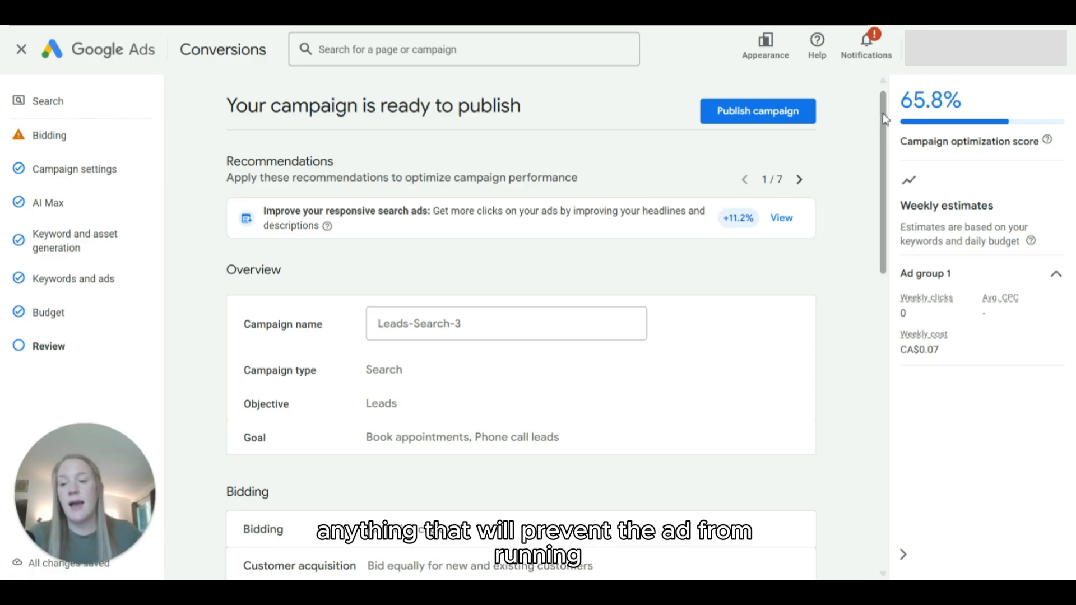
Step: Review the campaign summary from the overview through bidding, settings, keywords and budget, and publish the campaign
left_click_drag(884, 119, 902, 199)
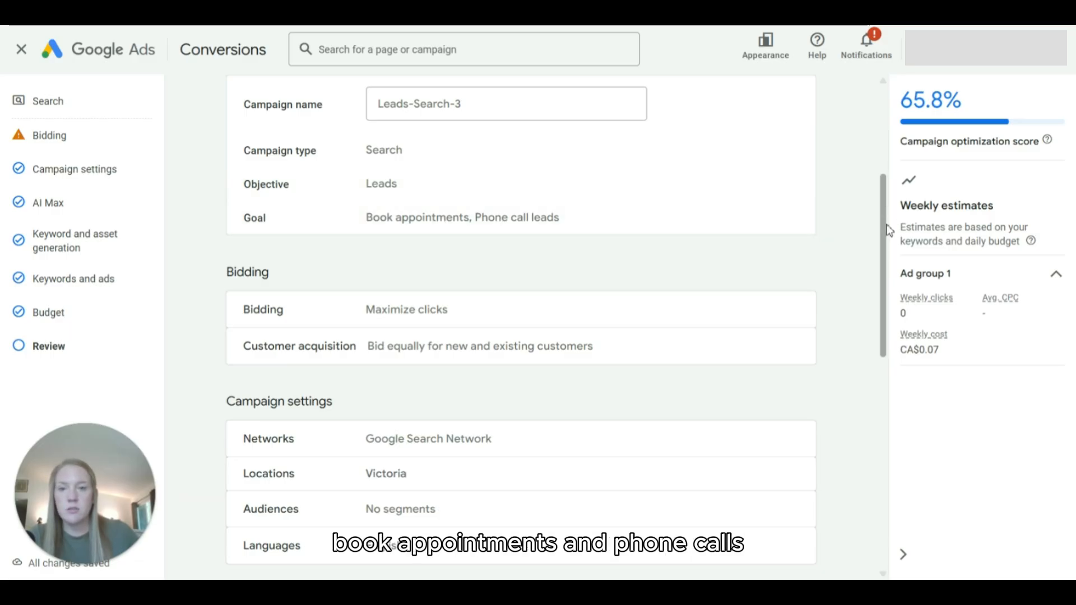
scroll(886, 238, "down", 2)
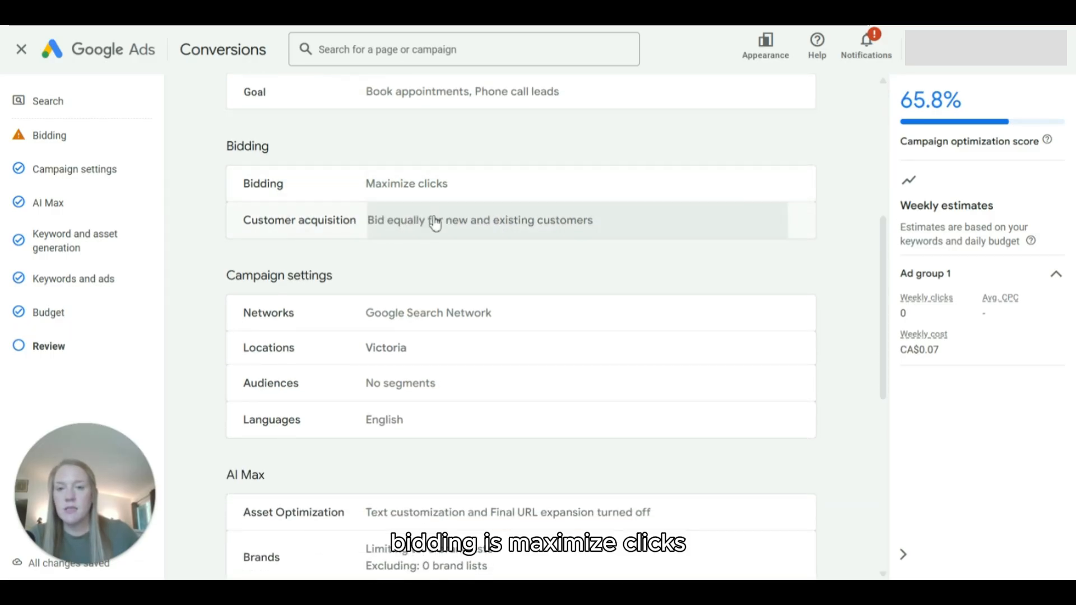
left_click_drag(880, 245, 908, 413)
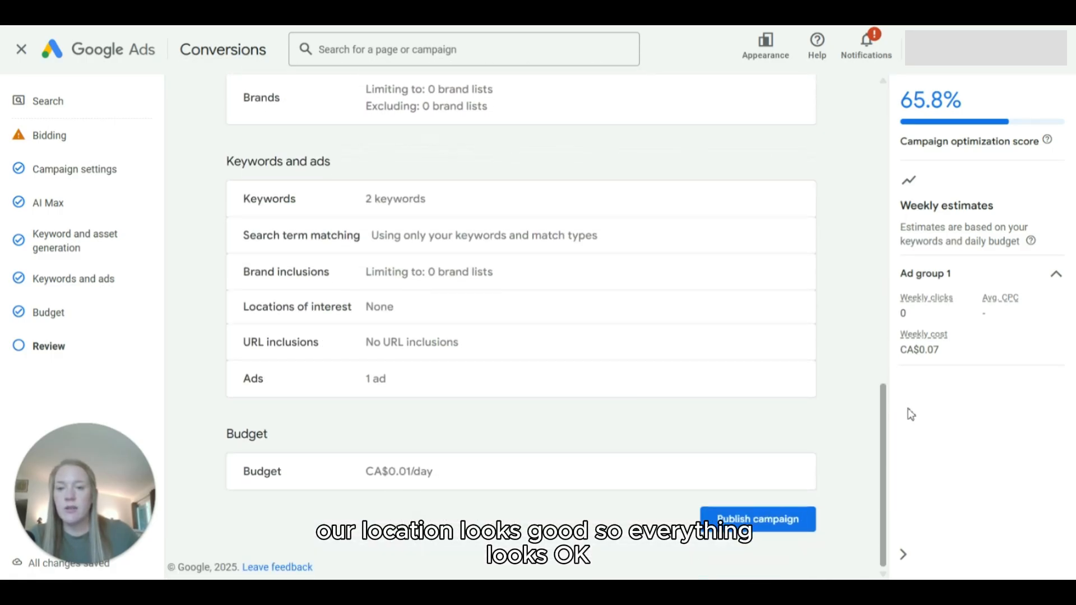
left_click(758, 522)
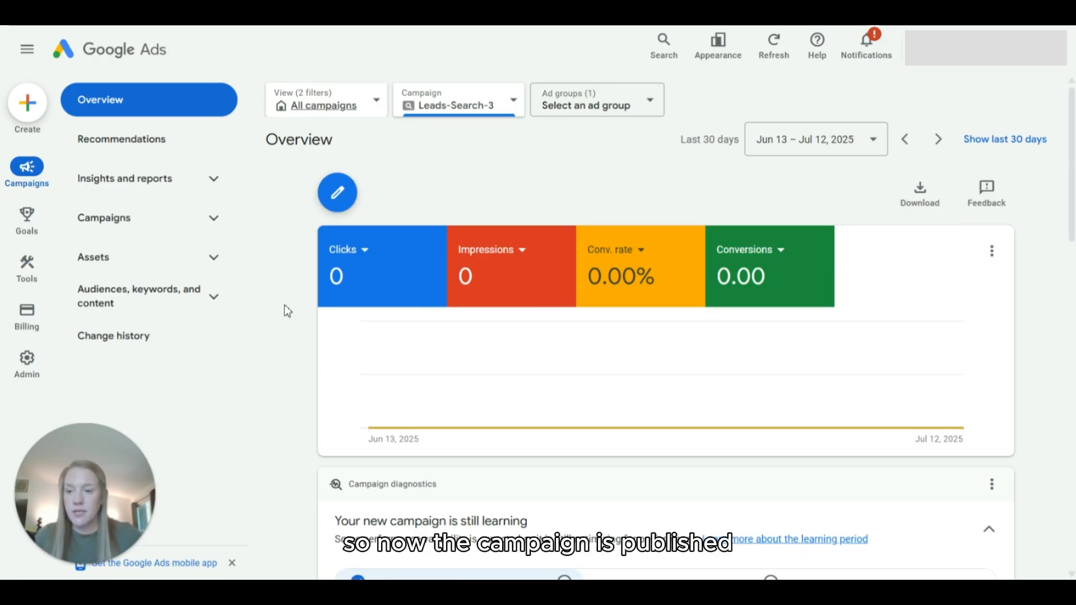
Step: Examine the published campaign's performance overview and its campaign diagnostics
scroll(285, 303, "down", 3)
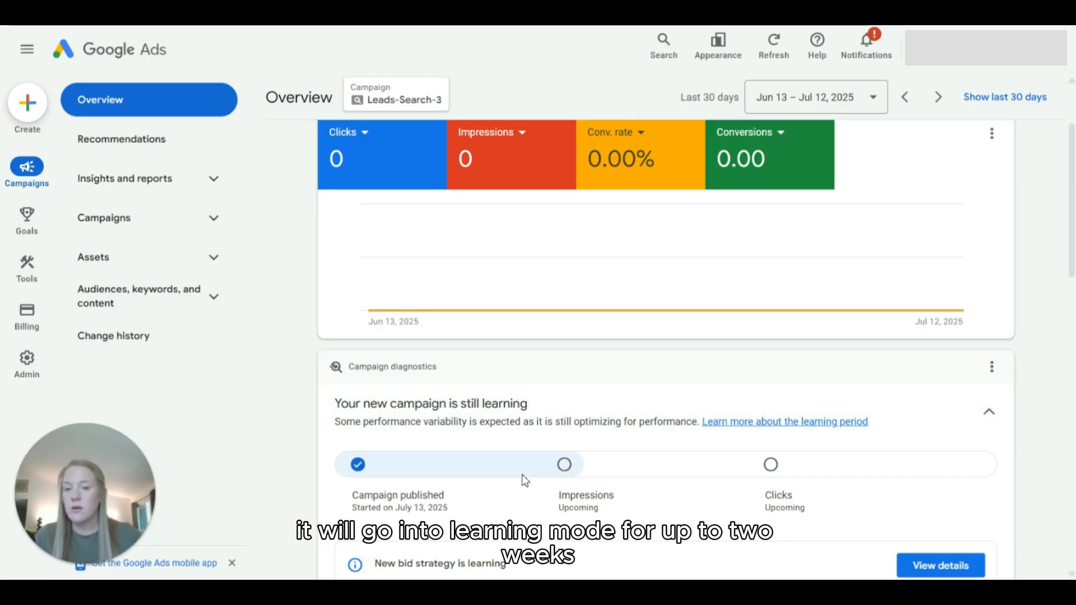
scroll(525, 476, "down", 3)
scroll(525, 471, "up", 1)
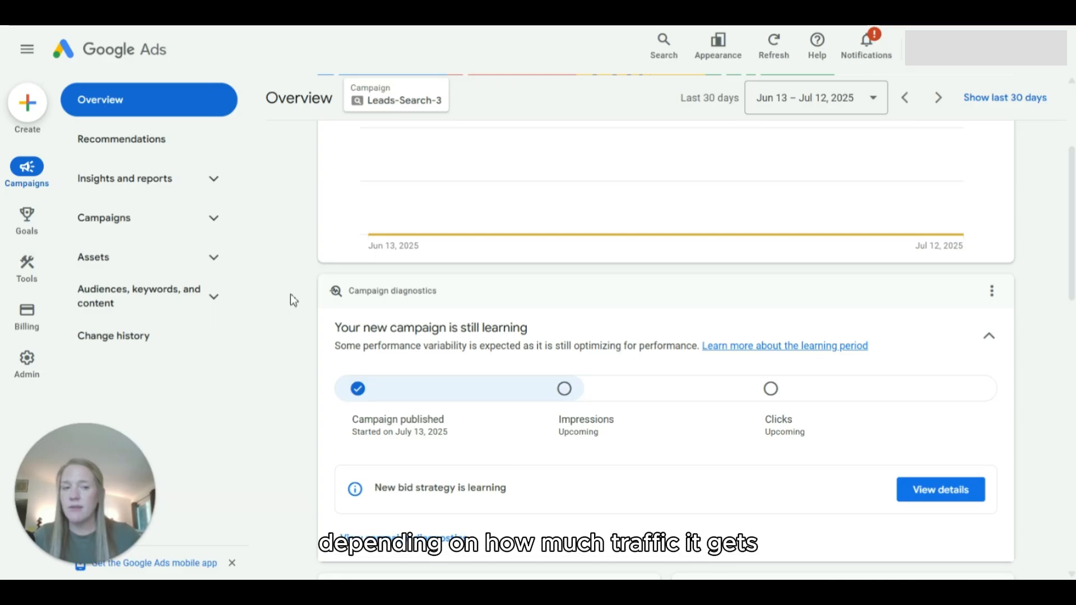
scroll(290, 300, "up", 2)
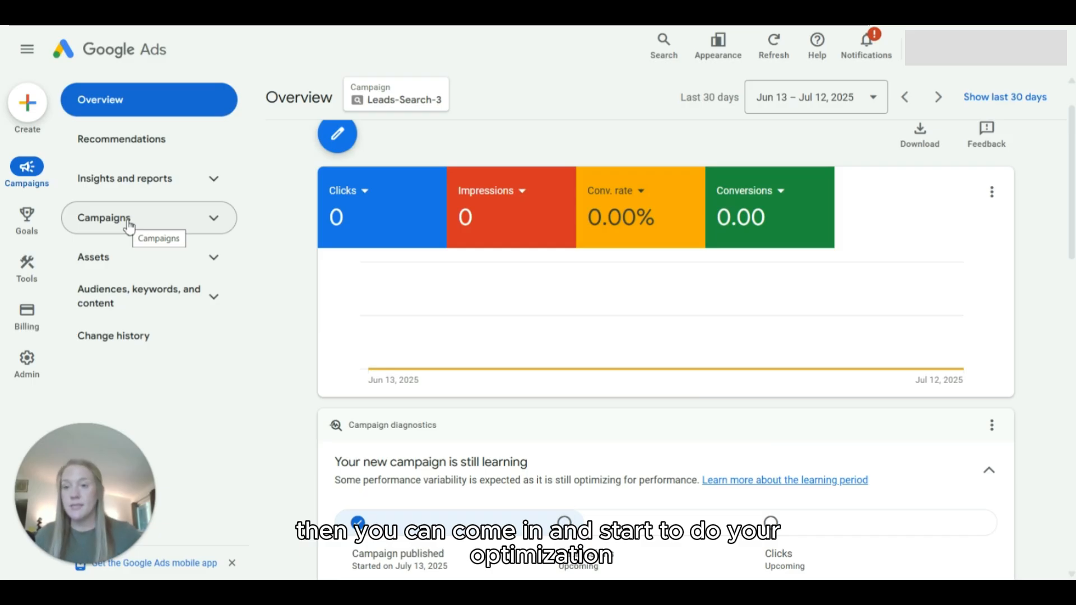
Step: Pause the Leads-Search-3 campaign in the campaigns list and check its bid strategy status
left_click(127, 225)
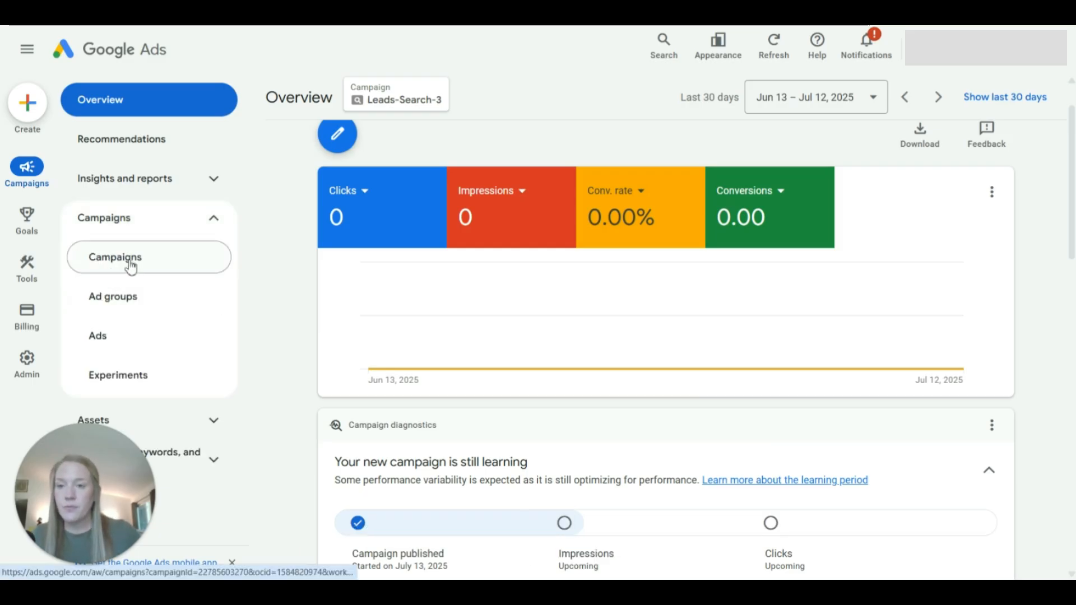
left_click(130, 265)
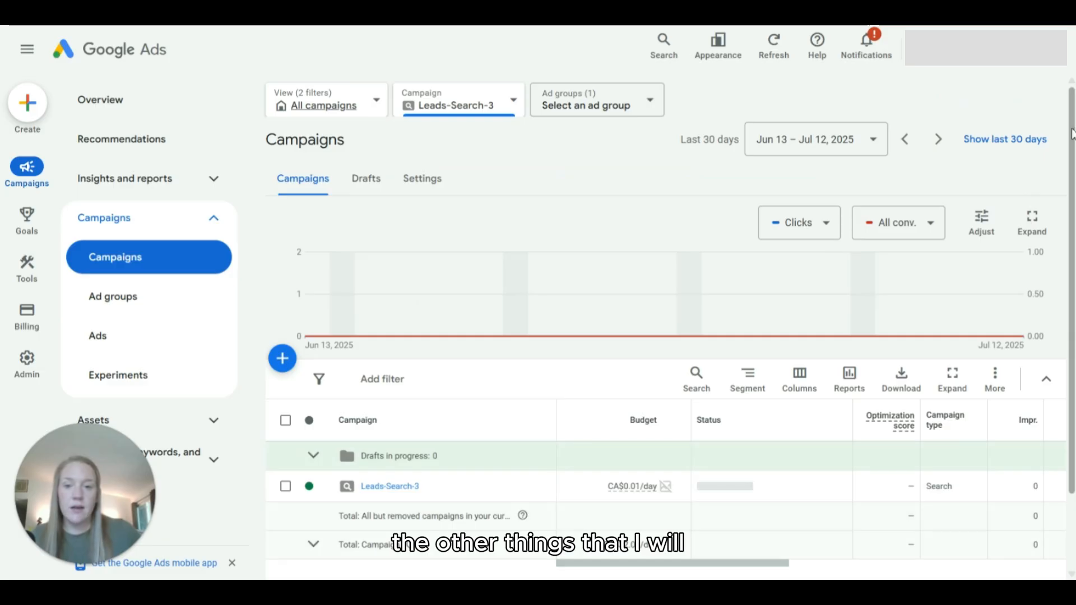
scroll(1071, 133, "down", 2)
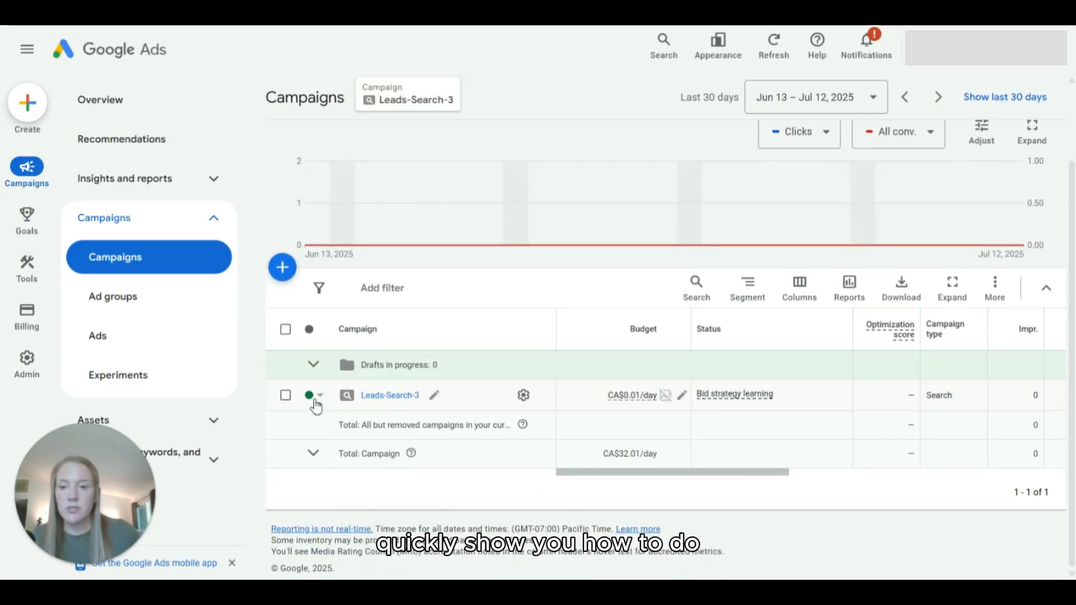
left_click(317, 399)
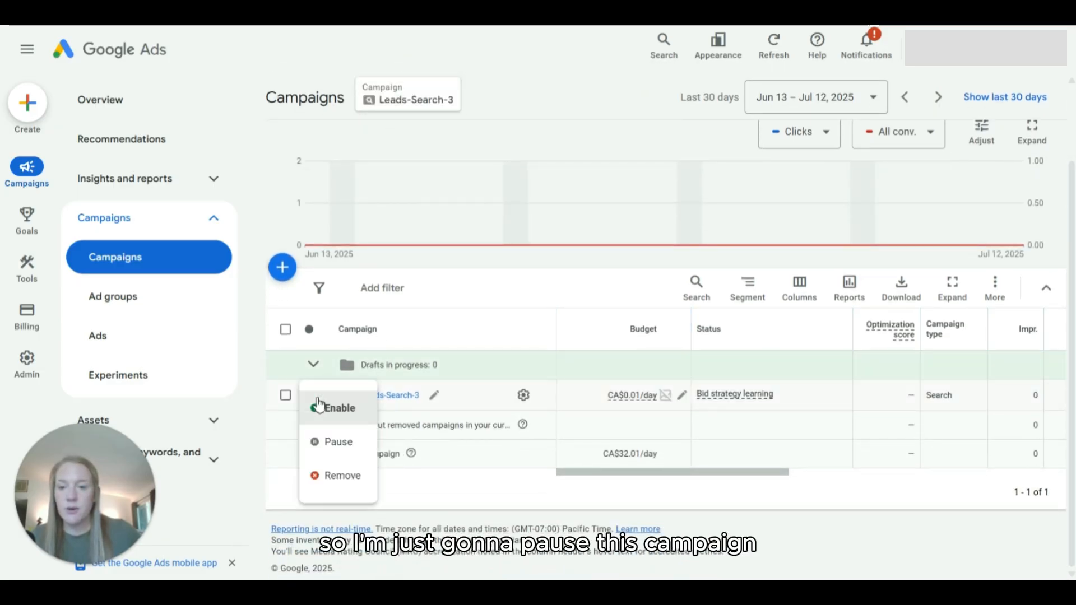
left_click(330, 443)
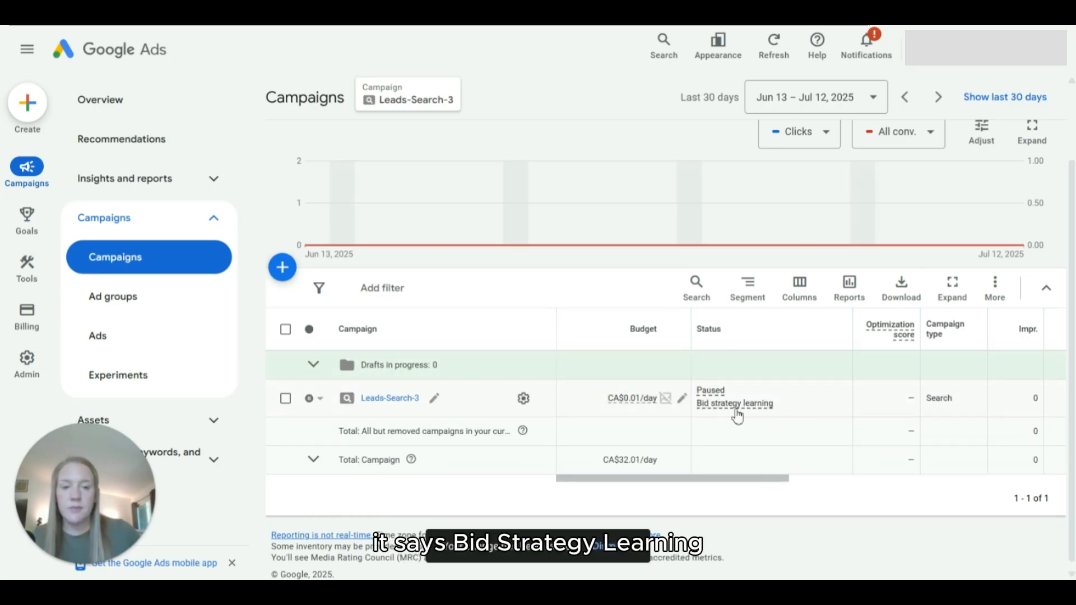
mouse_move(736, 416)
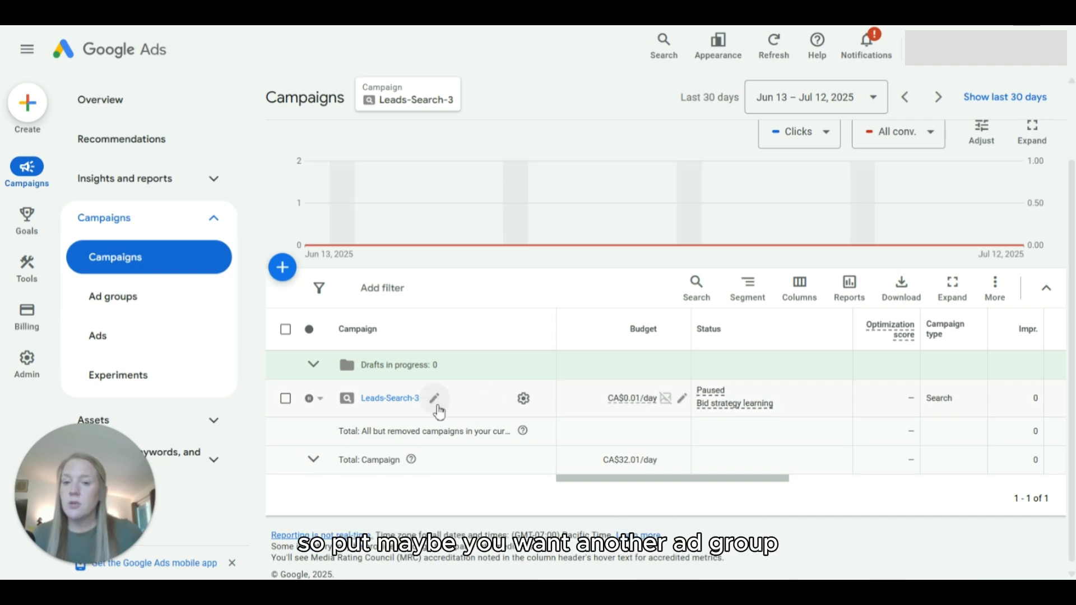
Step: Open the ad groups of the Leads-Search-3 campaign from the campaigns list
left_click(388, 399)
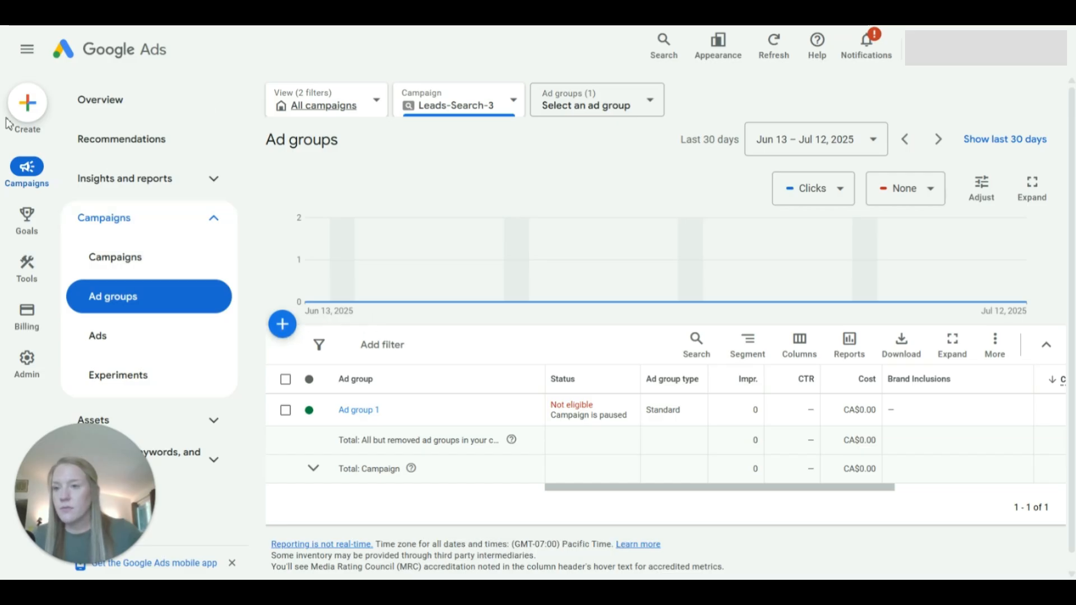
left_click(98, 107)
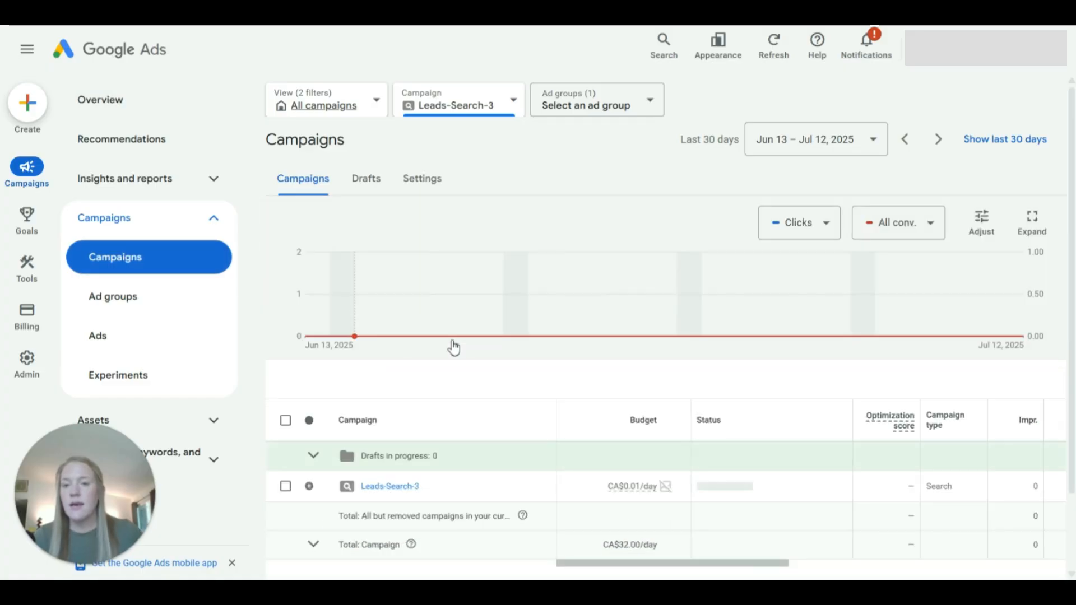
scroll(455, 338, "down", 2)
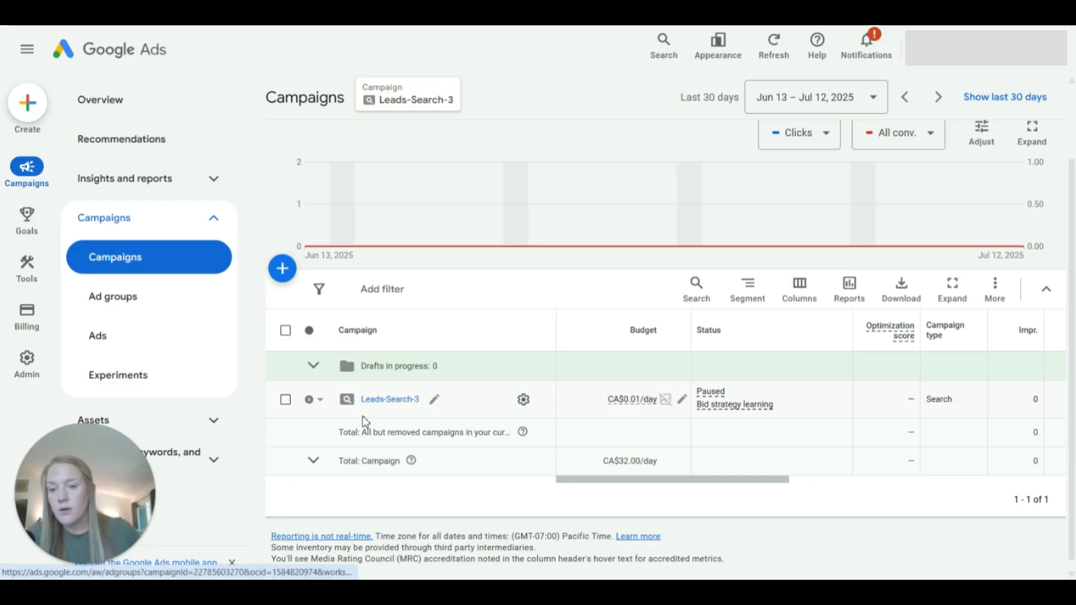
left_click(398, 401)
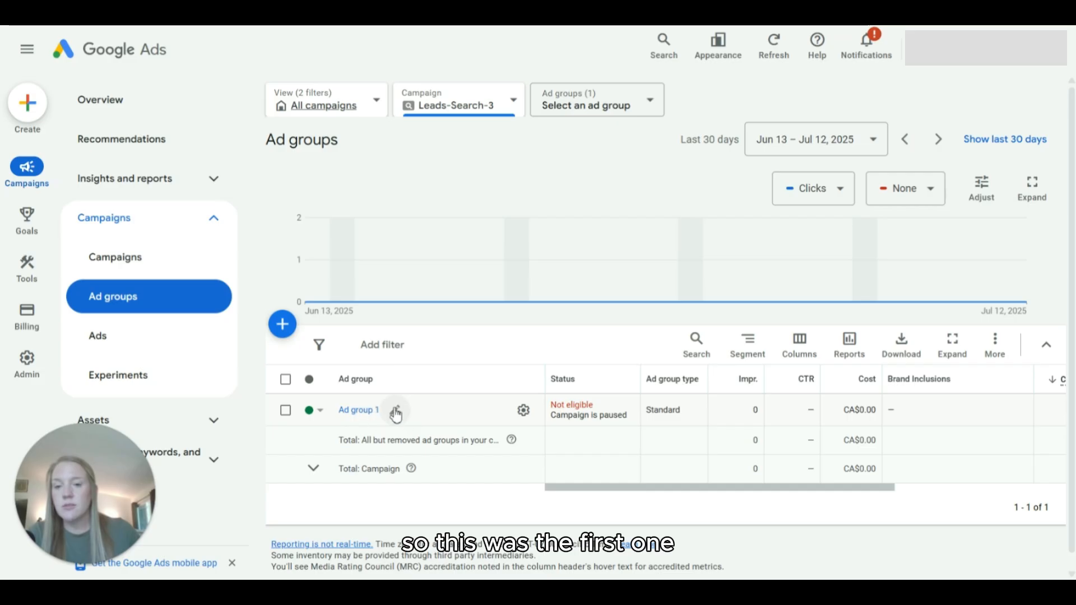
Step: Start a new ad group in the Leads-Search-3 campaign and name it General Dentist
left_click(282, 328)
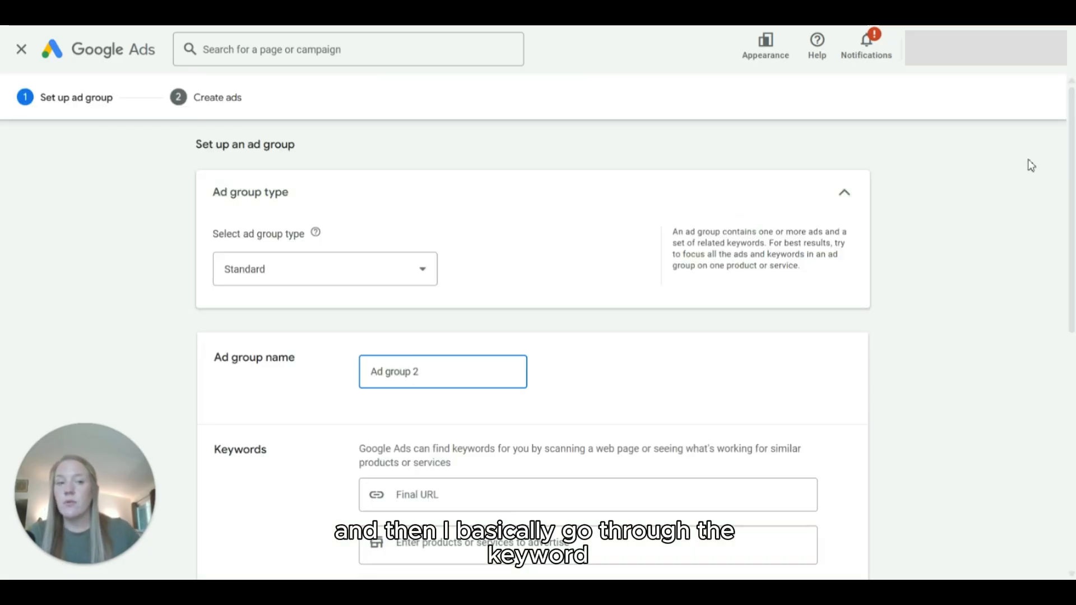
left_click_drag(1069, 139, 1072, 212)
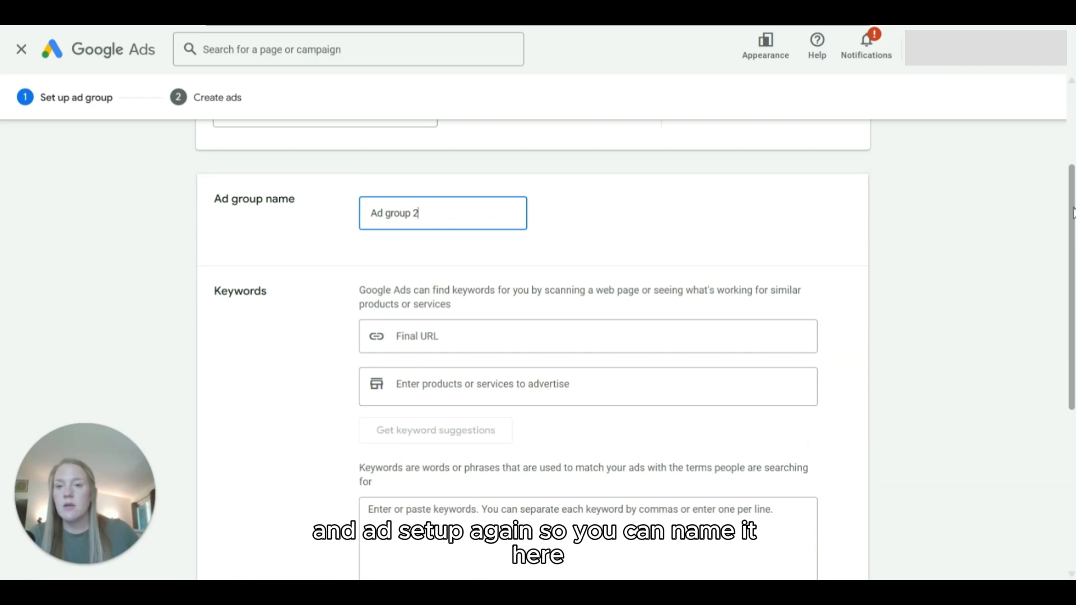
triple_click(450, 209)
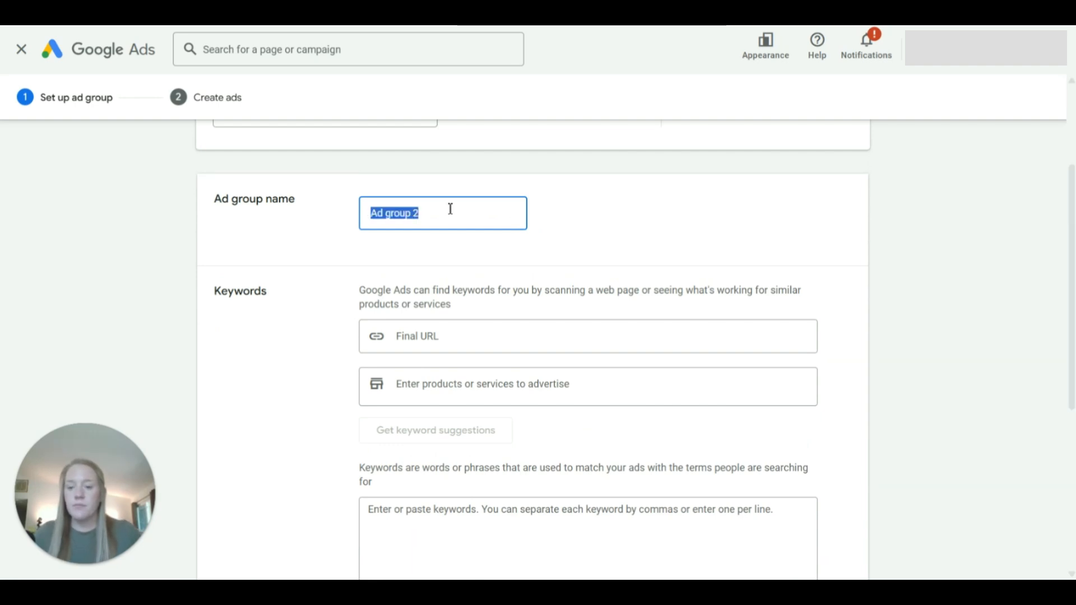
type("General ")
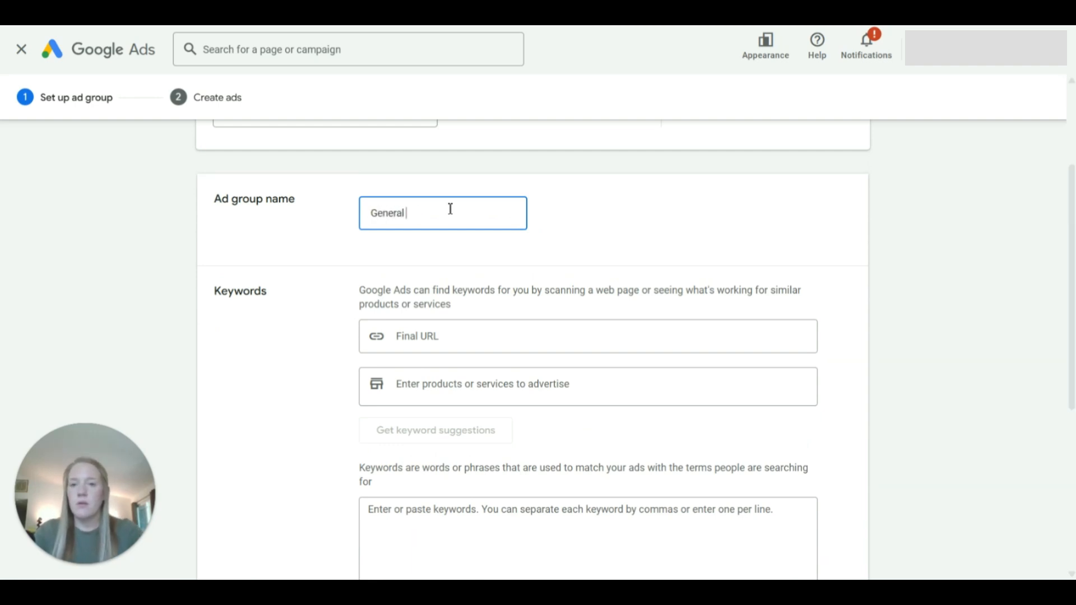
type("Dentist")
Step: Save the General Dentist ad group with its keywords left empty and continue to ad creation
scroll(869, 307, "down", 5)
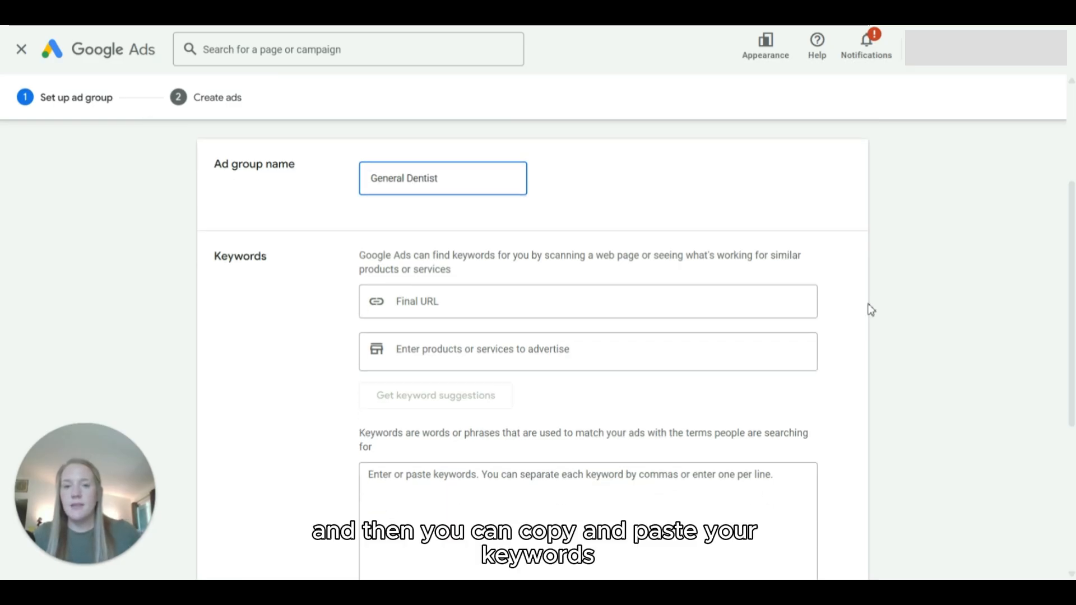
left_click(438, 289)
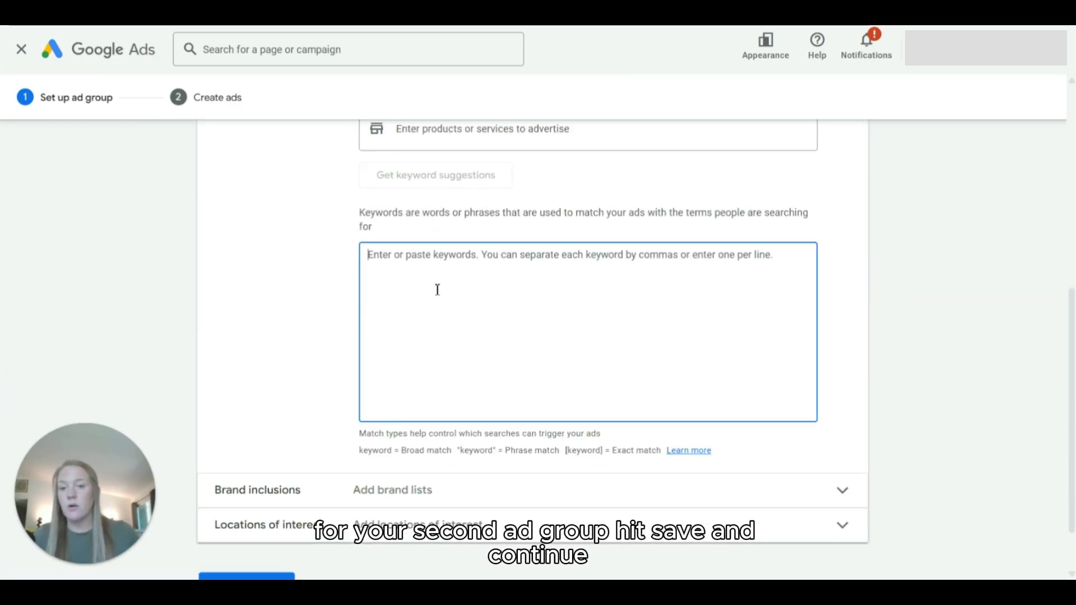
scroll(437, 290, "down", 2)
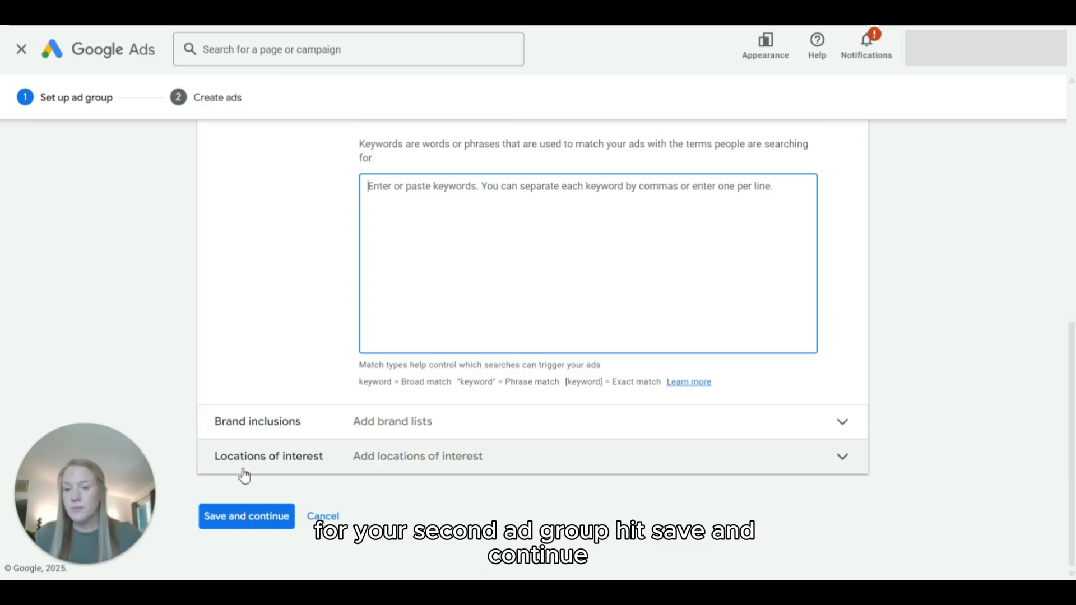
left_click(233, 522)
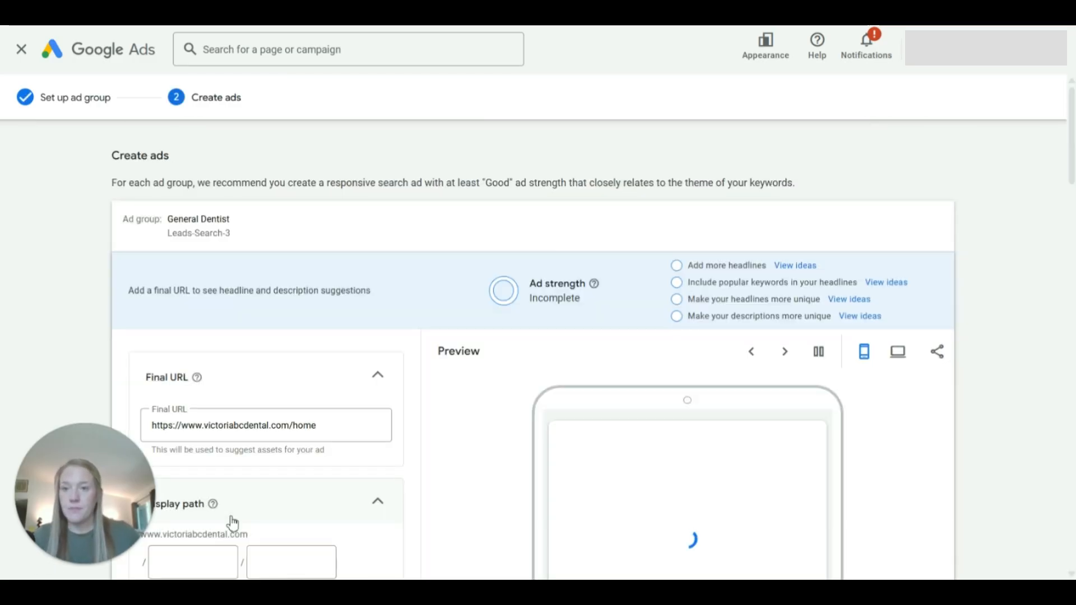
Step: Look through the General Dentist ad's display path, headlines and descriptions, and leave ad creation without saving the ad
scroll(486, 359, "down", 2)
scroll(377, 362, "down", 3)
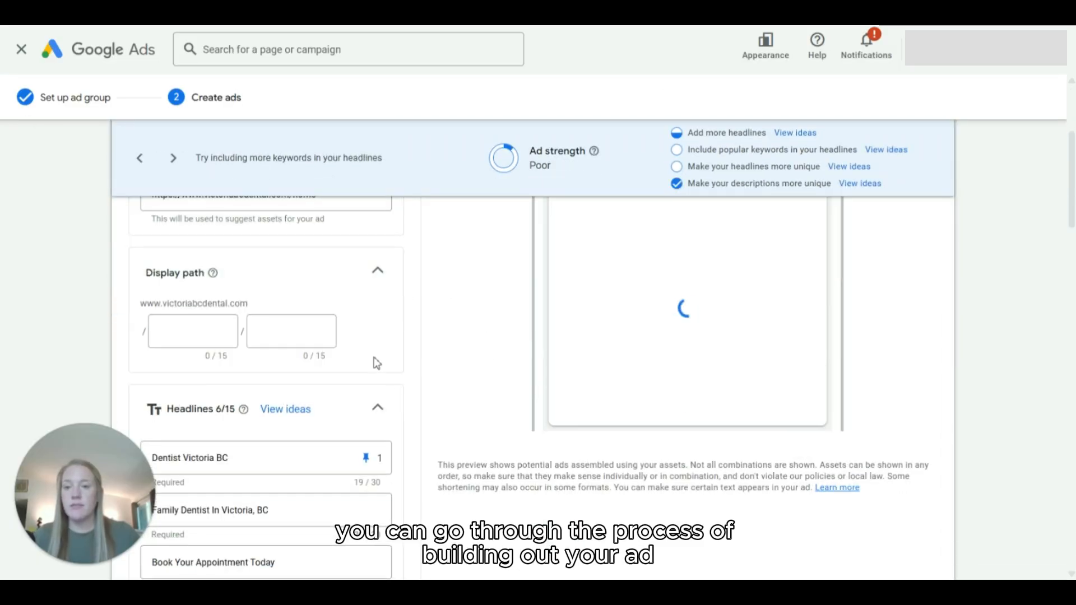
scroll(377, 363, "down", 3)
scroll(392, 367, "down", 3)
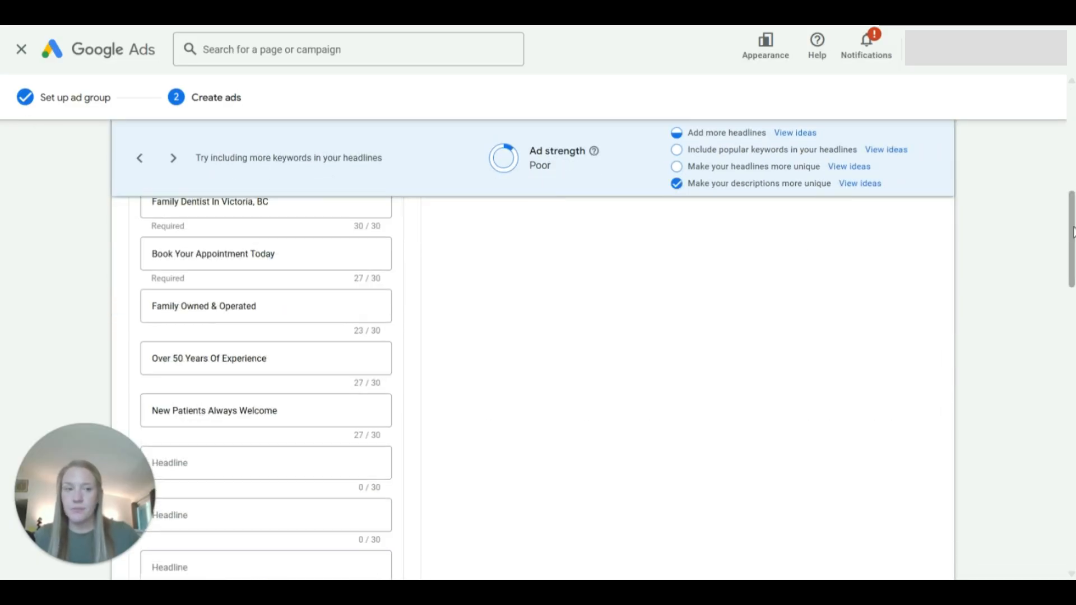
scroll(980, 224, "up", 10)
scroll(959, 226, "down", 15)
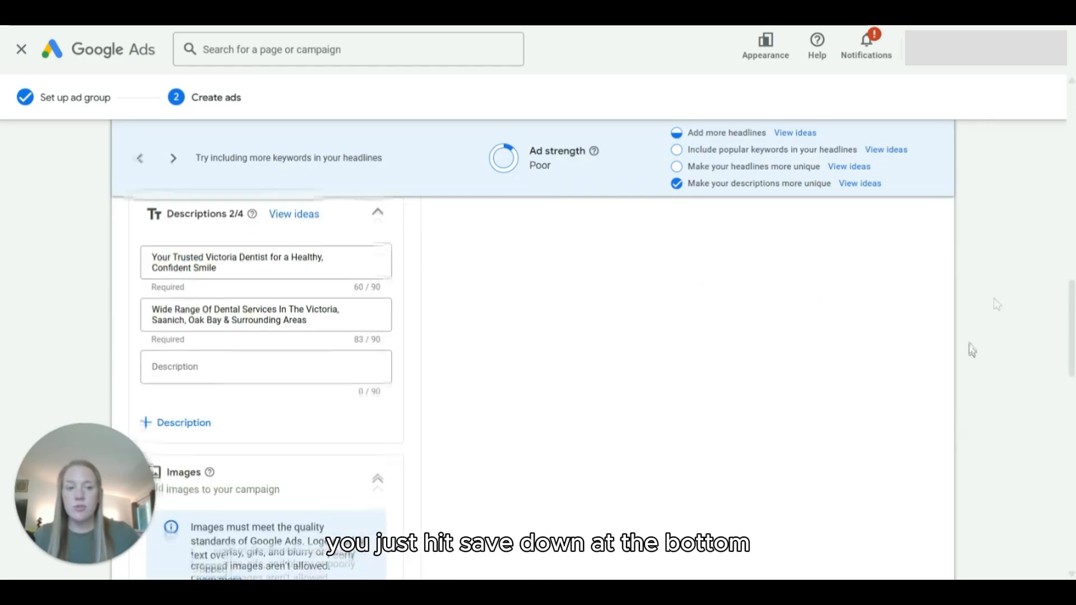
scroll(538, 342, "up", 15)
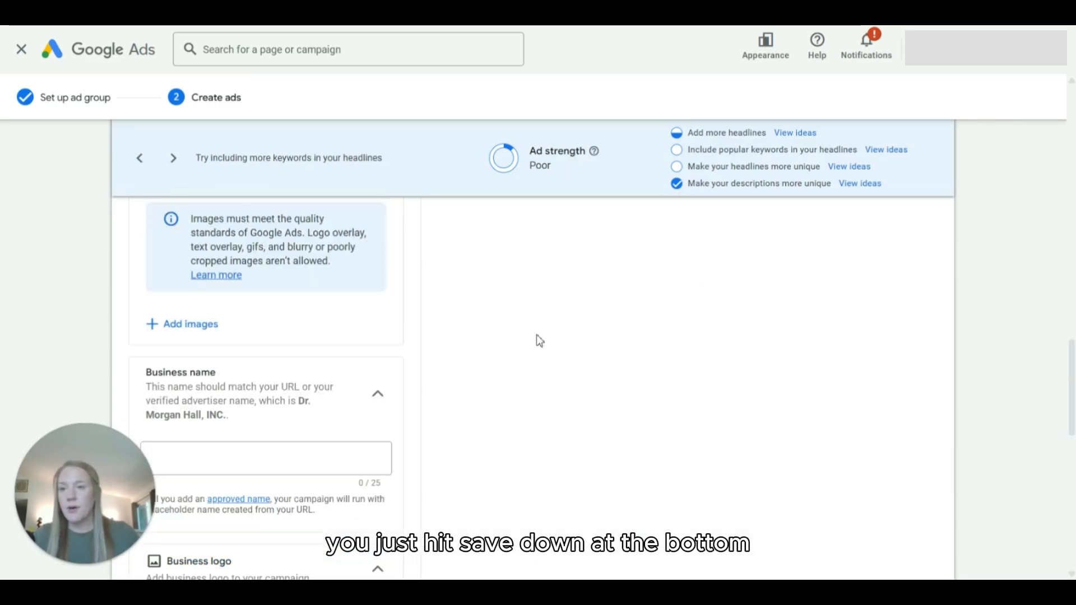
left_click(20, 50)
left_click(673, 338)
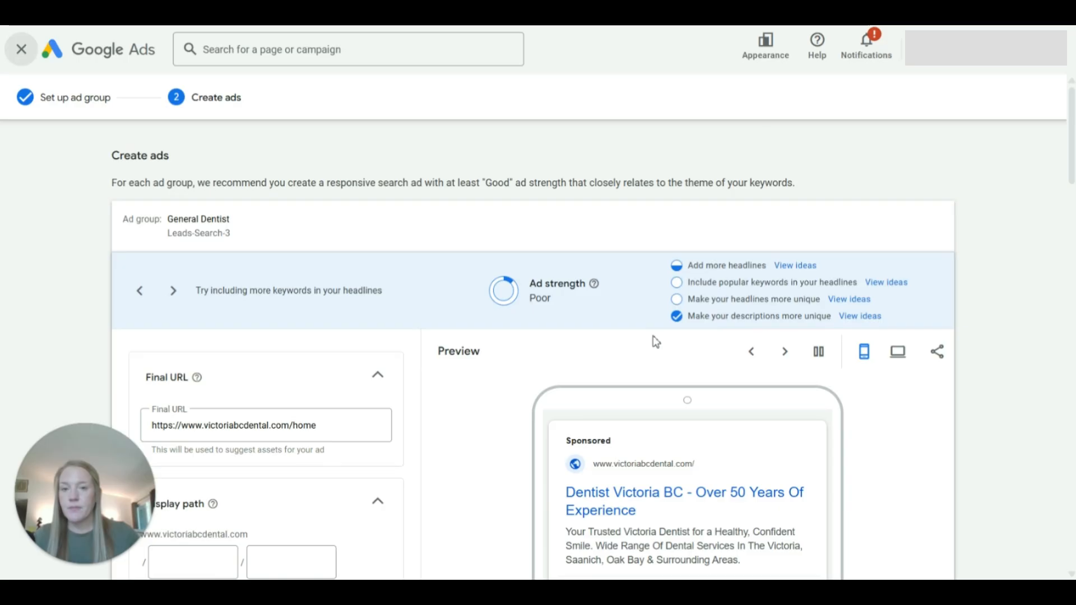
scroll(445, 424, "down", 3)
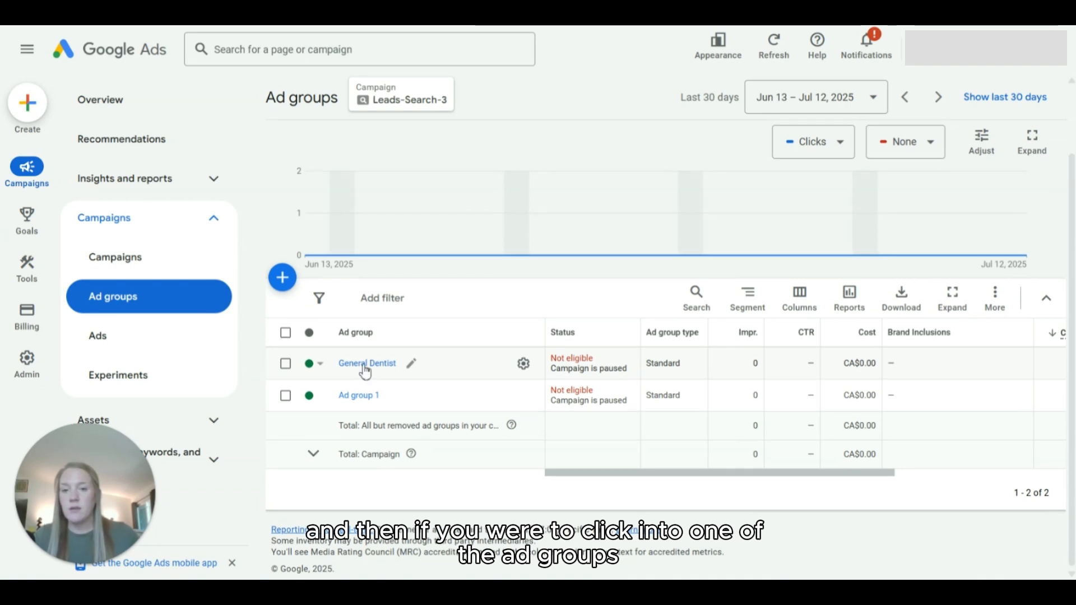
Step: Open Ad group 1 and view its keywords and its ads
left_click(360, 398)
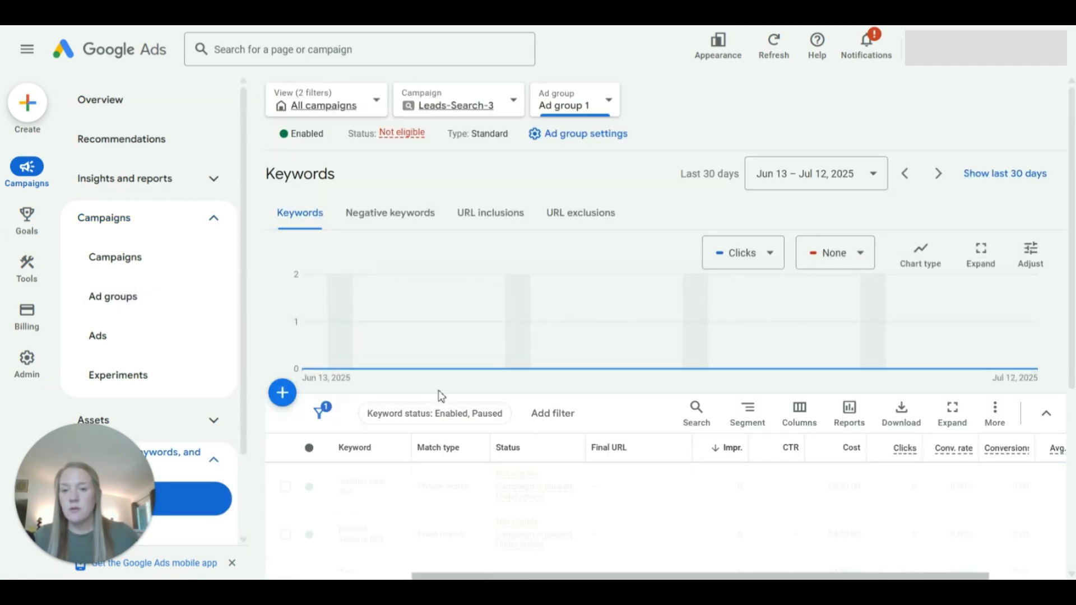
scroll(440, 393, "down", 2)
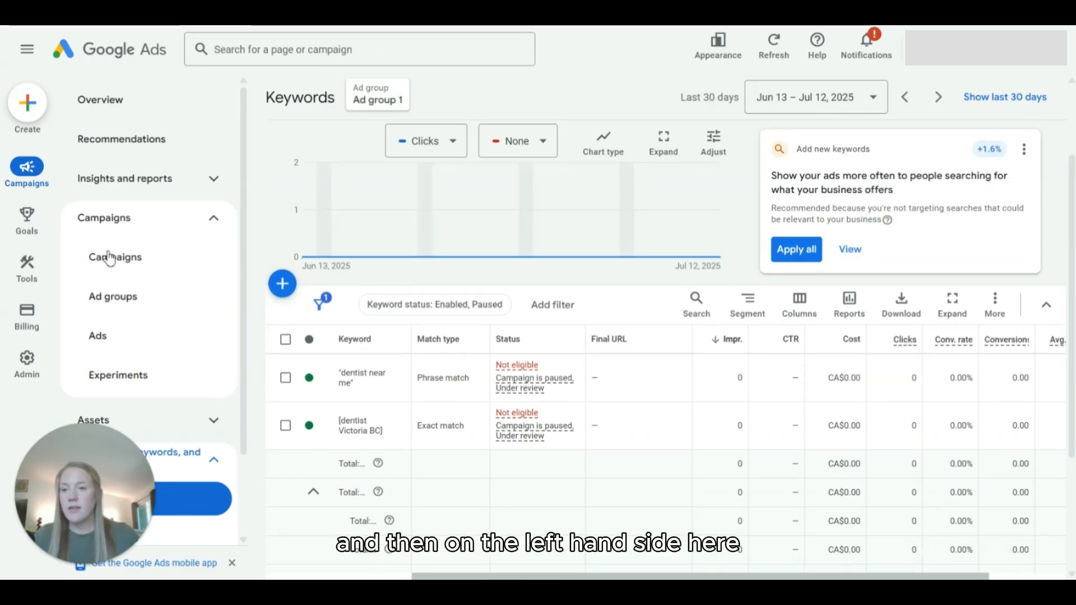
left_click(97, 338)
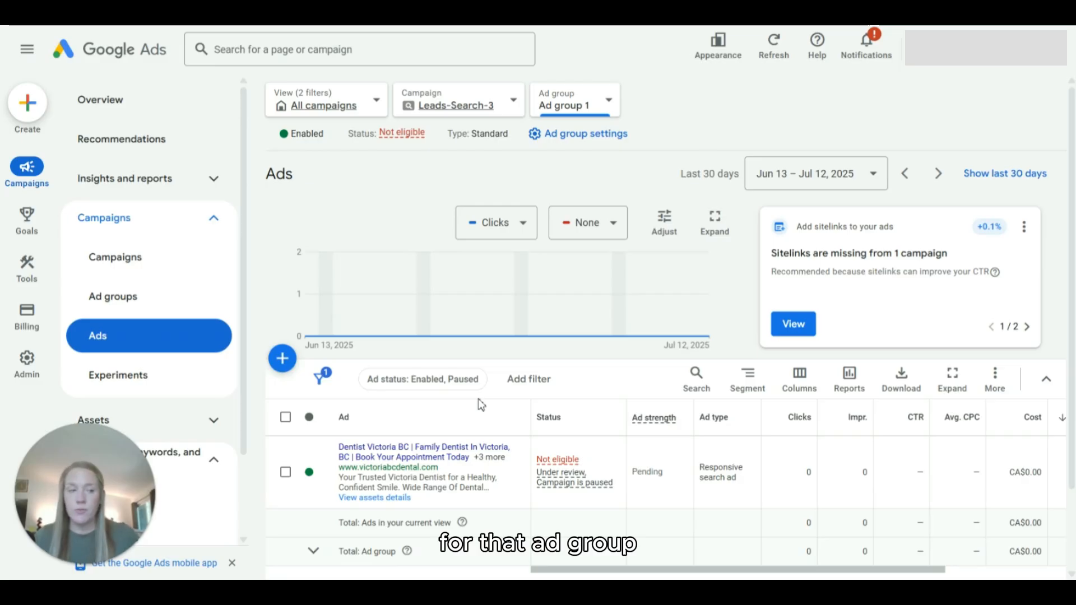
scroll(501, 463, "down", 2)
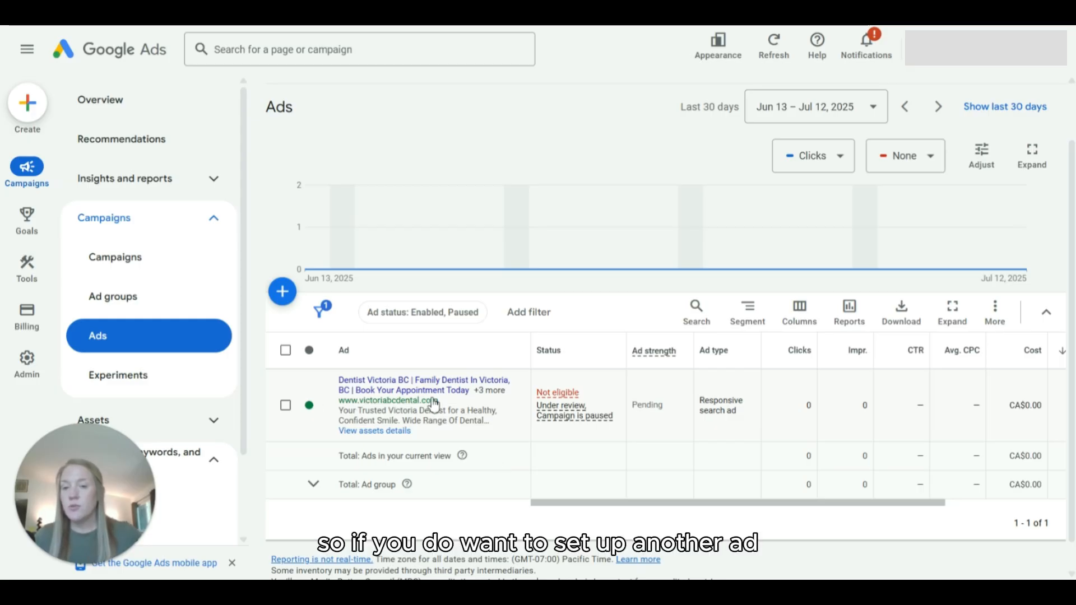
Step: Check which ad types can be created in Ad group 1, and dismiss the choices without adding an ad
left_click(282, 291)
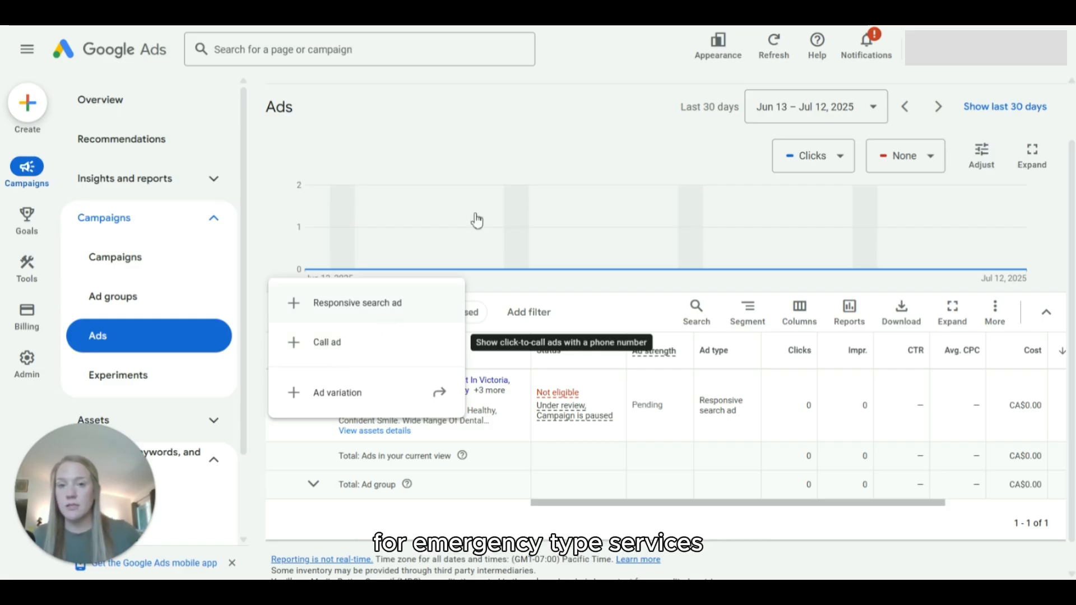
left_click(470, 137)
scroll(386, 189, "up", 1)
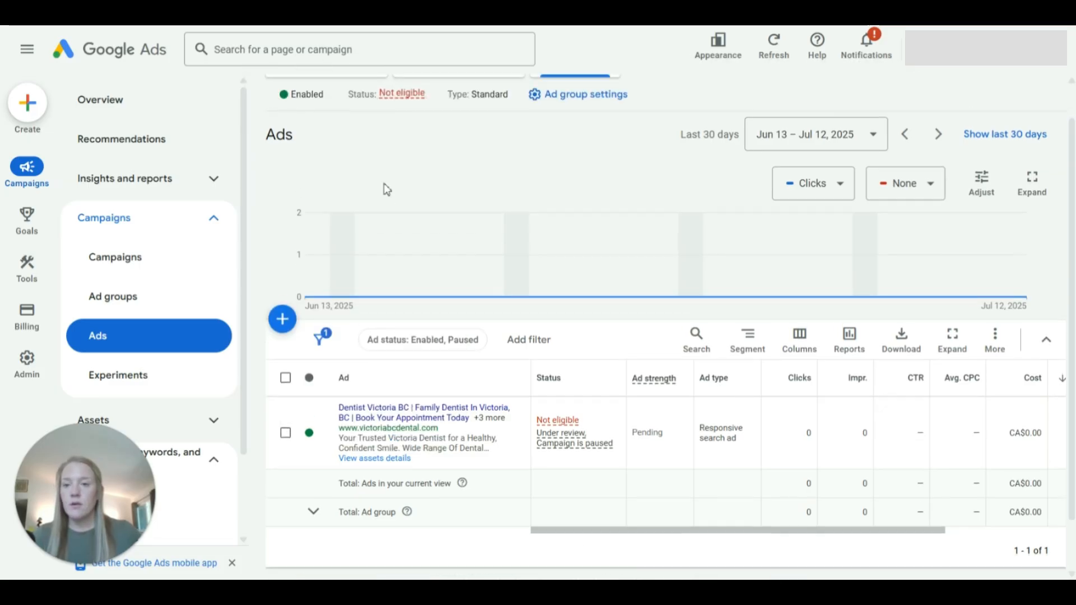
scroll(386, 190, "up", 1)
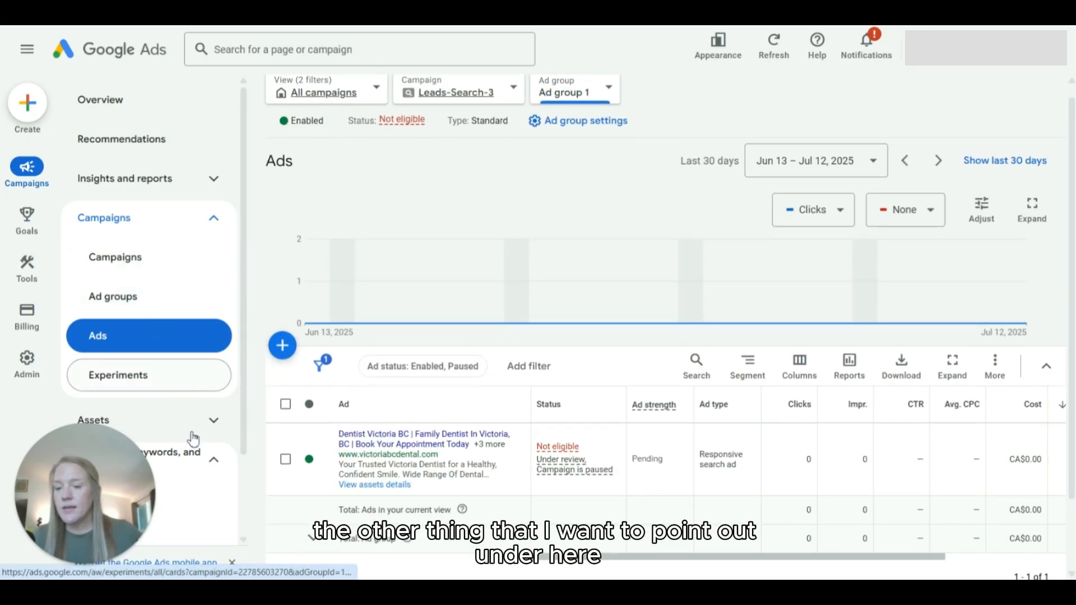
Step: Review the keywords being bid on in Ad group 1
scroll(133, 482, "down", 1)
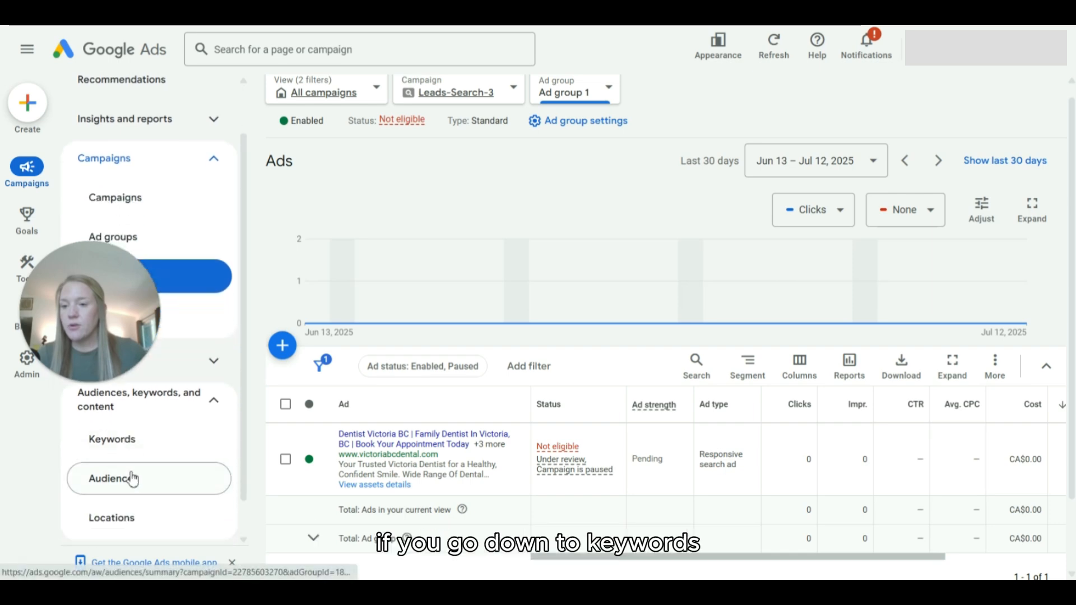
left_click(122, 443)
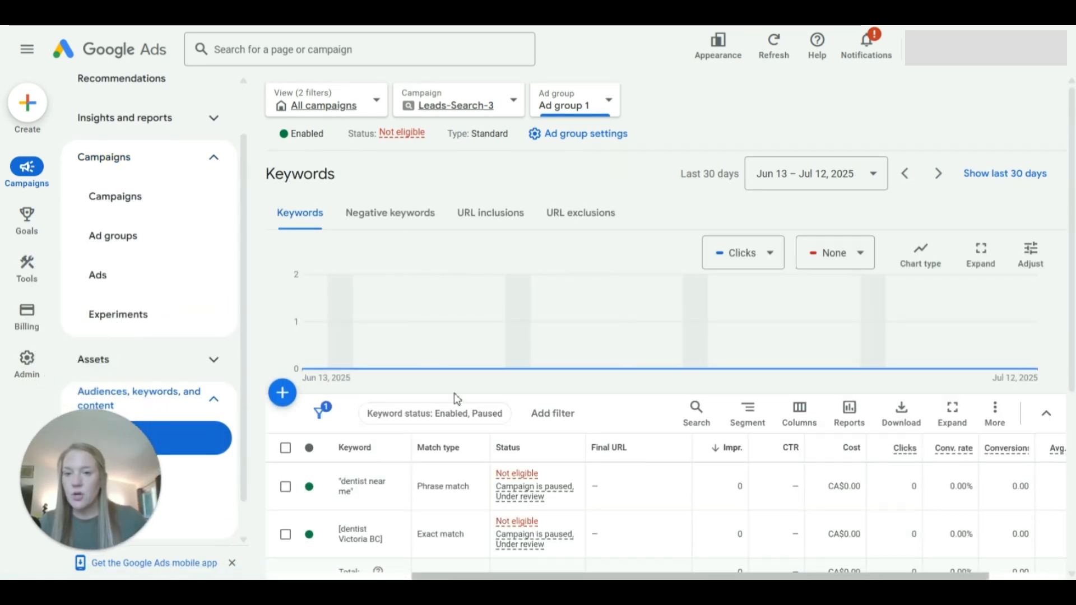
scroll(457, 398, "down", 2)
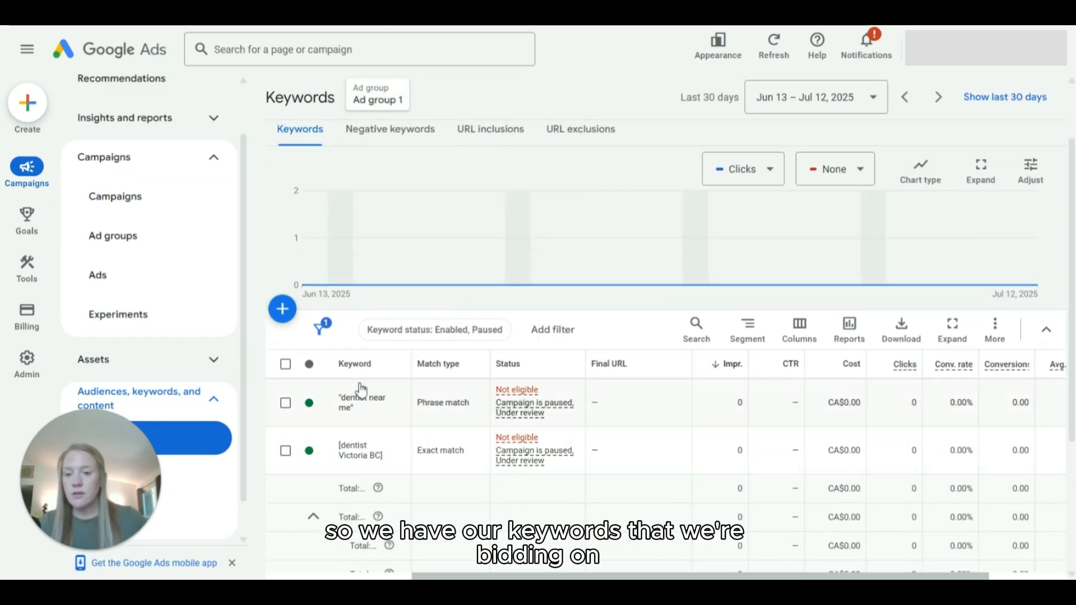
scroll(560, 367, "up", 2)
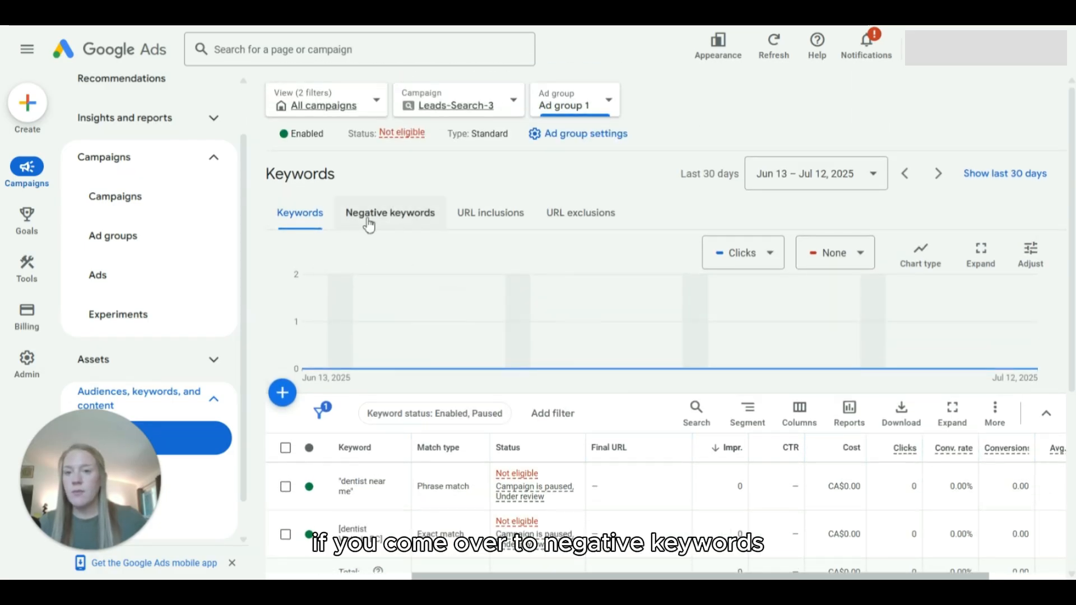
Step: Start adding negative keywords to Ad group 1 and enter free, DIY, mobile and at home on separate lines
left_click(381, 221)
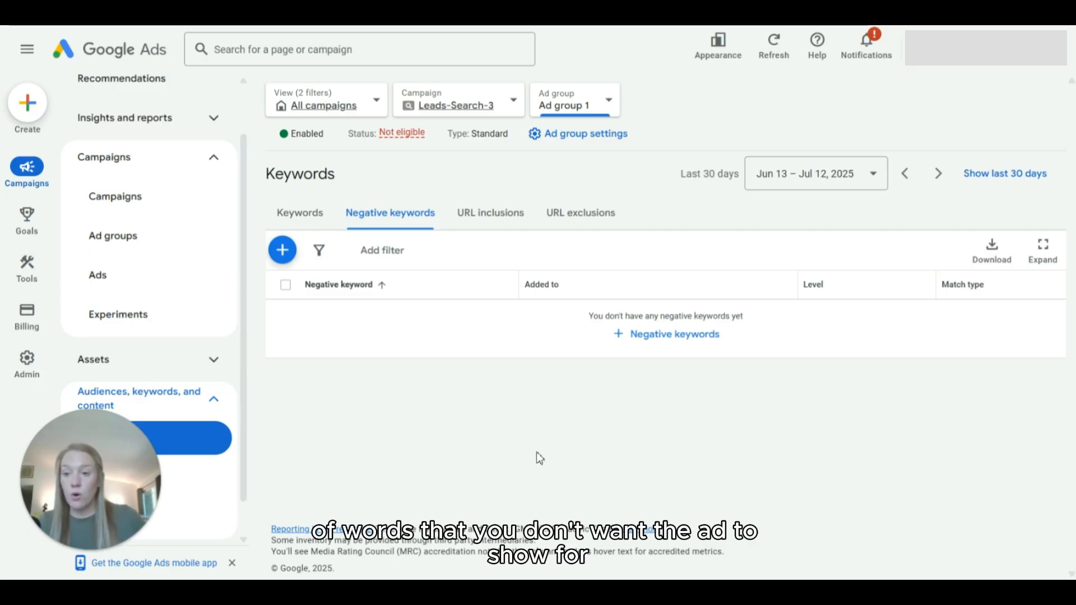
left_click(654, 344)
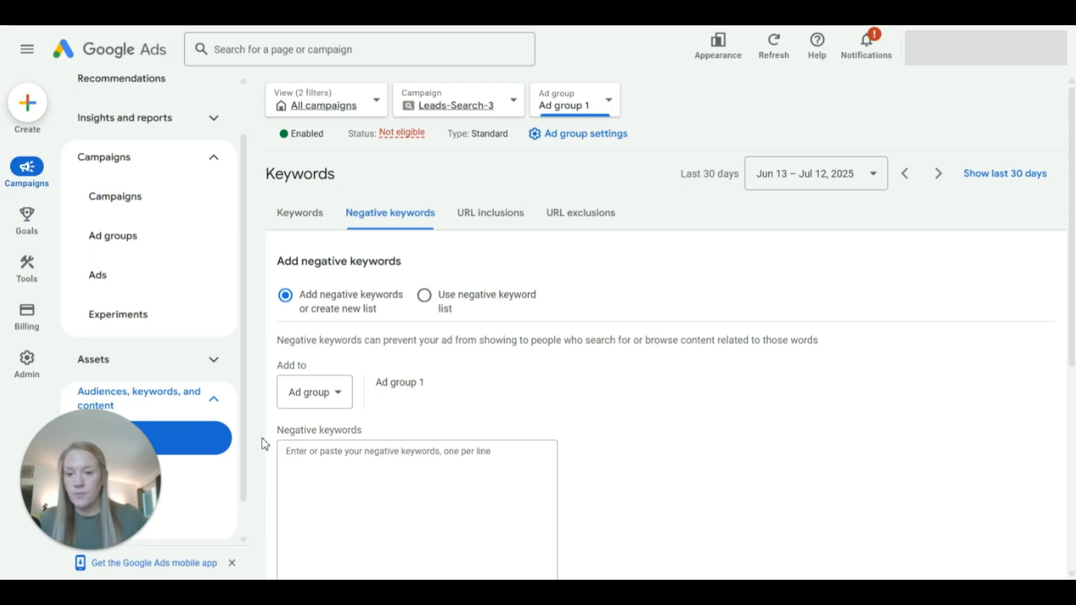
left_click(341, 481)
type("free")
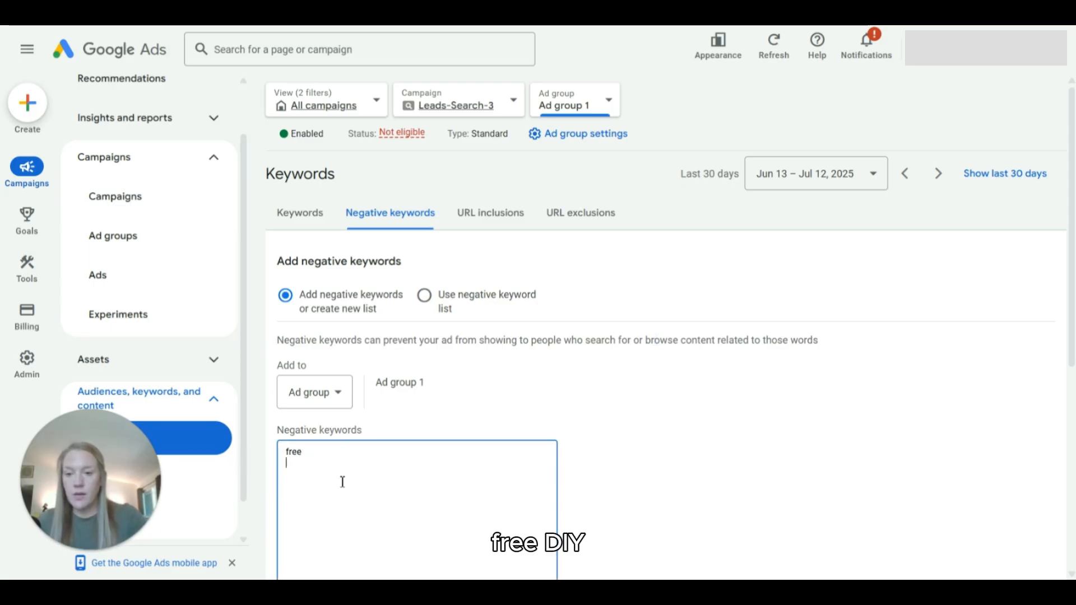
type(" DIY mobi")
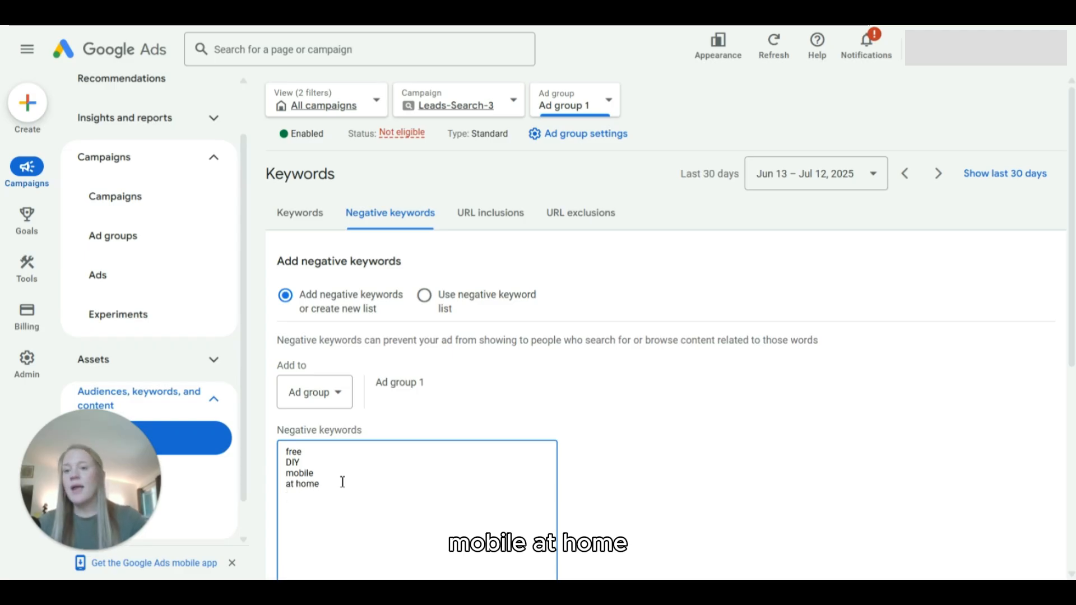
type("le at home")
key("Return")
scroll(535, 437, "down", 3)
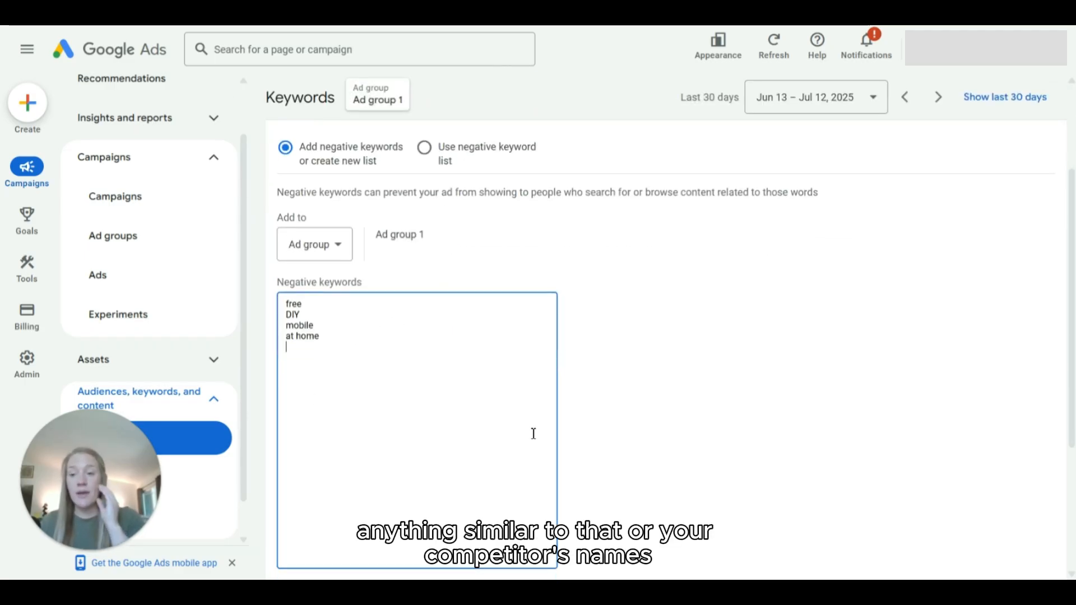
Step: Add a competitor dentist's name to the negative keywords and save the list for Ad group 1
type("r")
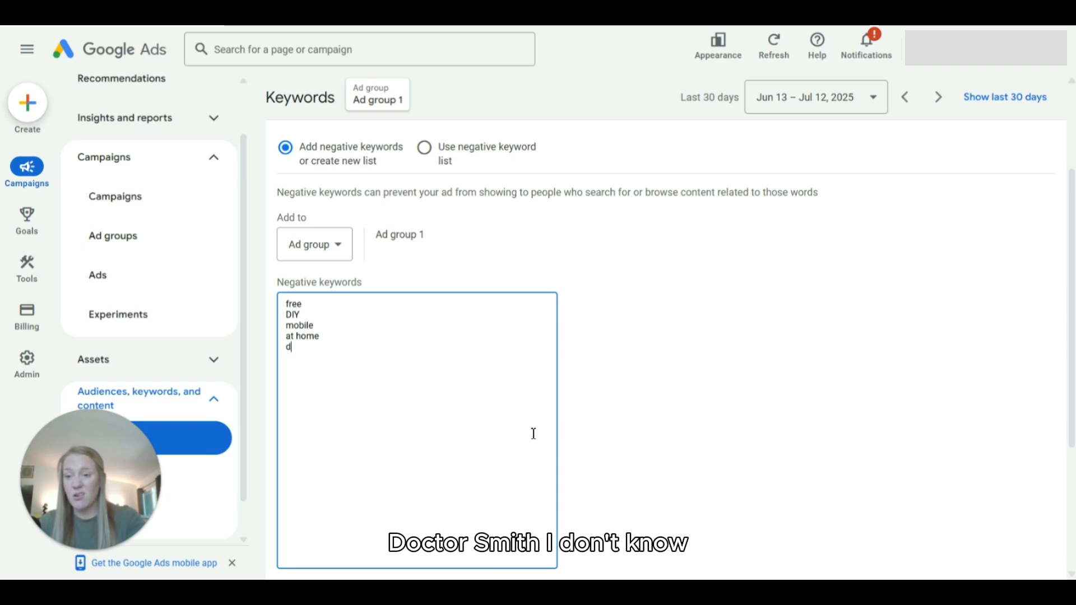
type("r.")
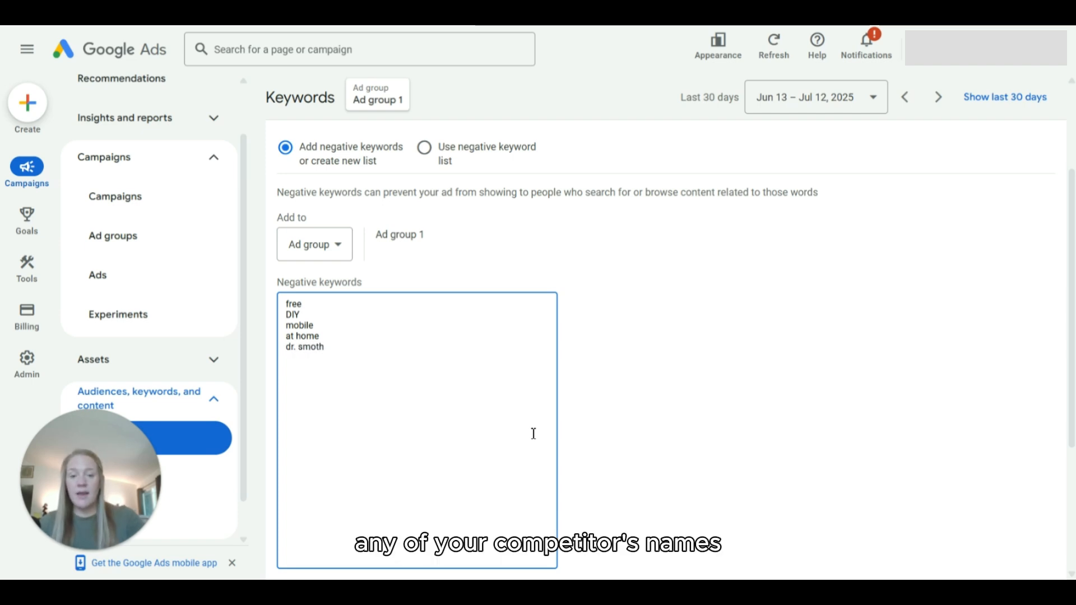
type(" smith")
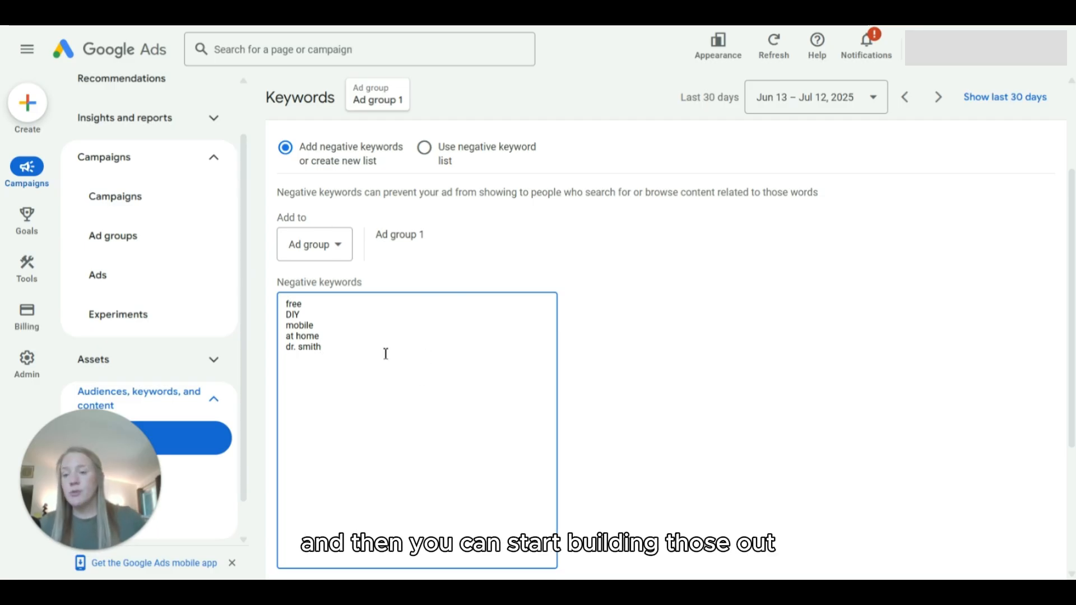
scroll(385, 359, "down", 3)
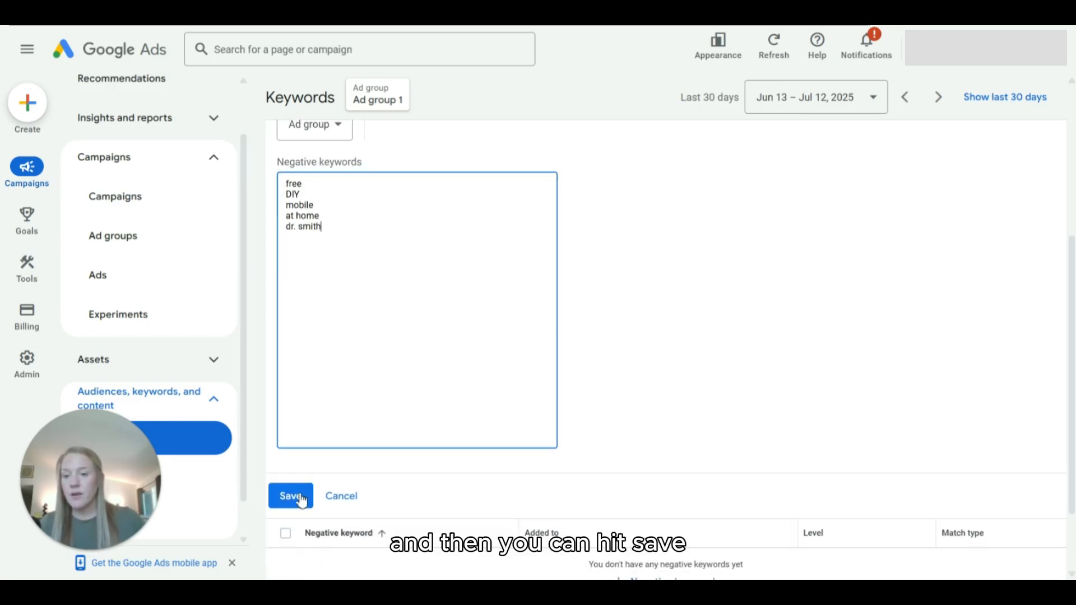
left_click(300, 498)
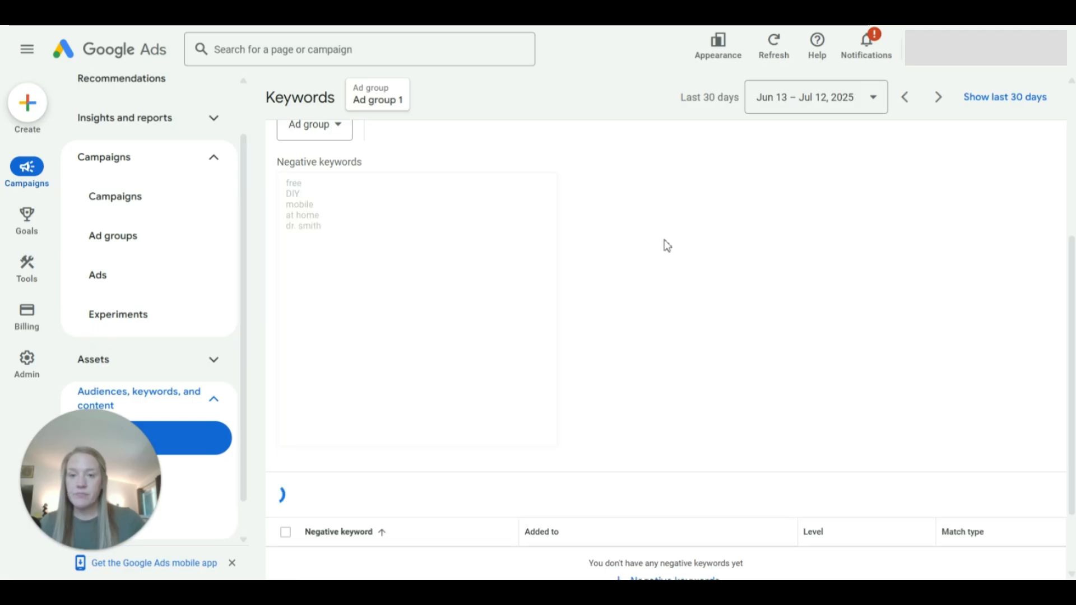